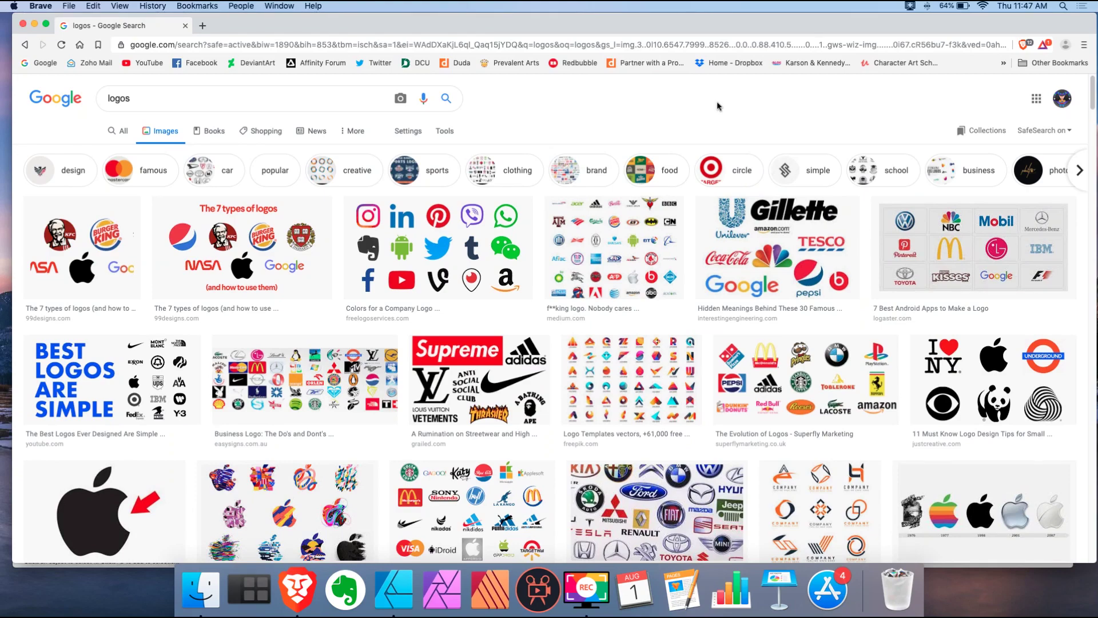
# Step: Preview the Spartan Fitness logo from the Google Images logo results, then return to Affinity Designer
pyautogui.scroll(-5, 719, 106)
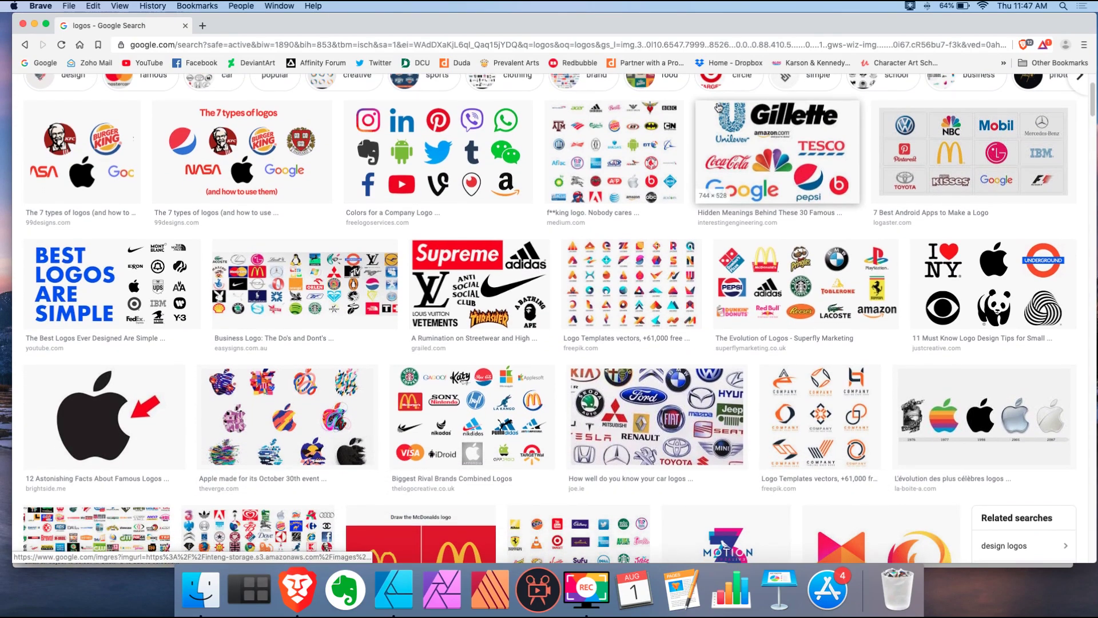
pyautogui.scroll(-5, 719, 106)
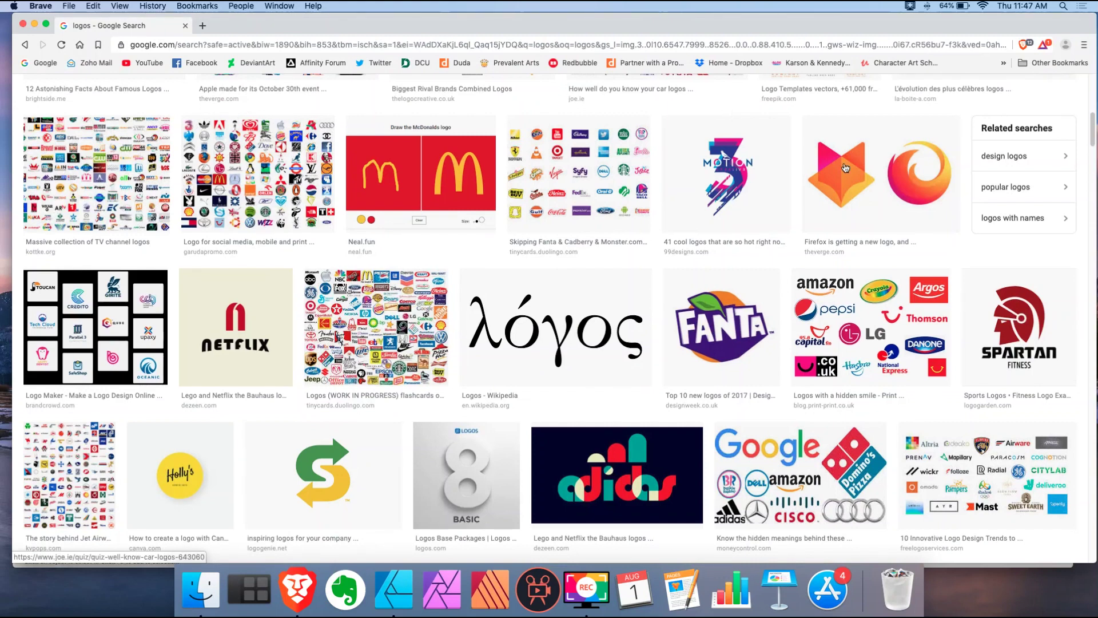
pyautogui.click(1063, 326)
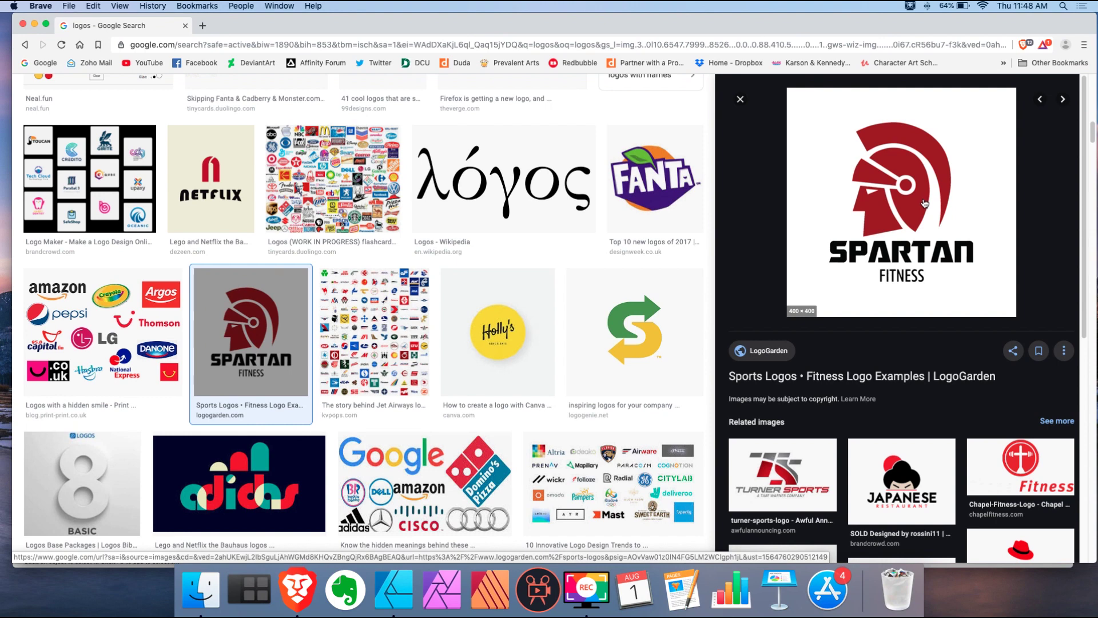
pyautogui.click(401, 592)
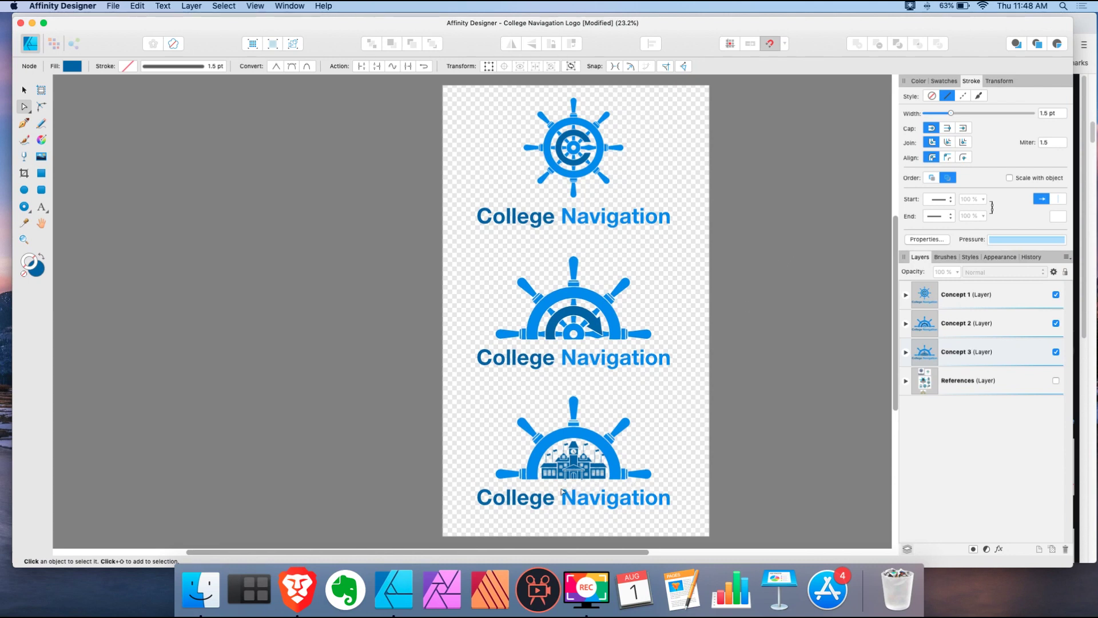
pyautogui.scroll(3, 583, 489)
pyautogui.scroll(6, 623, 493)
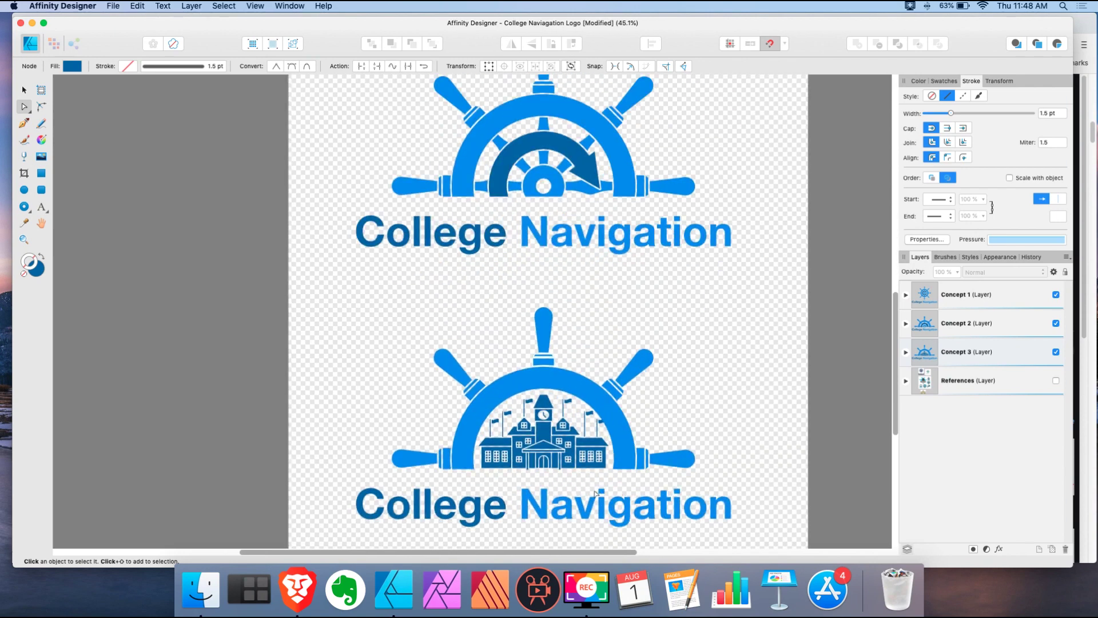
pyautogui.scroll(4, 568, 505)
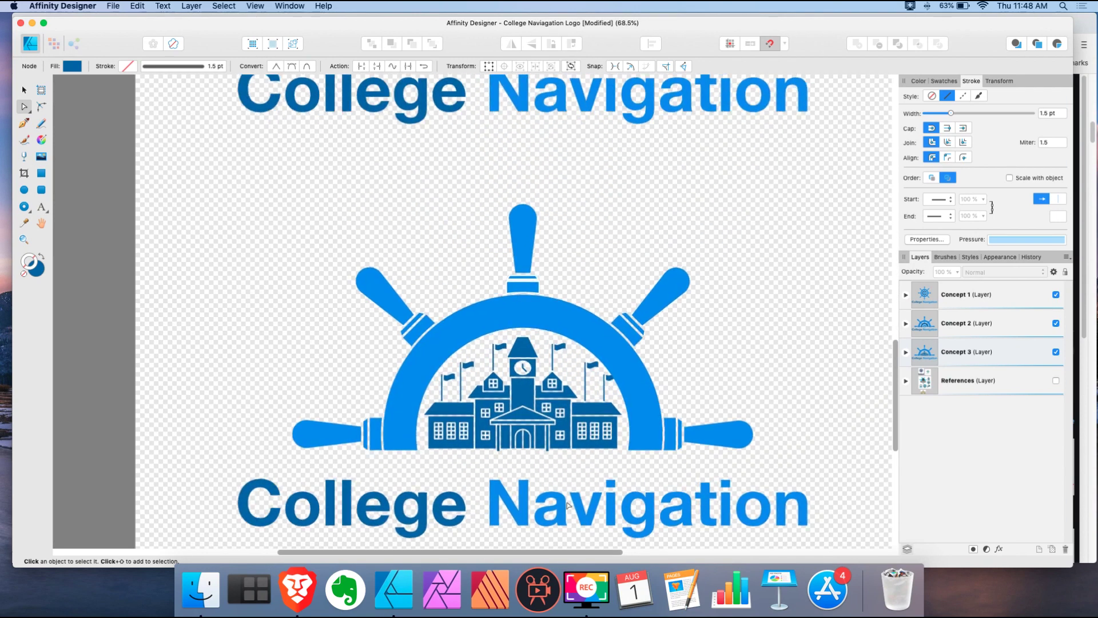
pyautogui.scroll(-1, 560, 495)
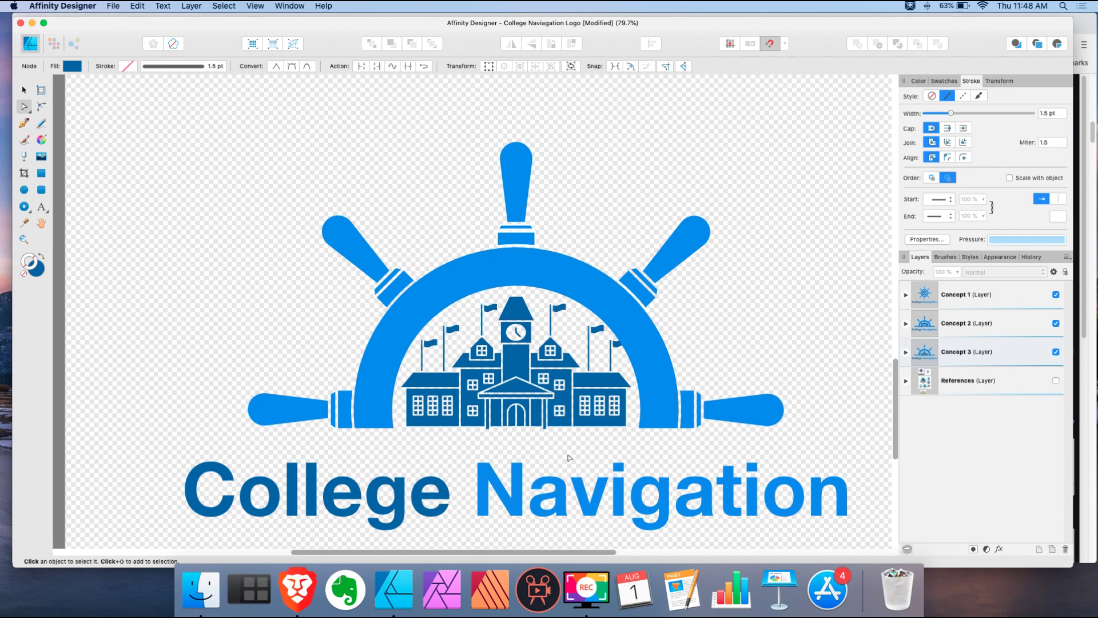
pyautogui.scroll(1, 581, 425)
pyautogui.scroll(10, 581, 425)
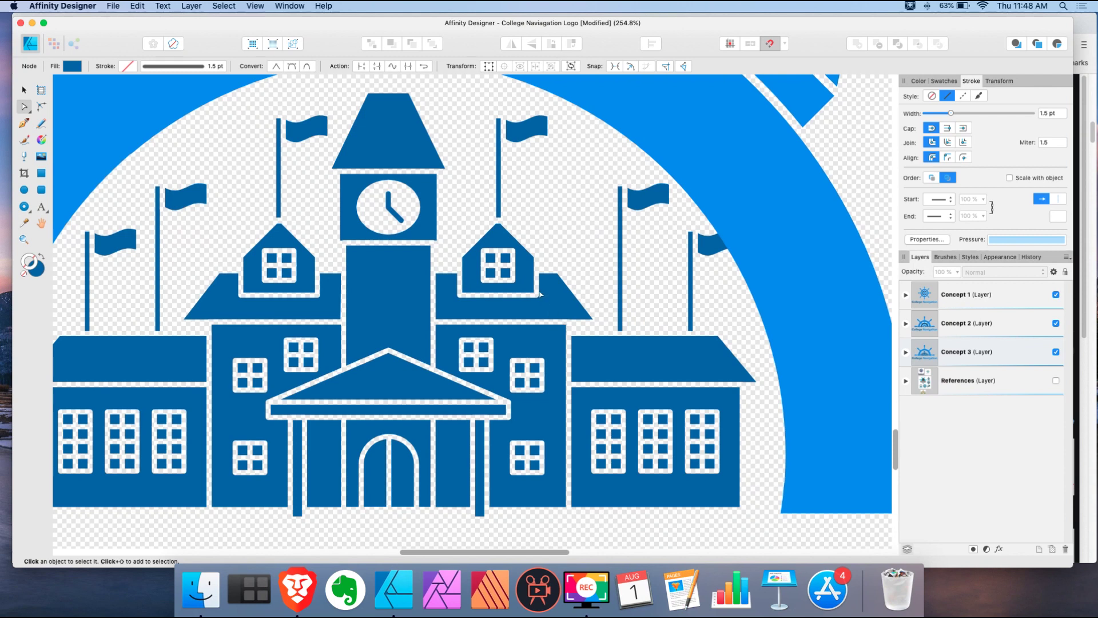
pyautogui.click(537, 322)
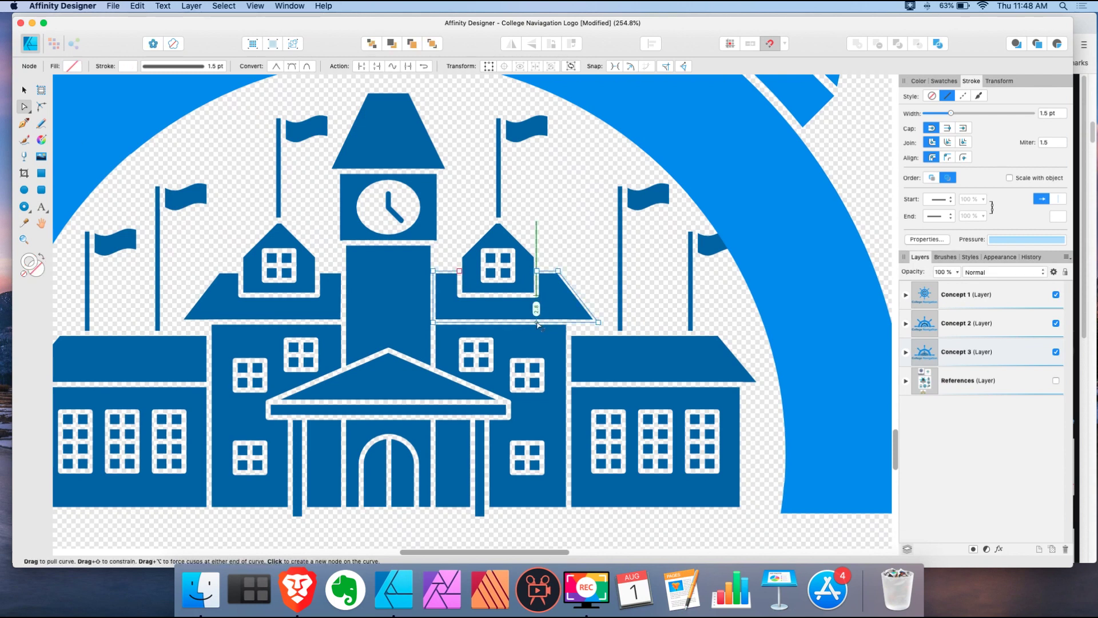
pyautogui.moveTo(590, 320)
pyautogui.mouseDown()
pyautogui.moveTo(579, 319)
pyautogui.moveTo(585, 336)
pyautogui.moveTo(578, 323)
pyautogui.mouseUp()
pyautogui.press('super+z')
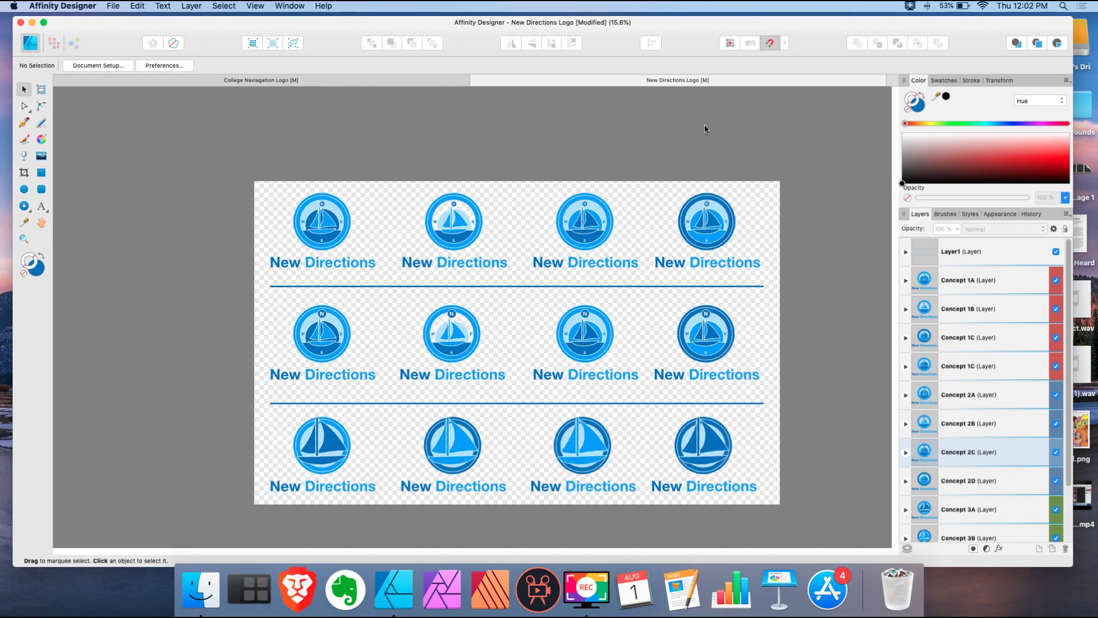
# Step: Zoom in on the first compass logo, Concept 1A, of the New Directions design
pyautogui.scroll(5, 314, 235)
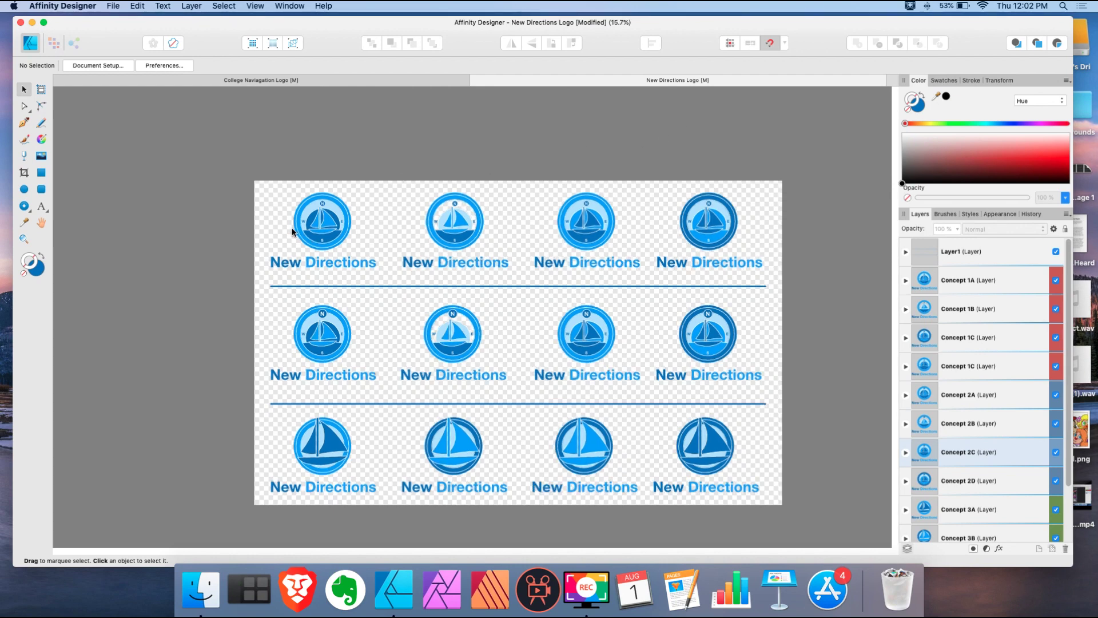
pyautogui.scroll(3, 294, 213)
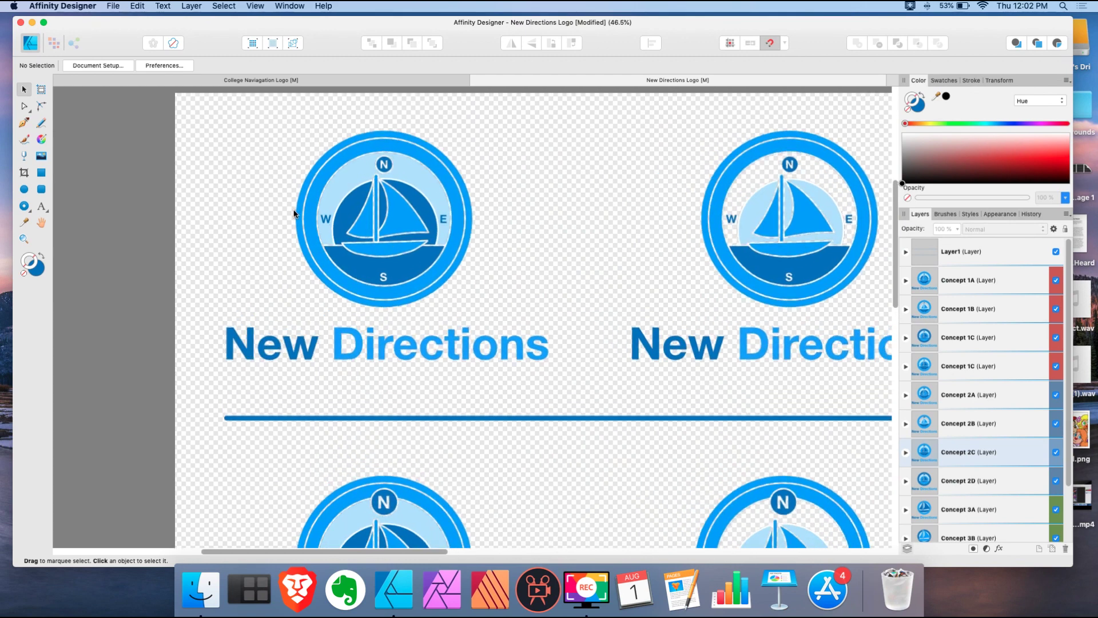
pyautogui.scroll(3, 294, 214)
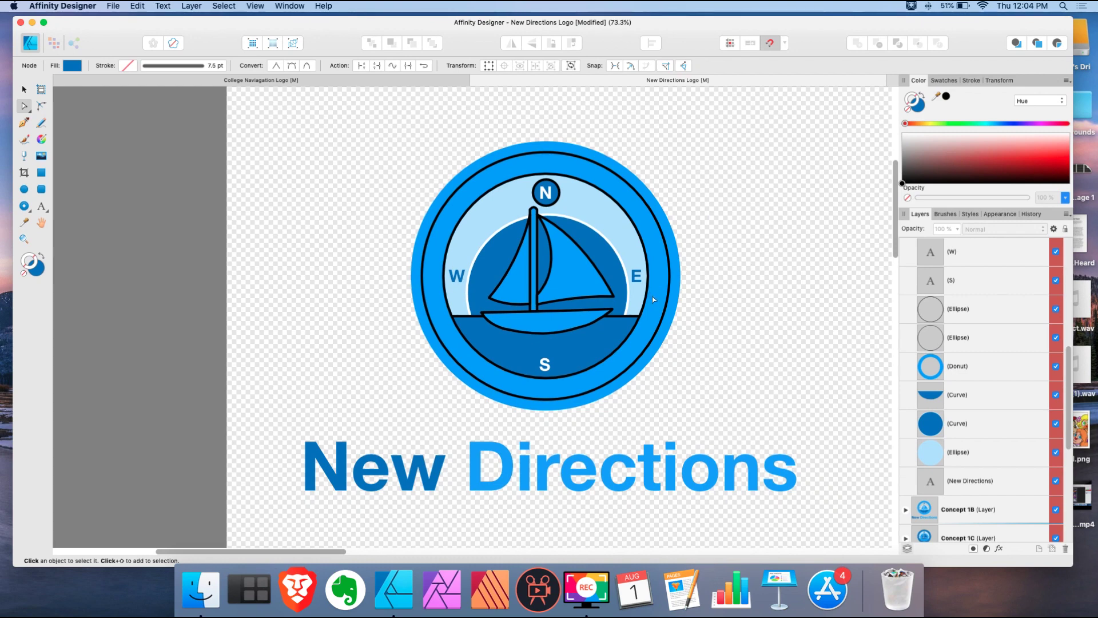
pyautogui.scroll(2, 652, 297)
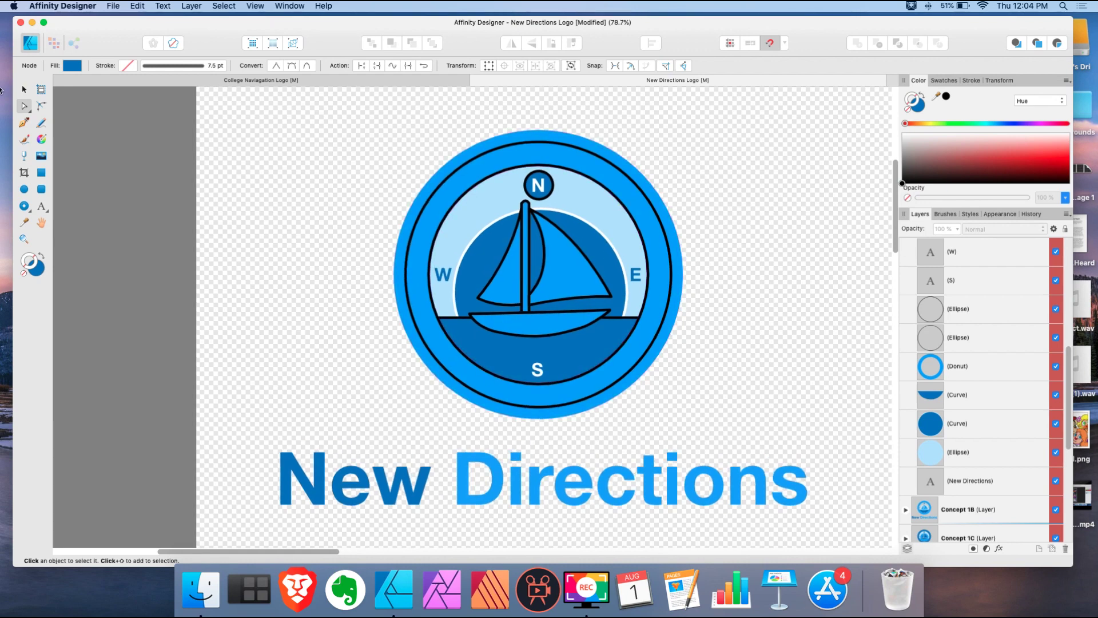
pyautogui.press('v')
pyautogui.click(373, 267)
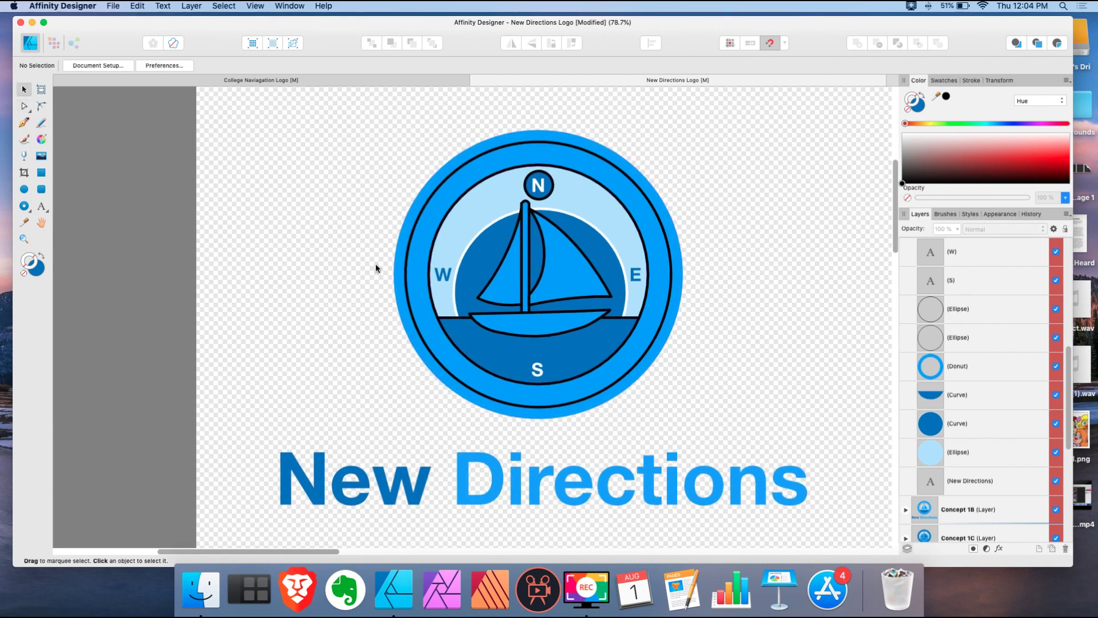
pyautogui.click(607, 256)
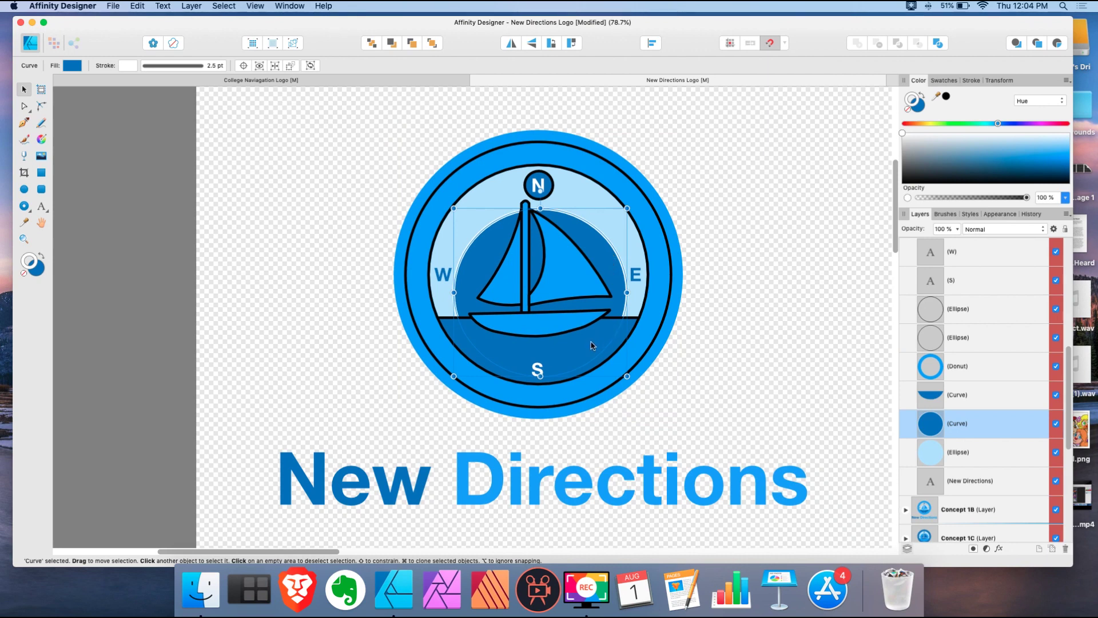
pyautogui.click(619, 341)
pyautogui.click(617, 341)
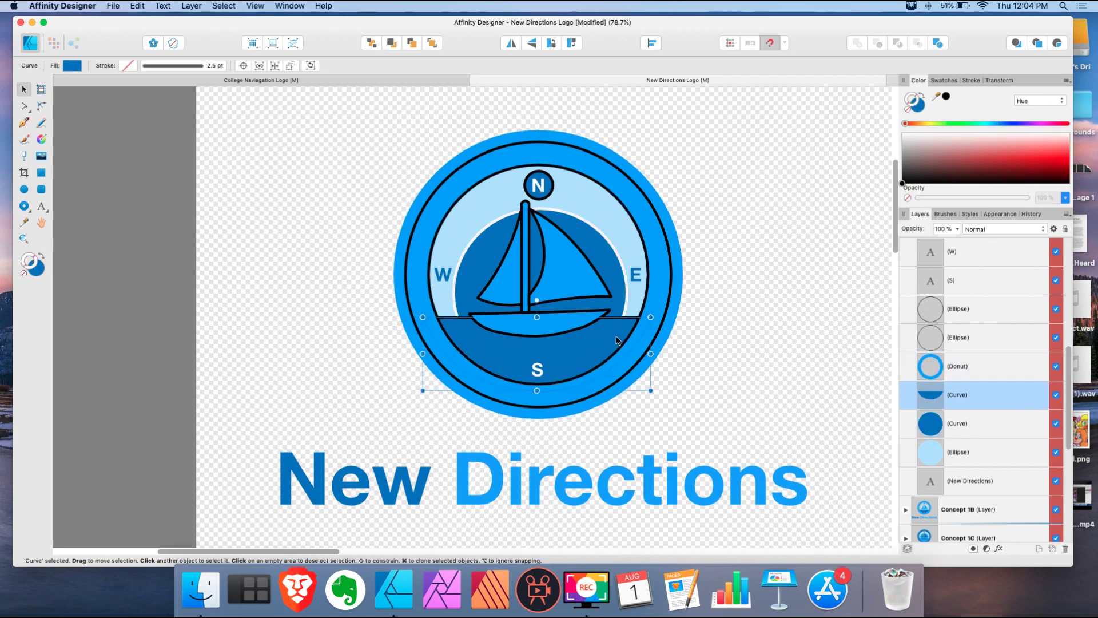
pyautogui.moveTo(611, 339)
pyautogui.mouseDown()
pyautogui.moveTo(606, 315)
pyautogui.moveTo(608, 338)
pyautogui.mouseUp()
pyautogui.scroll(5, 623, 318)
pyautogui.click(626, 316)
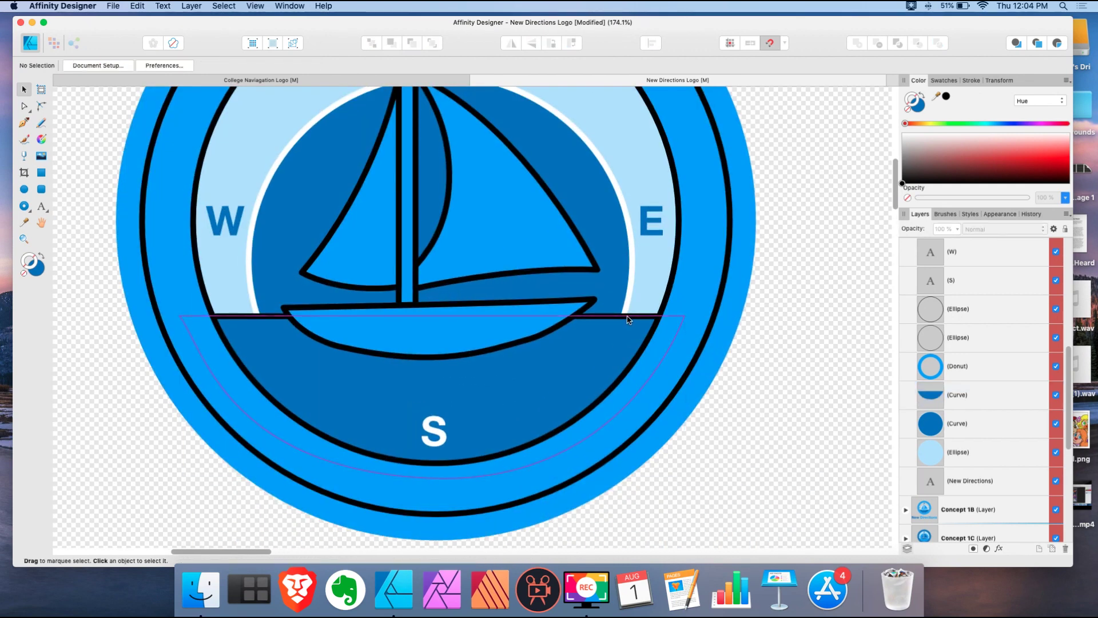
pyautogui.click(24, 106)
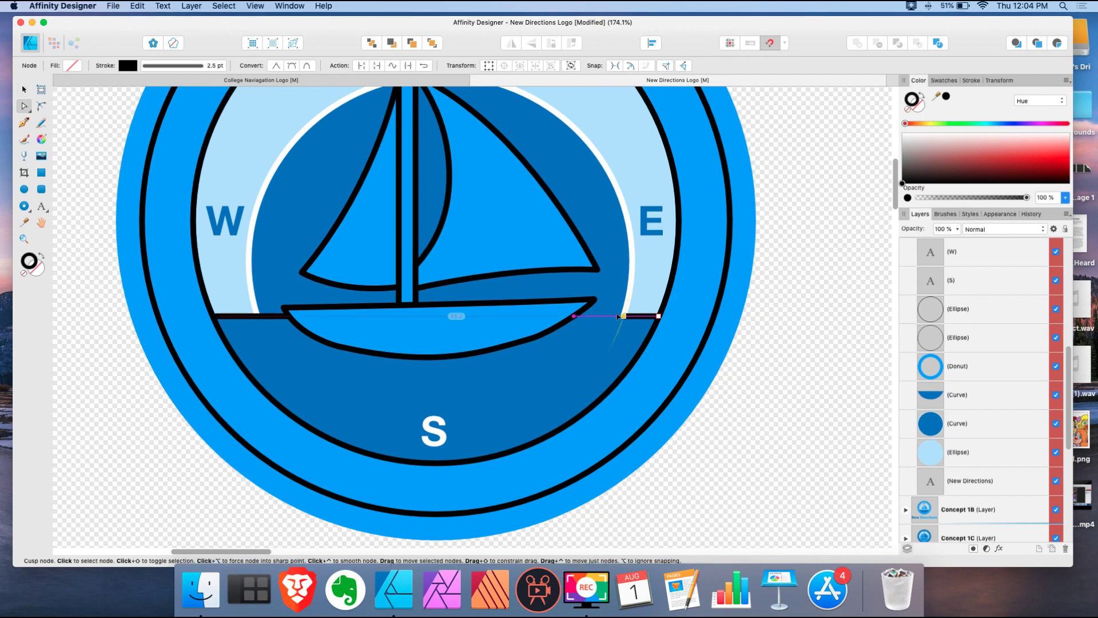
pyautogui.press('super+z')
pyautogui.scroll(-5, 608, 316)
pyautogui.scroll(-4, 608, 316)
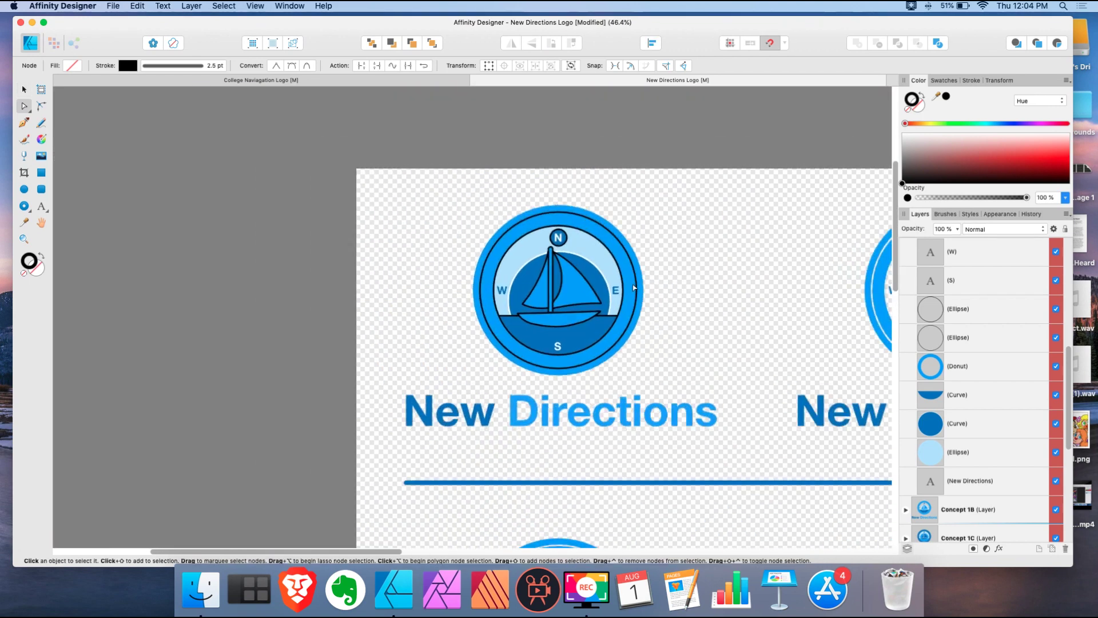
pyautogui.scroll(4, 633, 284)
pyautogui.press('Escape')
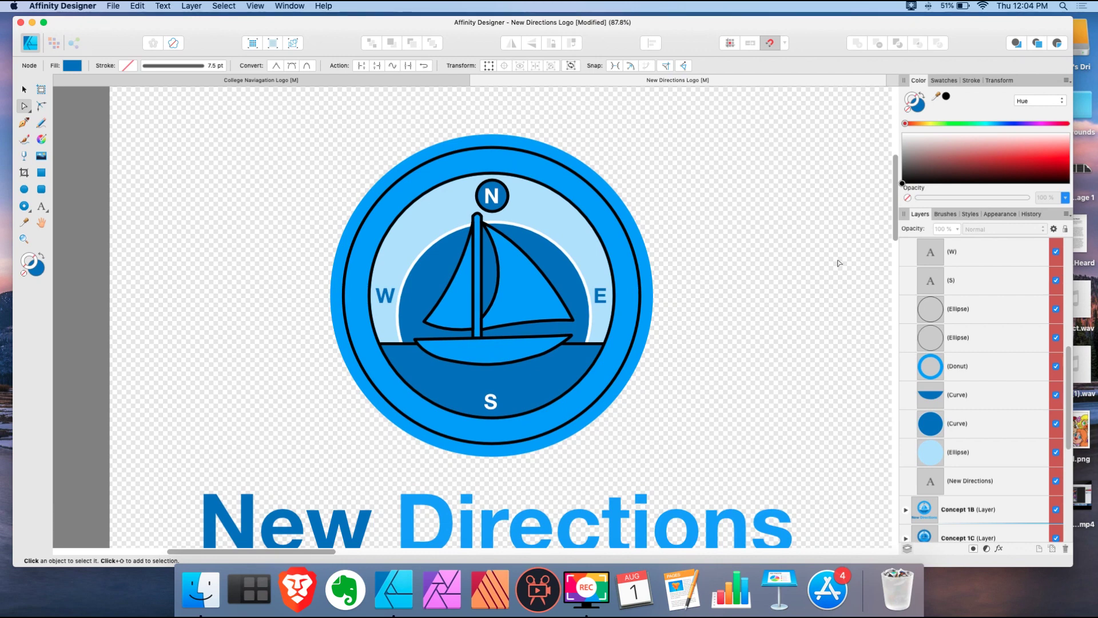
# Step: Add a new layer inside Concept 1A and name it Shapes
pyautogui.scroll(5, 972, 307)
pyautogui.scroll(5, 973, 308)
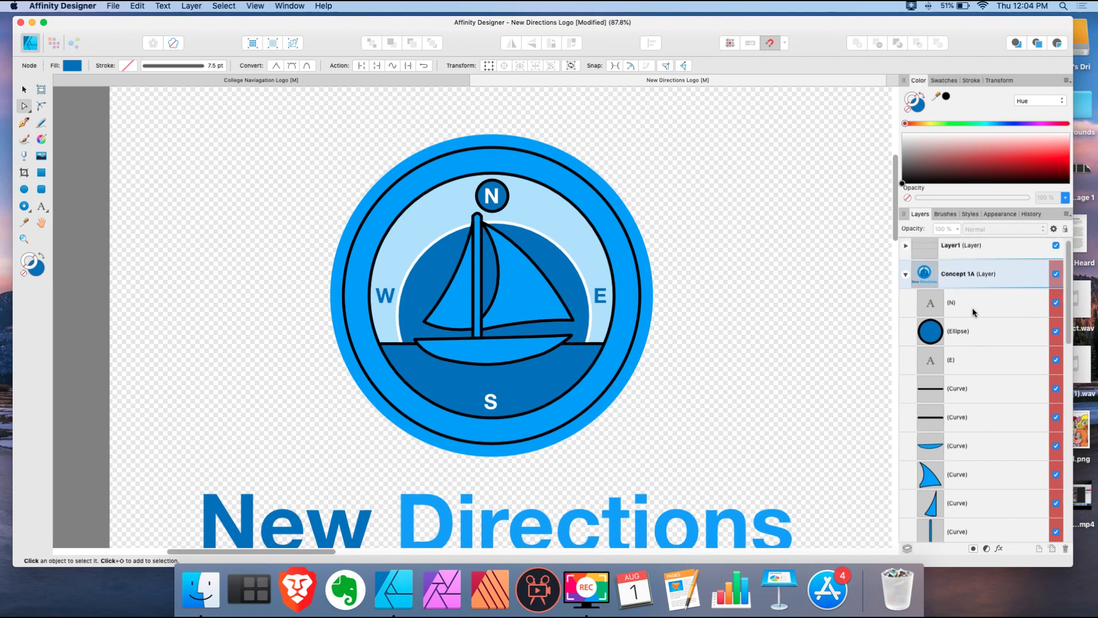
pyautogui.click(979, 308)
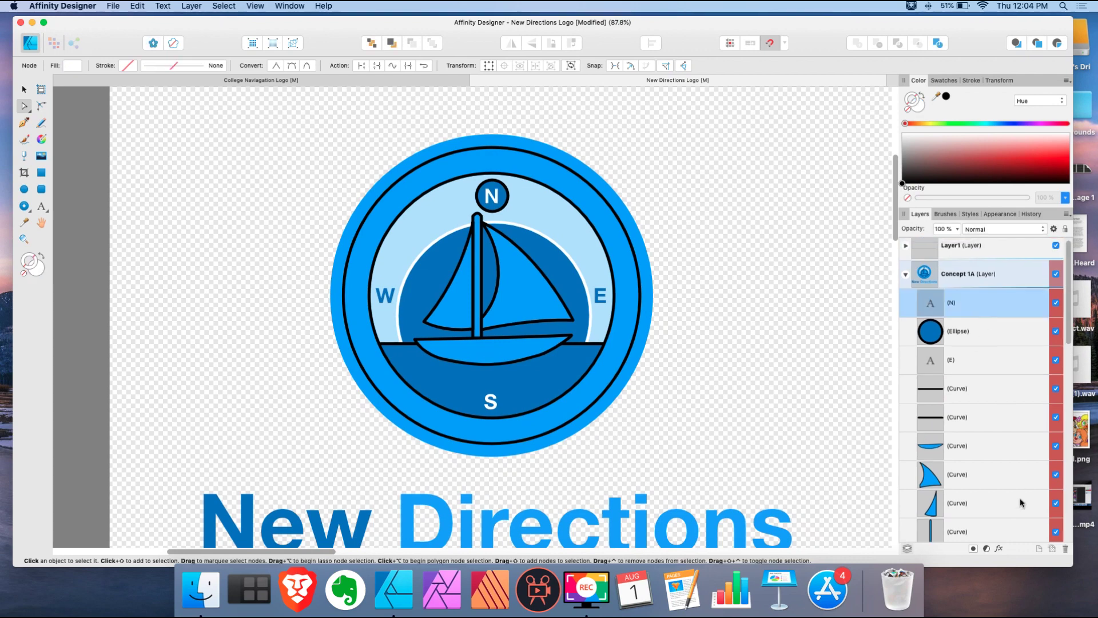
pyautogui.click(1040, 547)
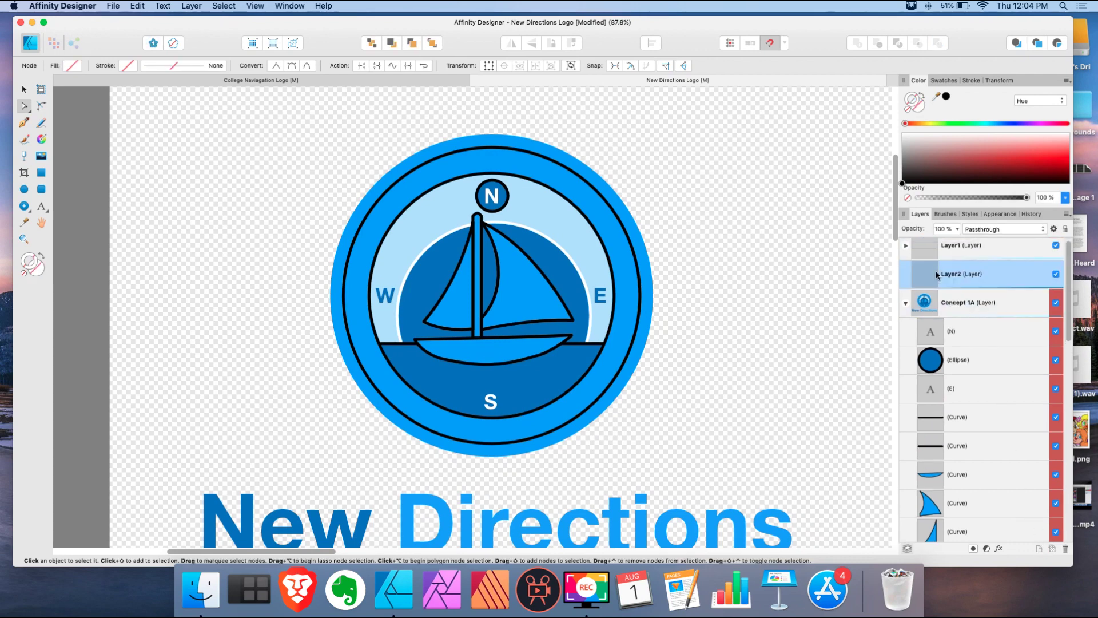
pyautogui.moveTo(964, 314); pyautogui.dragTo(963, 306)
pyautogui.doubleClick(973, 303)
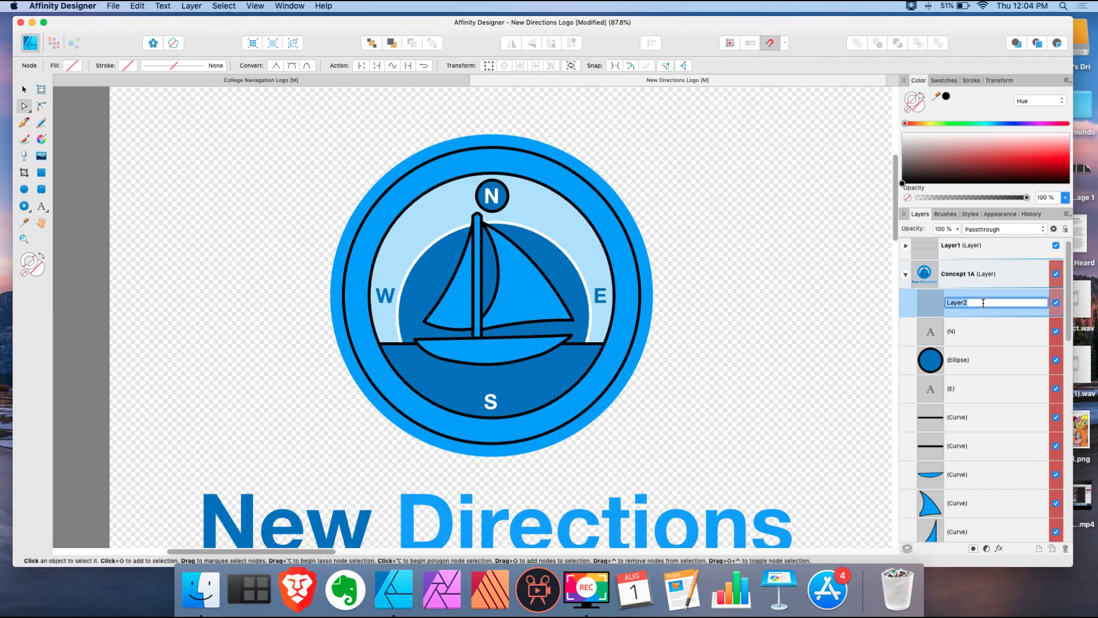
pyautogui.write('Shapes')
pyautogui.press('Return')
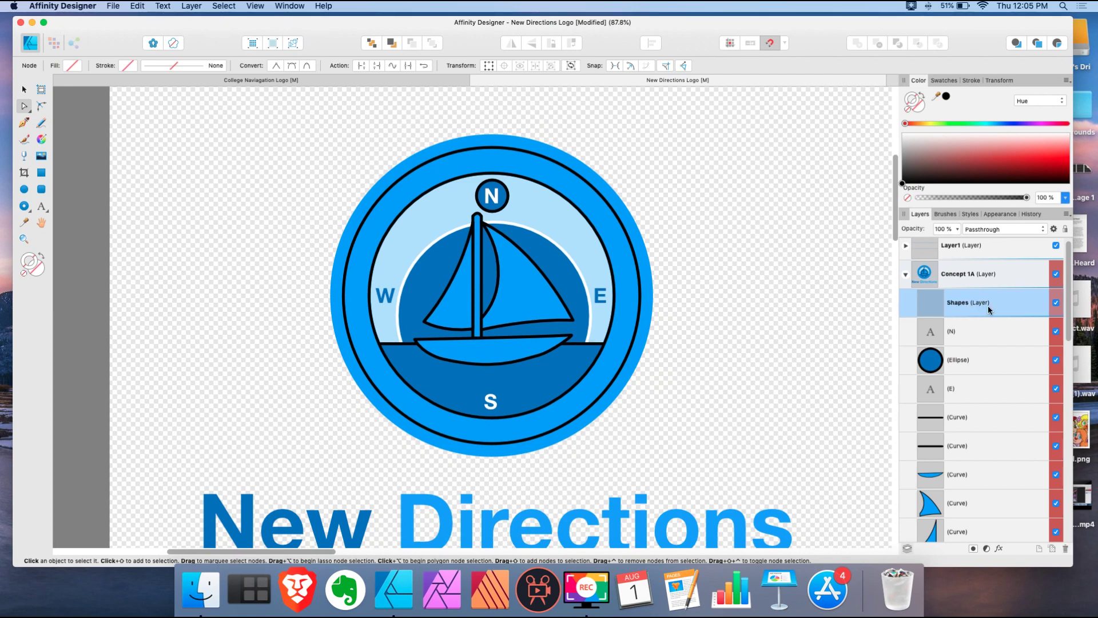
# Step: Move the N letter through the light blue Ellipse rows into the Shapes layer
pyautogui.click(966, 330)
pyautogui.scroll(-5, 967, 328)
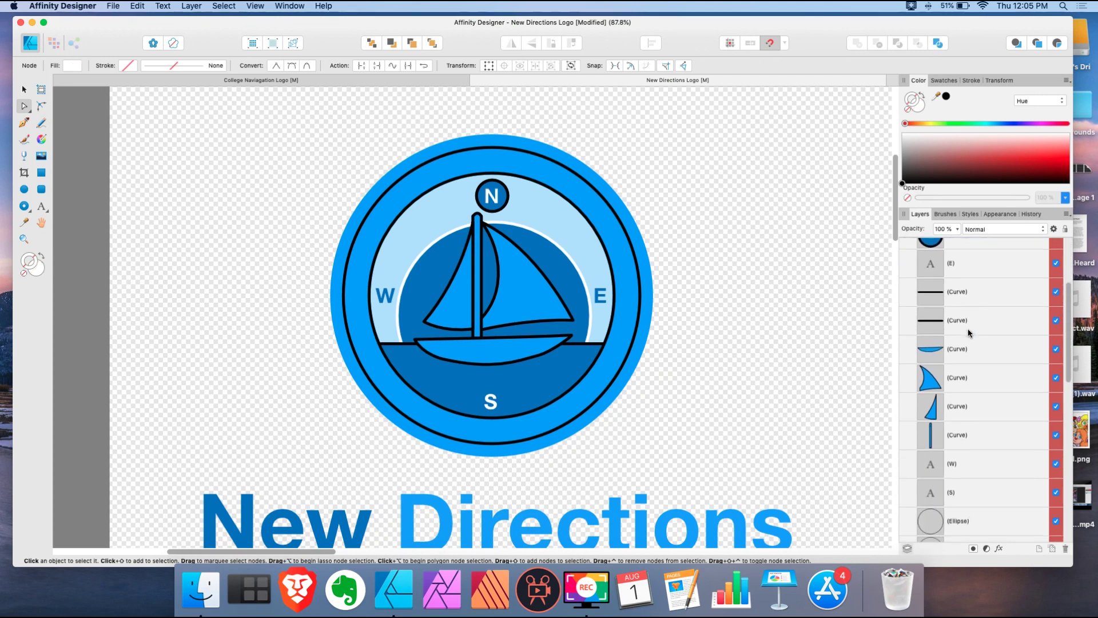
pyautogui.scroll(-4, 968, 329)
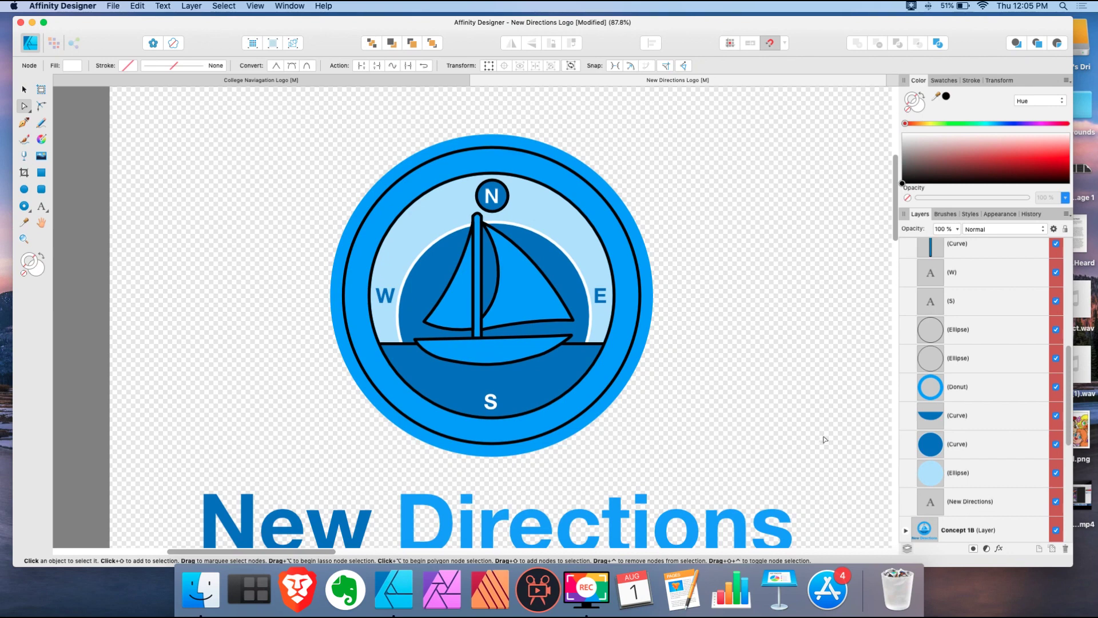
pyautogui.scroll(-2, 831, 436)
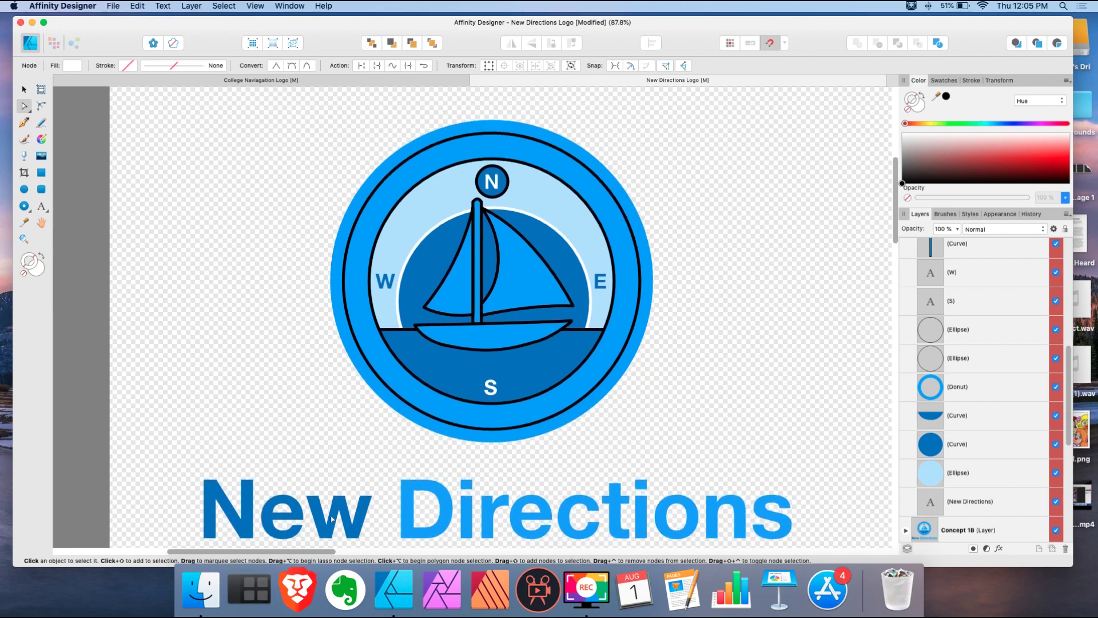
pyautogui.keyDown('shift'); pyautogui.click(976, 475); pyautogui.keyUp('shift')
pyautogui.scroll(10, 972, 451)
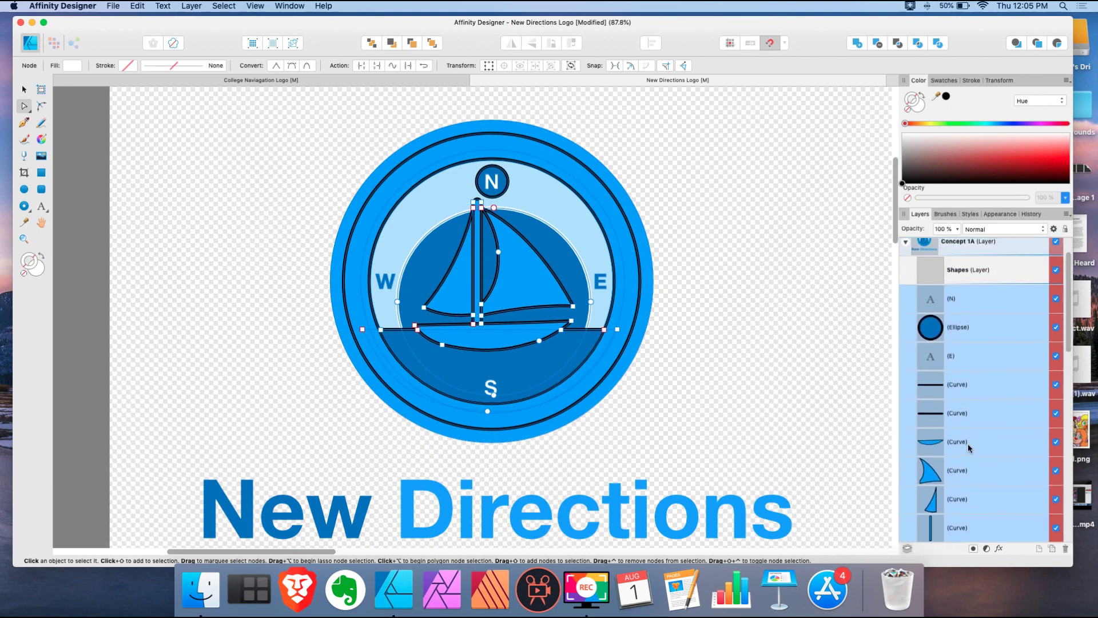
pyautogui.moveTo(947, 339); pyautogui.dragTo(976, 318)
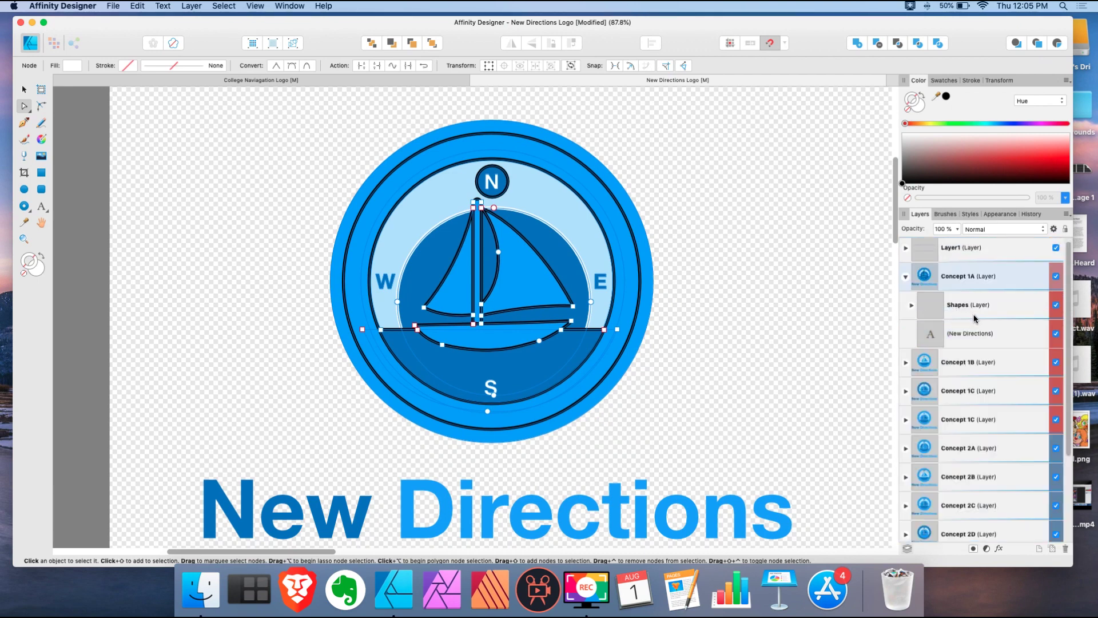
pyautogui.click(971, 309)
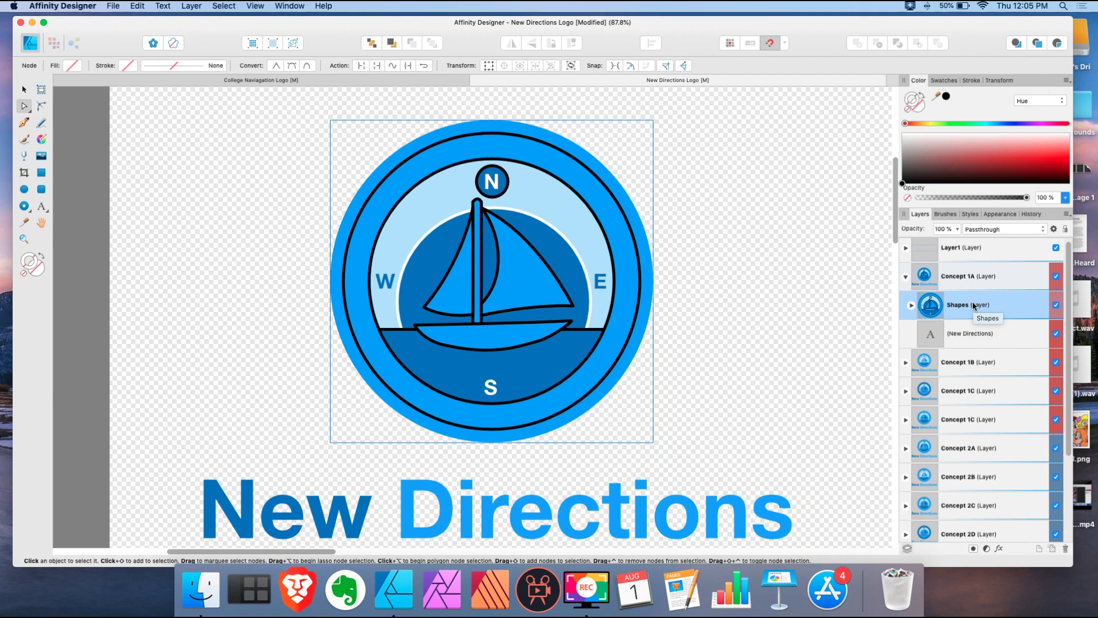
# Step: Add a layer above Shapes named Pathed, correcting the mistyped 'Pathes'
pyautogui.click(1039, 549)
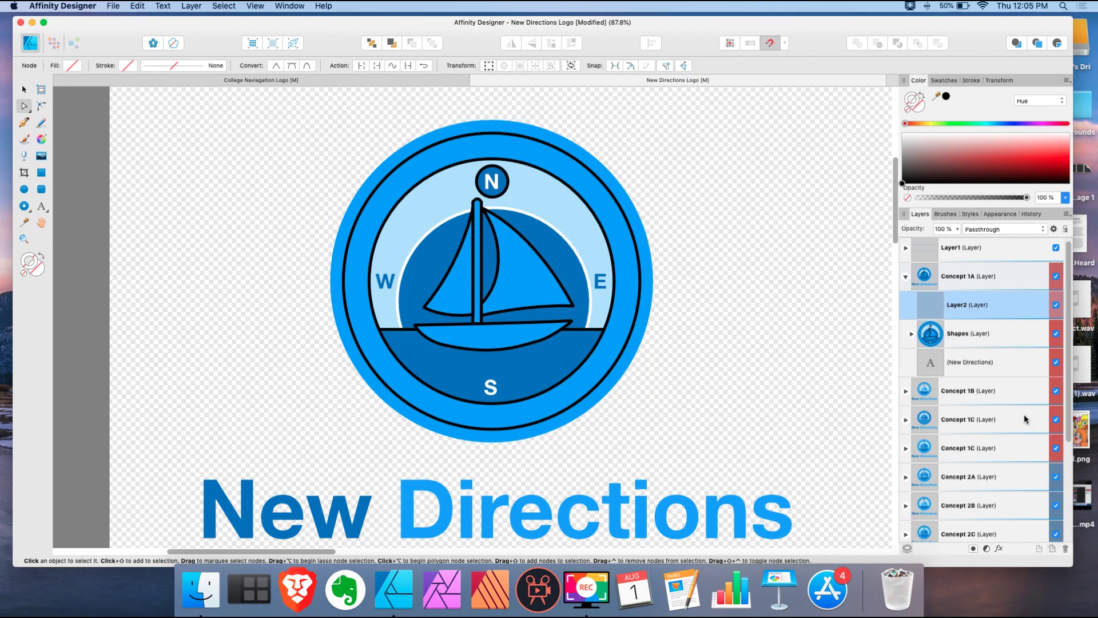
pyautogui.doubleClick(964, 305)
pyautogui.write('Pa')
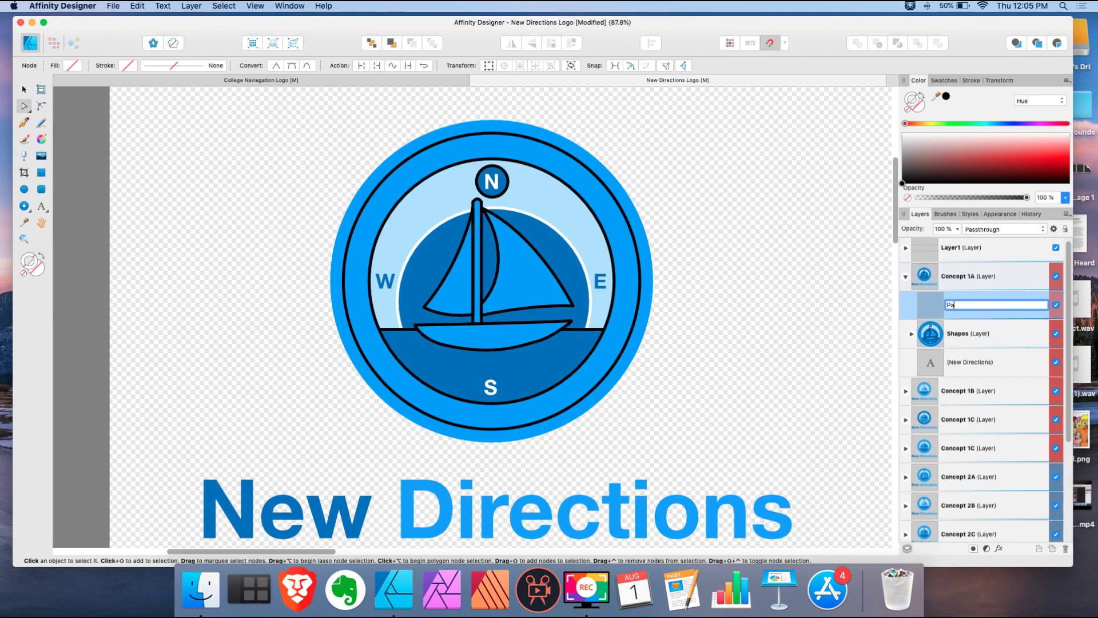
pyautogui.write('thes')
pyautogui.press('Return')
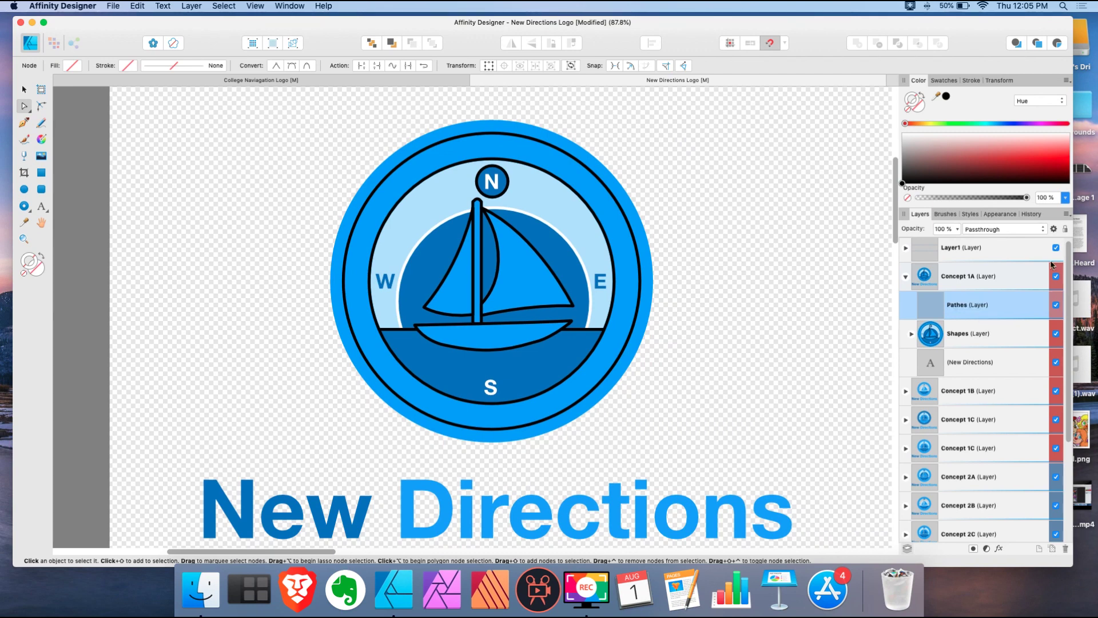
pyautogui.doubleClick(976, 310)
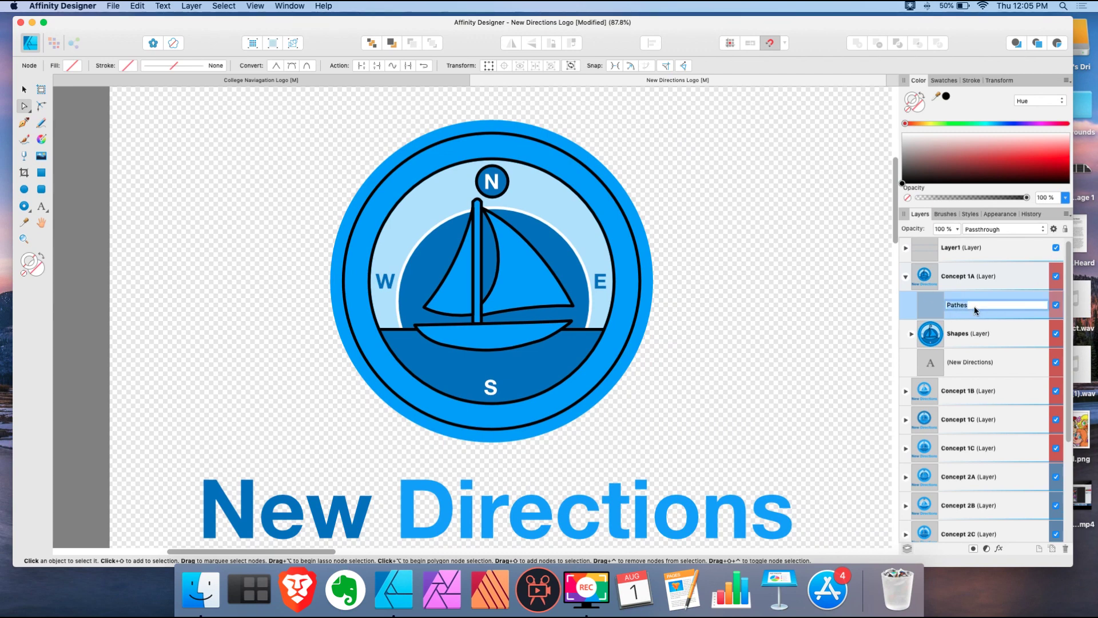
pyautogui.click(976, 308)
pyautogui.press('Return')
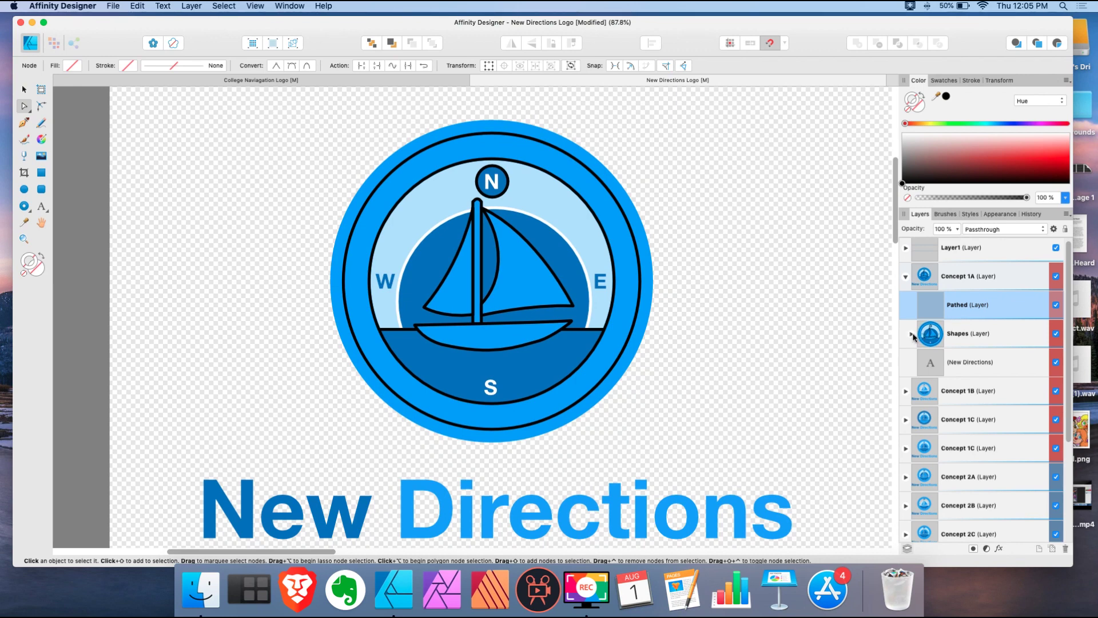
# Step: Nest two new layers inside Pathed and name them Strokes and Fills
pyautogui.click(1039, 548)
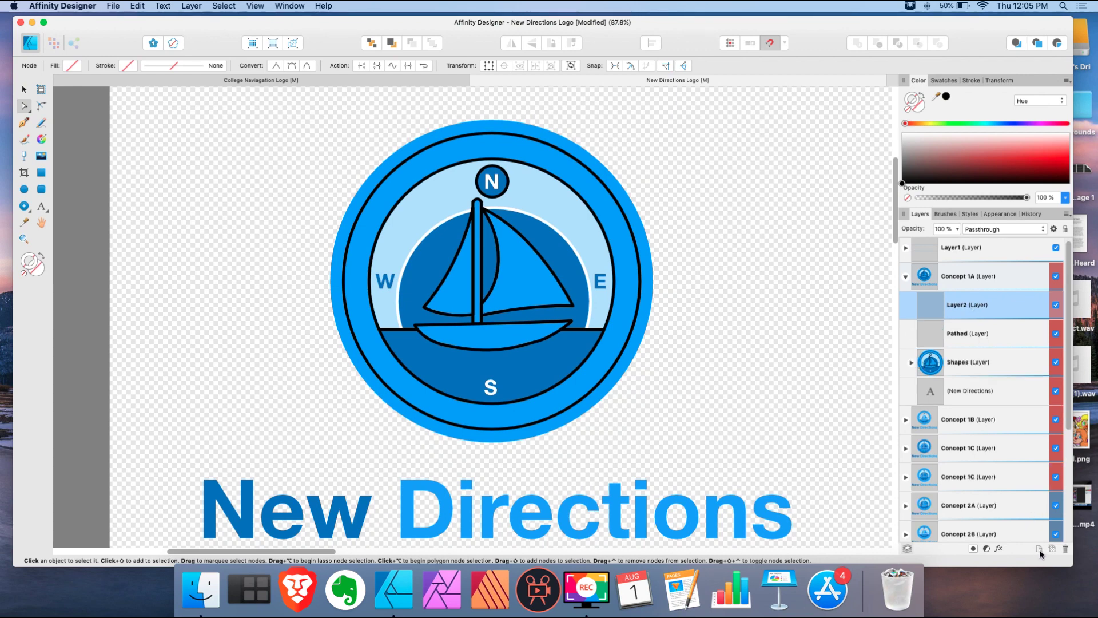
pyautogui.click(1039, 547)
pyautogui.keyDown('shift'); pyautogui.click(954, 333); pyautogui.keyUp('shift')
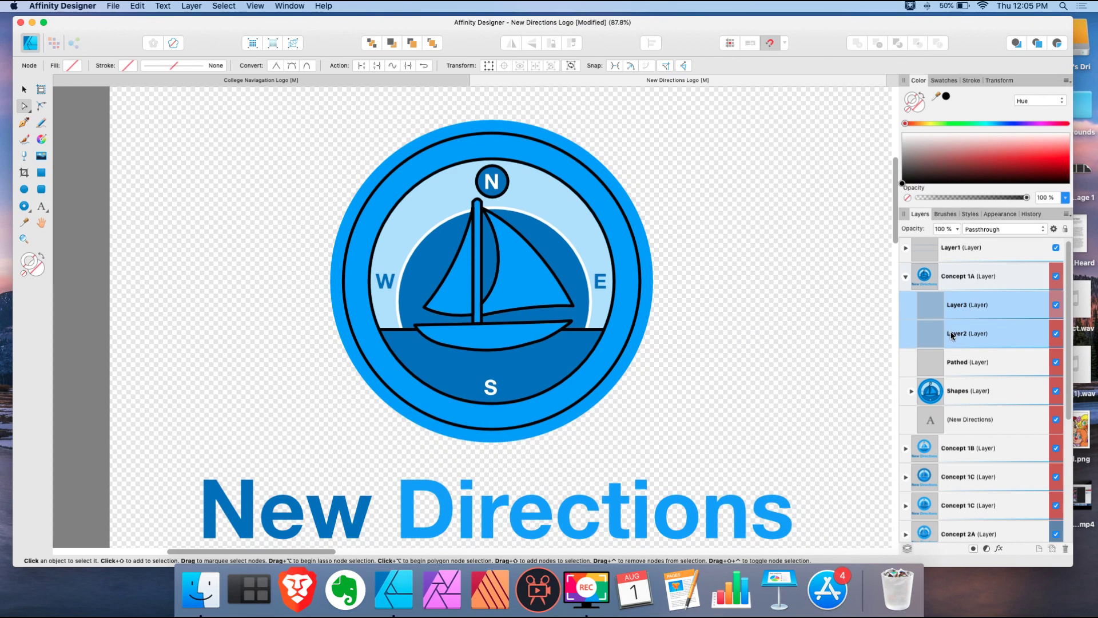
pyautogui.moveTo(952, 335); pyautogui.dragTo(953, 358)
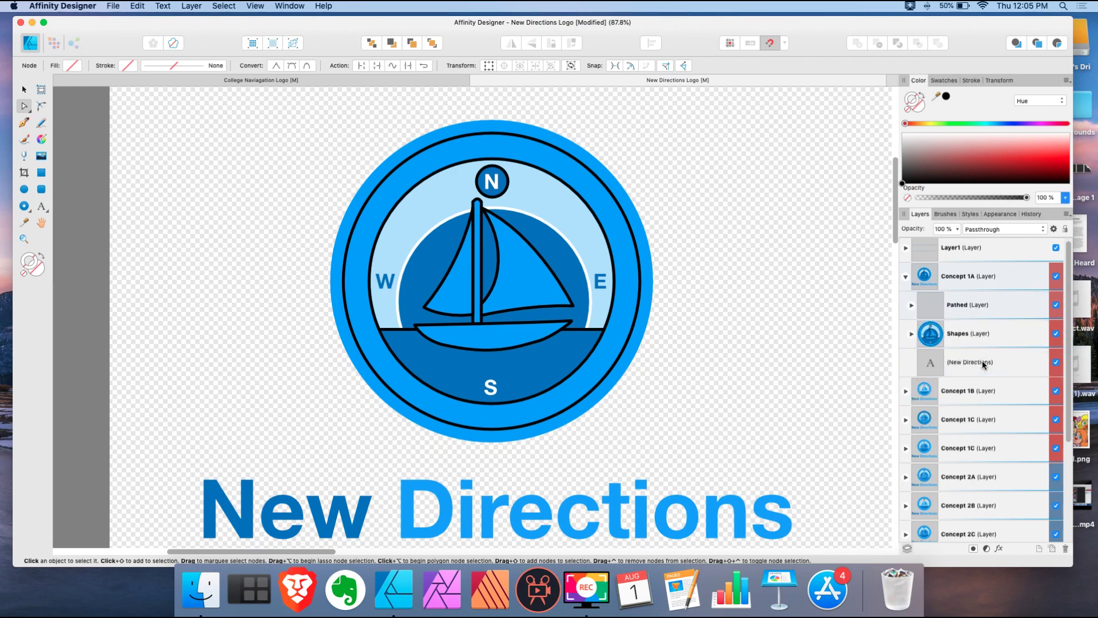
pyautogui.click(911, 307)
pyautogui.doubleClick(962, 335)
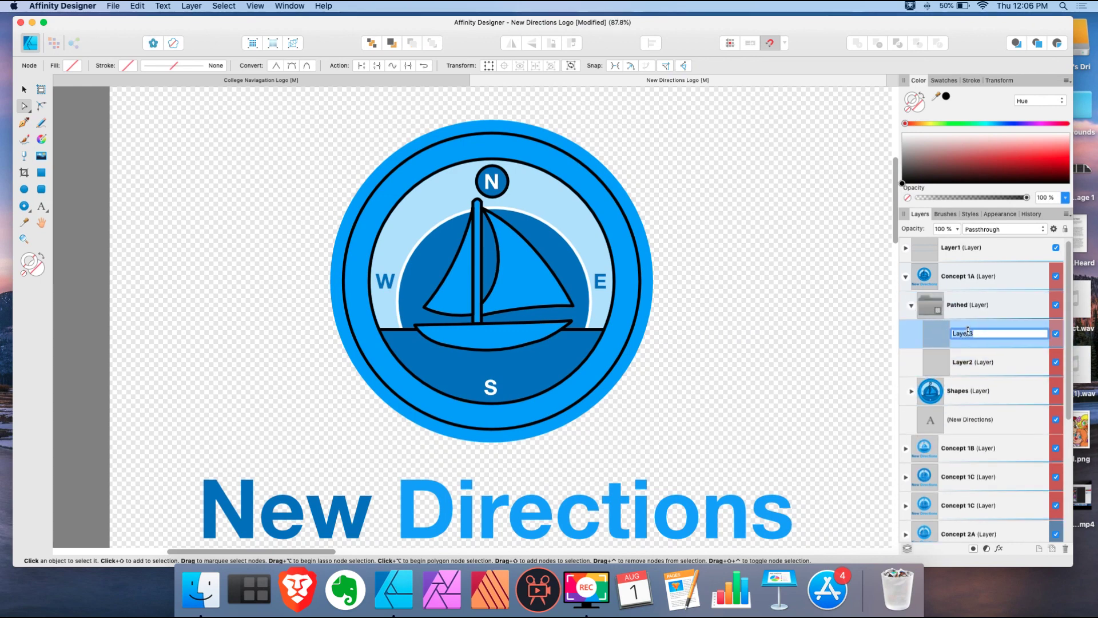
pyautogui.write('Strokes')
pyautogui.press('Return')
pyautogui.doubleClick(965, 363)
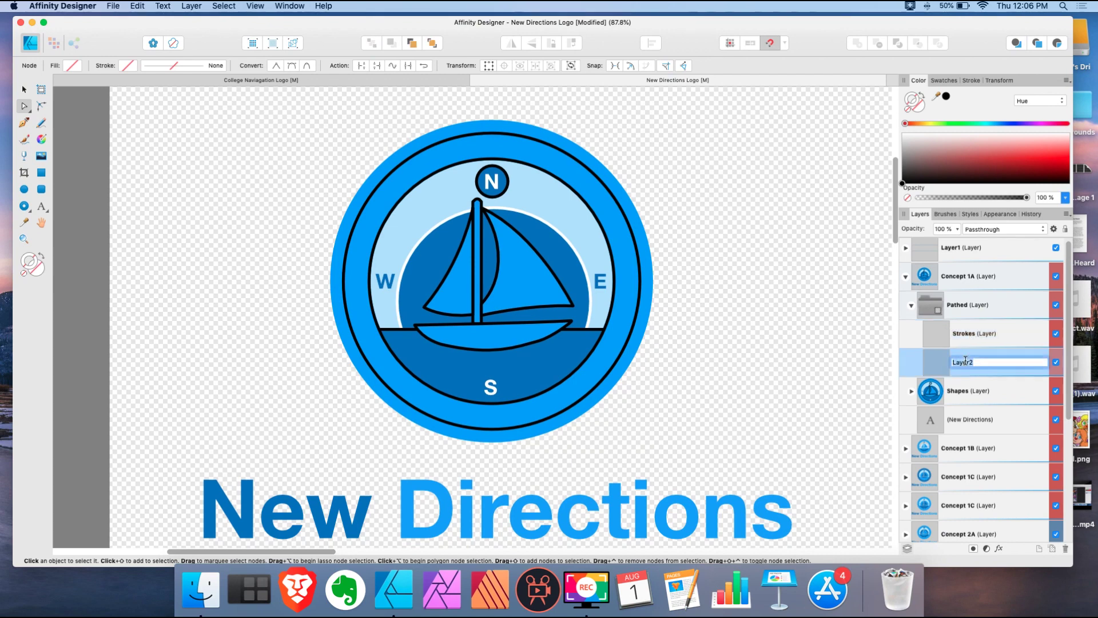
pyautogui.write('Fills')
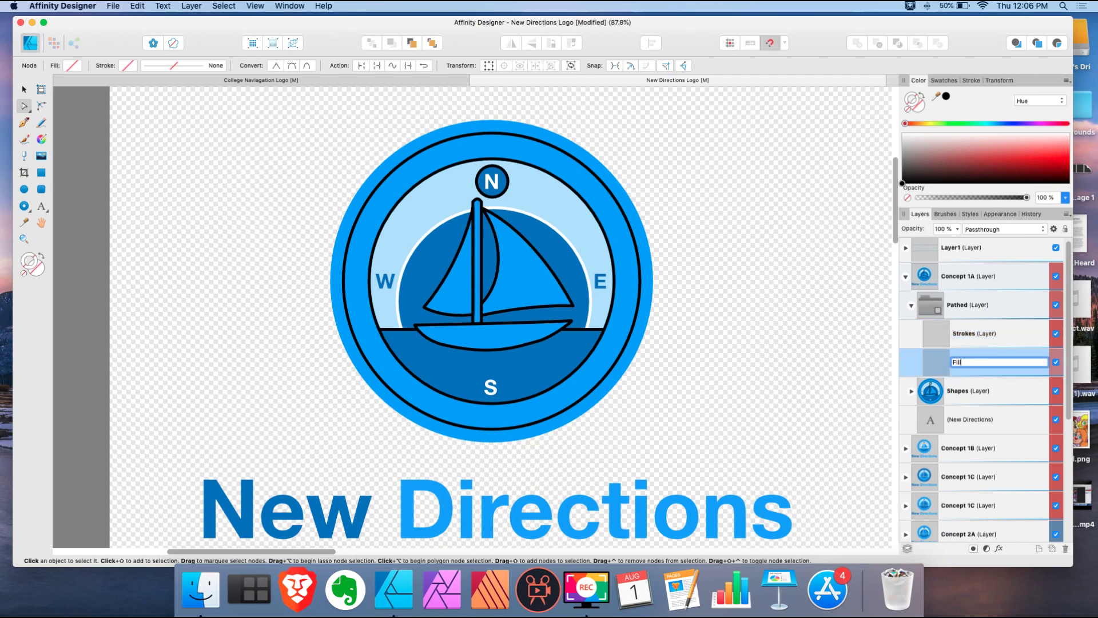
pyautogui.press('Return')
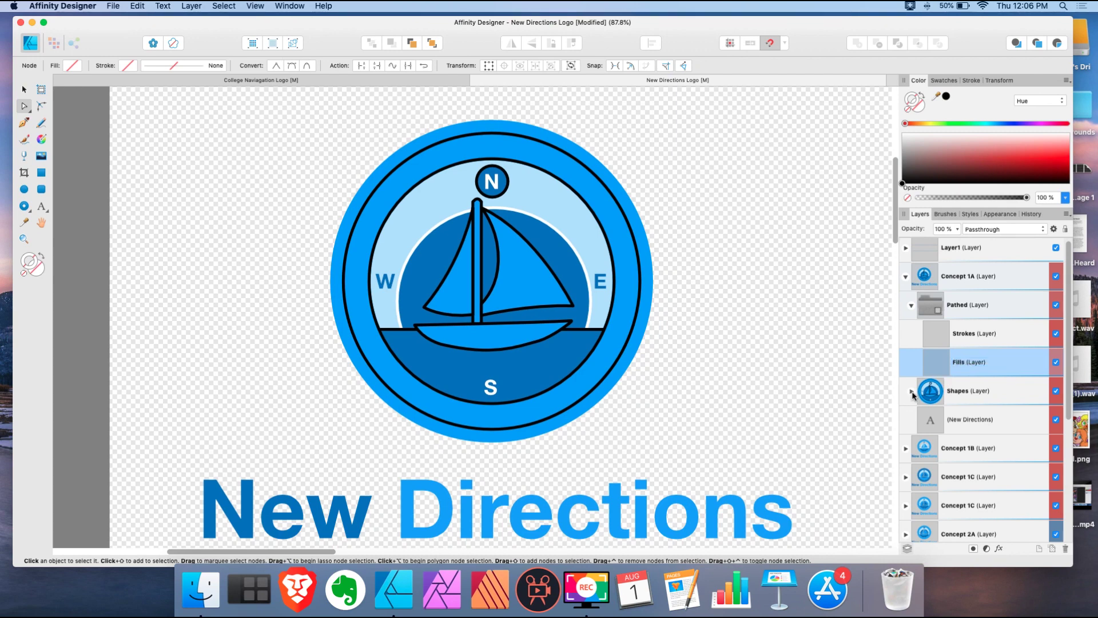
# Step: In Shapes, select the ellipse behind the N, horizon curves, hull, both sails and mast
pyautogui.click(912, 391)
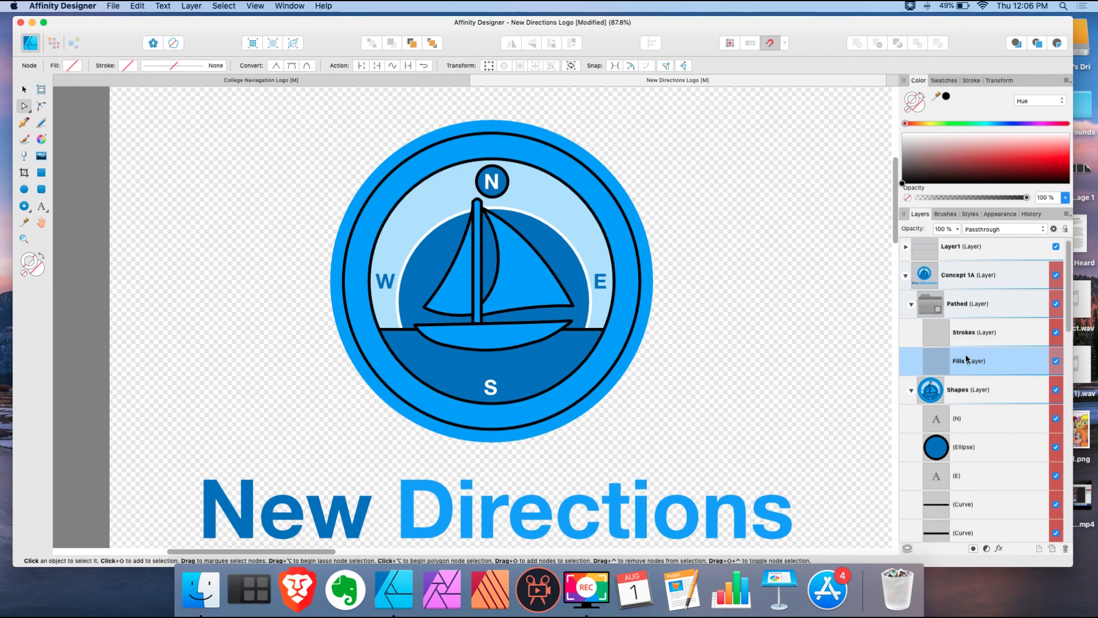
pyautogui.scroll(-2, 967, 372)
pyautogui.click(970, 413)
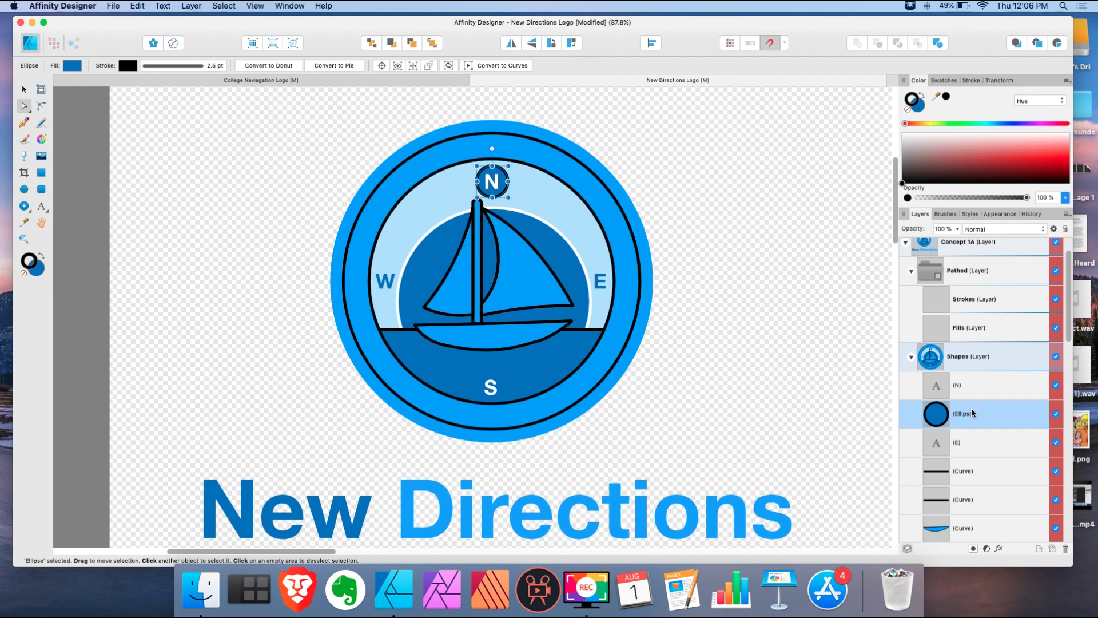
pyautogui.scroll(-1, 969, 408)
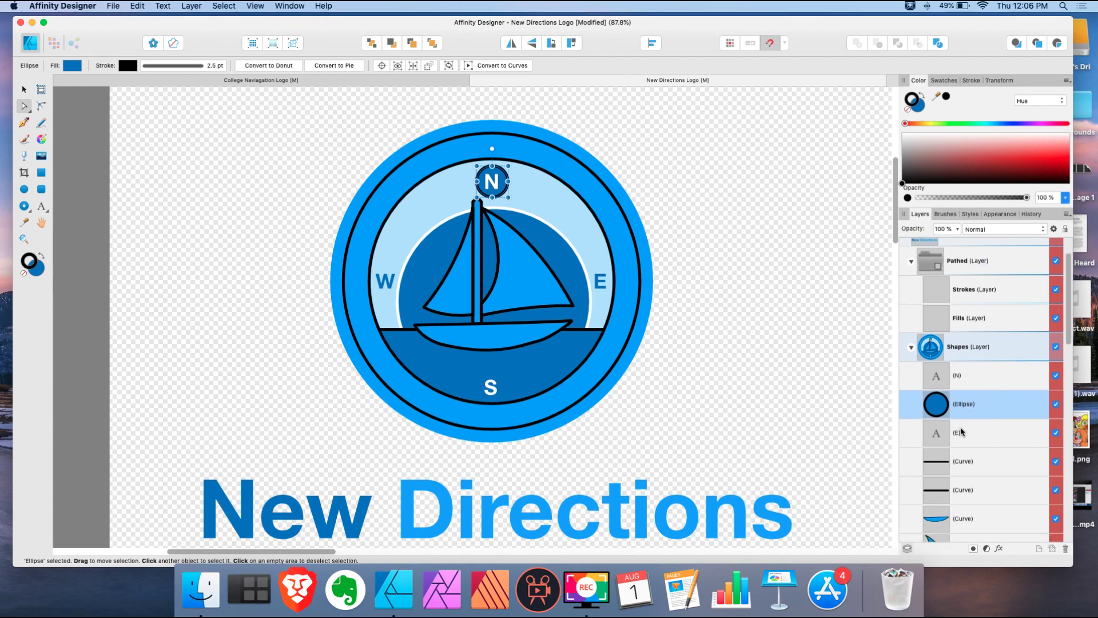
pyautogui.click(971, 463)
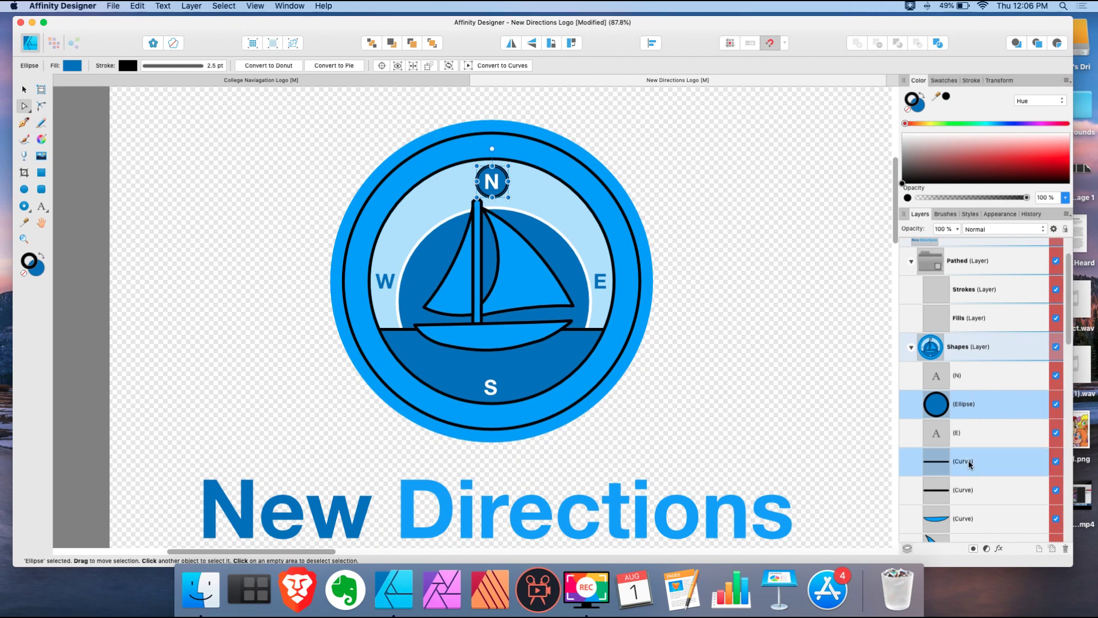
pyautogui.keyDown('super'); pyautogui.click(967, 492); pyautogui.keyUp('super')
pyautogui.scroll(-5, 970, 486)
pyautogui.keyDown('super'); pyautogui.click(966, 432); pyautogui.keyUp('super')
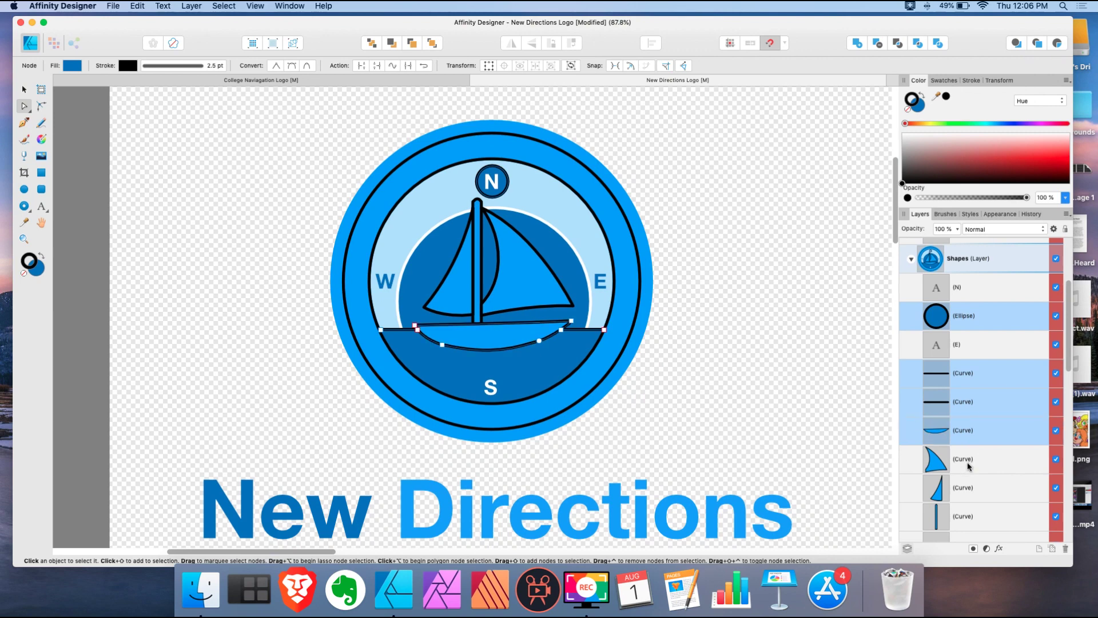
pyautogui.keyDown('super'); pyautogui.click(969, 464); pyautogui.keyUp('super')
pyautogui.keyDown('super'); pyautogui.click(968, 489); pyautogui.keyUp('super')
pyautogui.keyDown('super'); pyautogui.click(969, 516); pyautogui.keyUp('super')
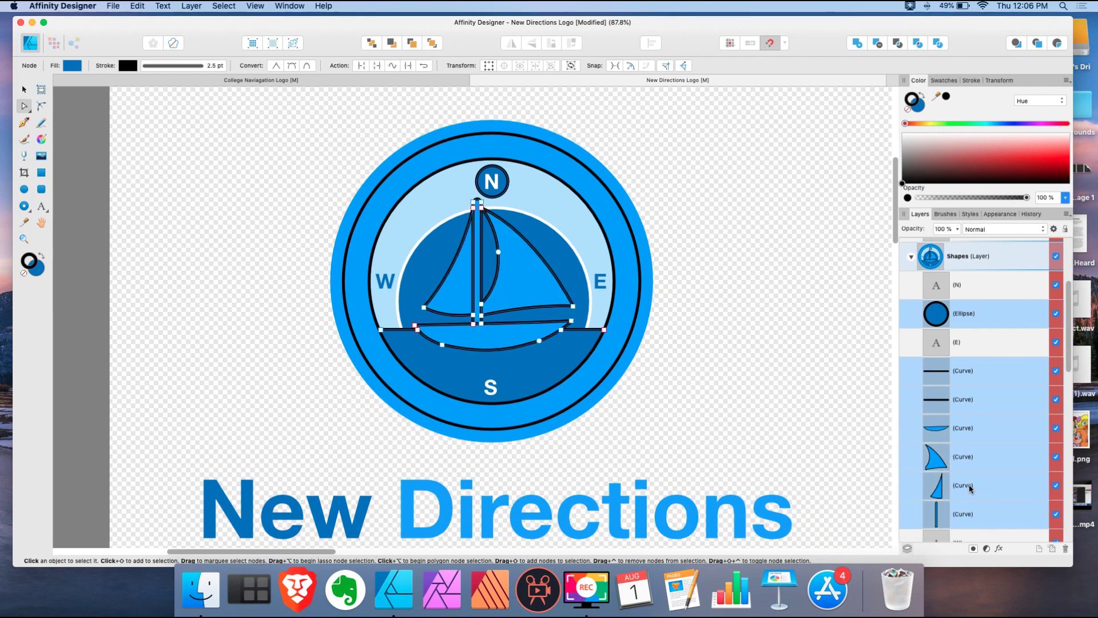
# Step: Add the two ring ellipses and the dark blue disc to the selection
pyautogui.scroll(-5, 970, 487)
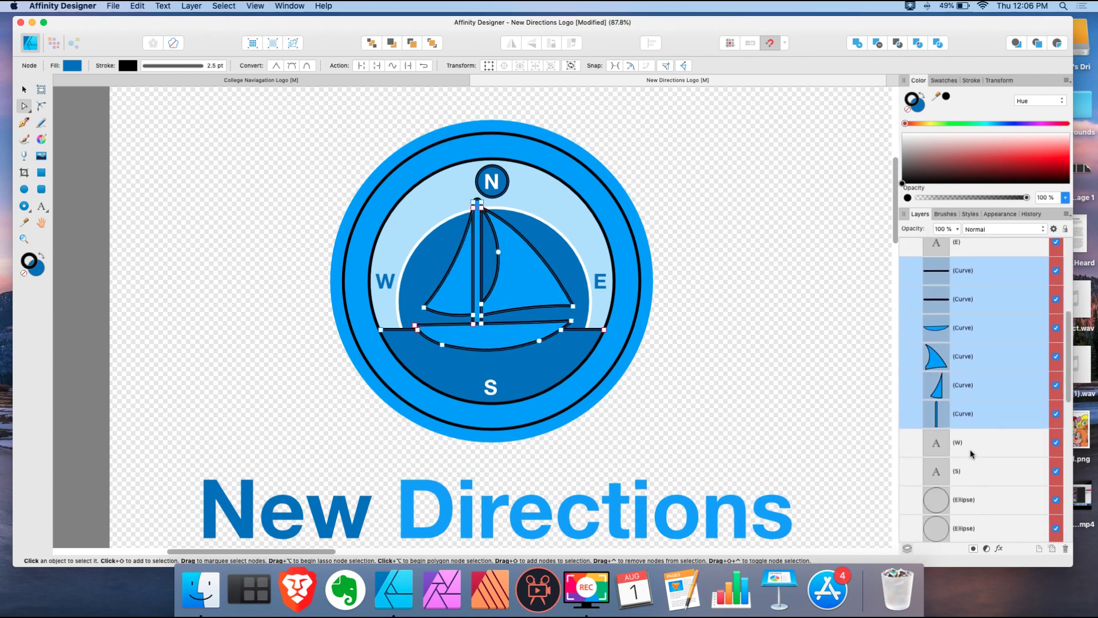
pyautogui.scroll(-3, 971, 454)
pyautogui.keyDown('super'); pyautogui.click(964, 449); pyautogui.keyUp('super')
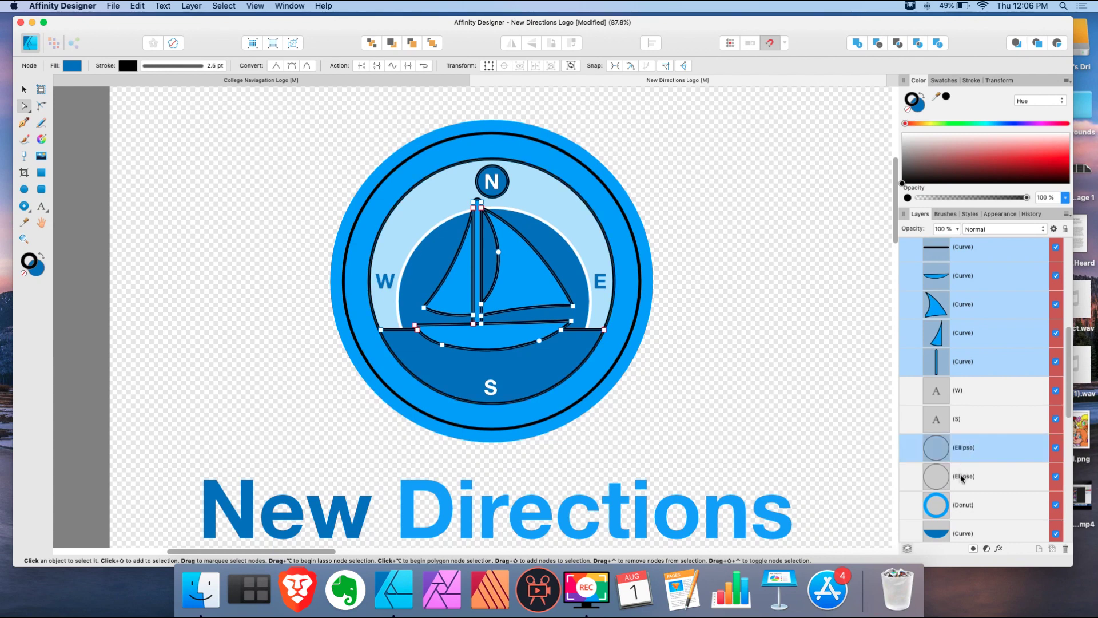
pyautogui.keyDown('super'); pyautogui.click(962, 478); pyautogui.keyUp('super')
pyautogui.scroll(-5, 964, 474)
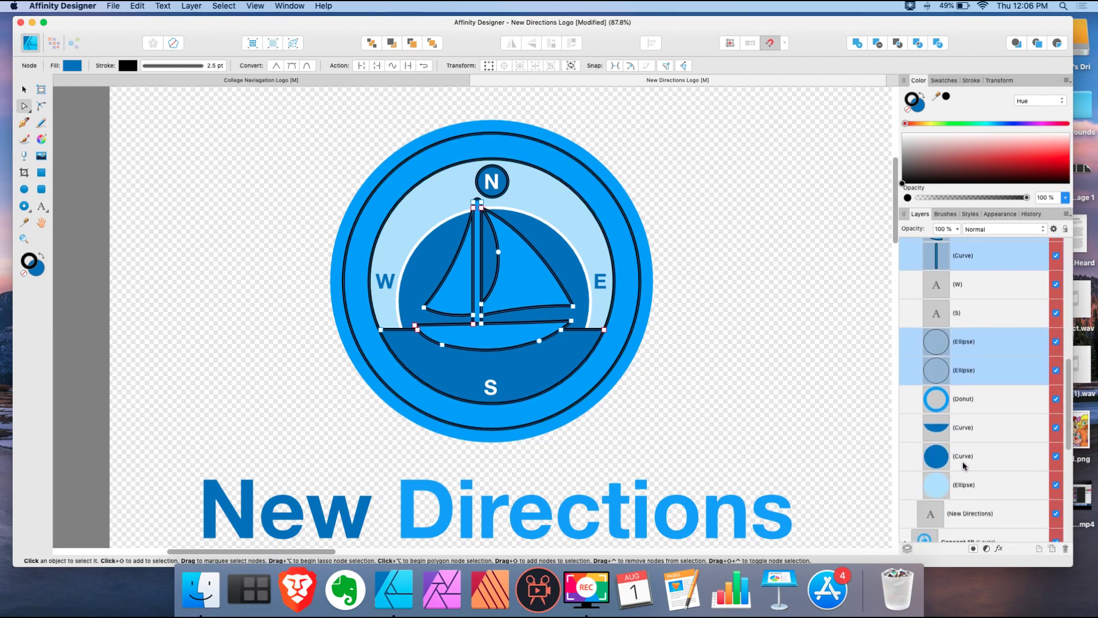
pyautogui.scroll(-1, 965, 463)
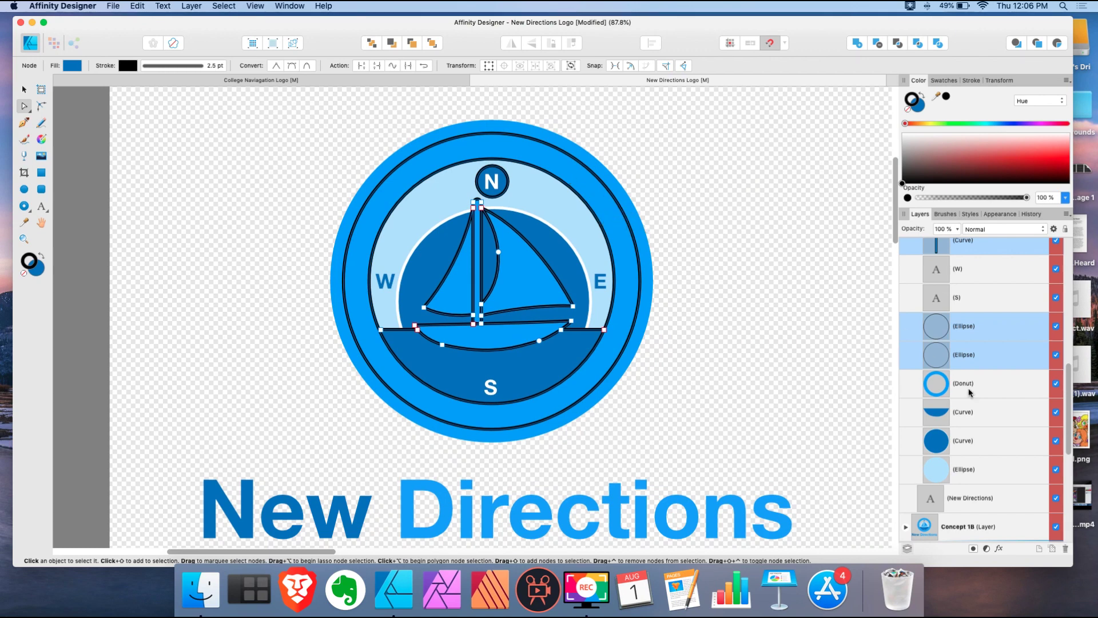
pyautogui.keyDown('super'); pyautogui.click(972, 441); pyautogui.keyUp('super')
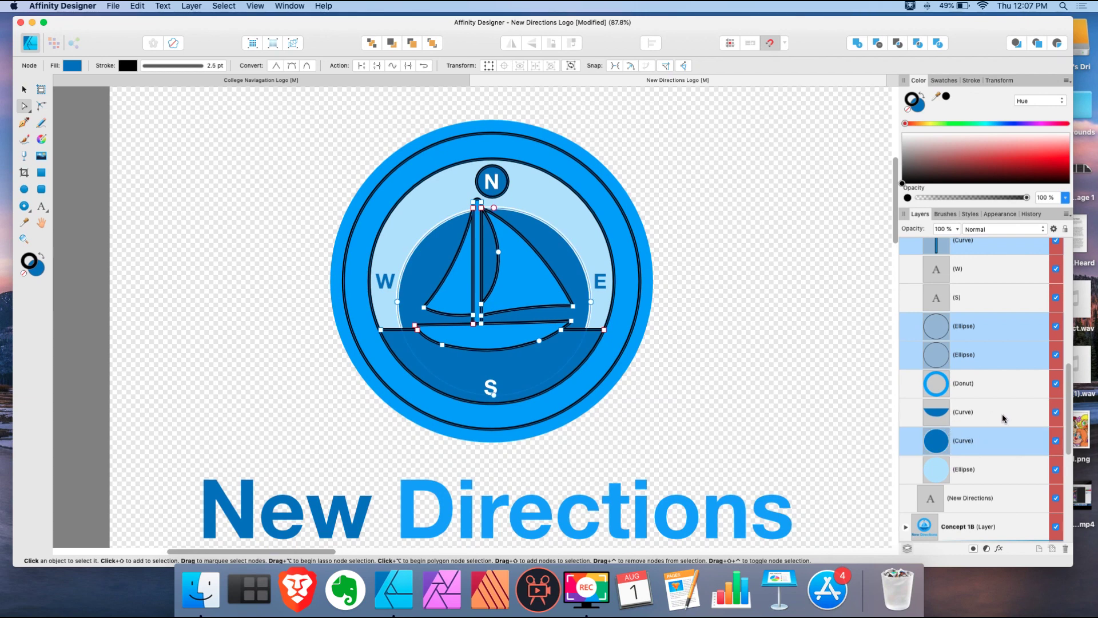
# Step: Paste the copied outline shapes into the Strokes layer, then begin a new selection with the ellipse
pyautogui.scroll(-2, 1003, 418)
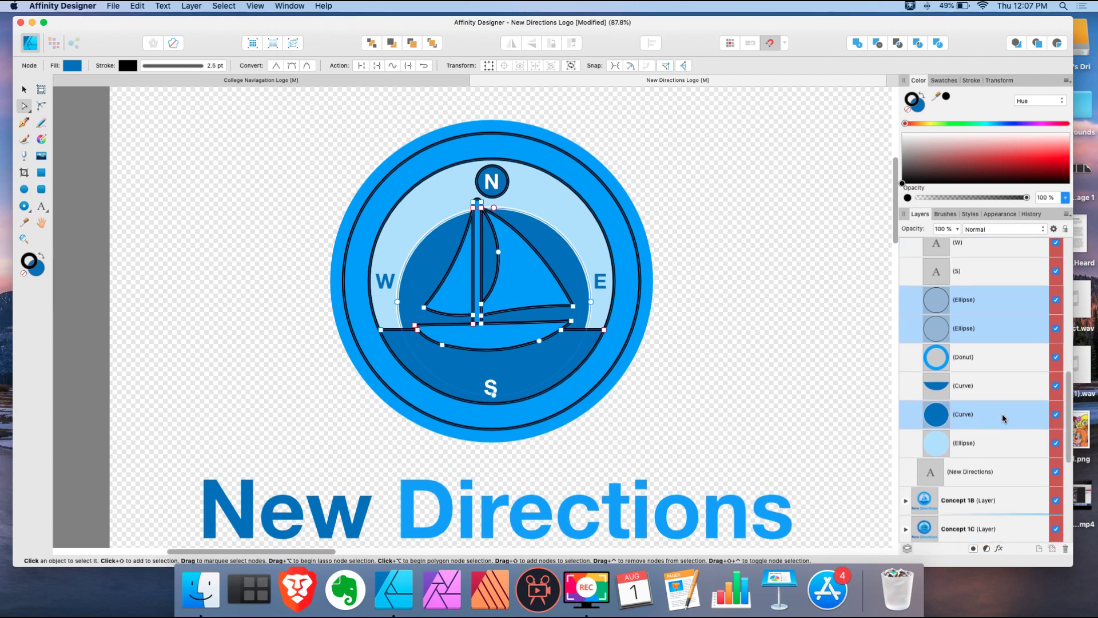
pyautogui.scroll(5, 1002, 418)
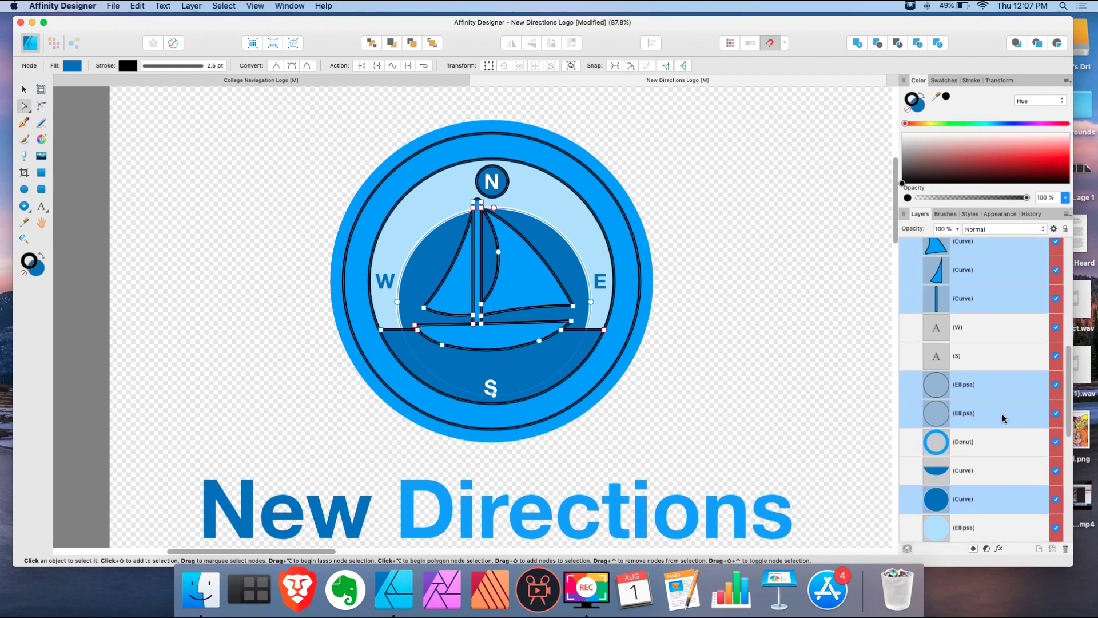
pyautogui.scroll(10, 1002, 418)
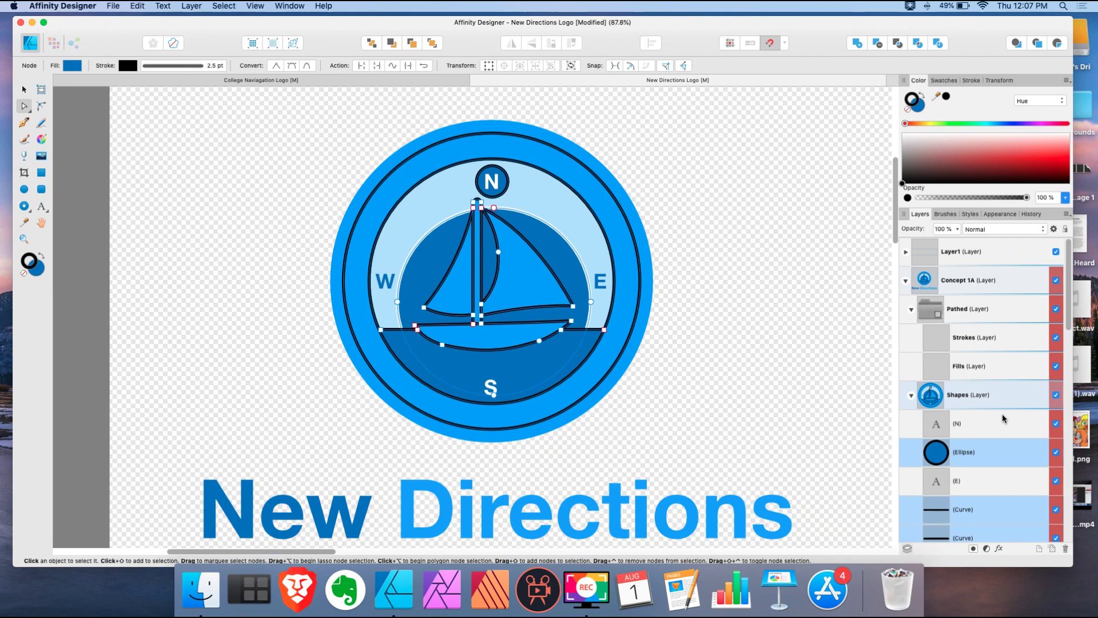
pyautogui.click(974, 337)
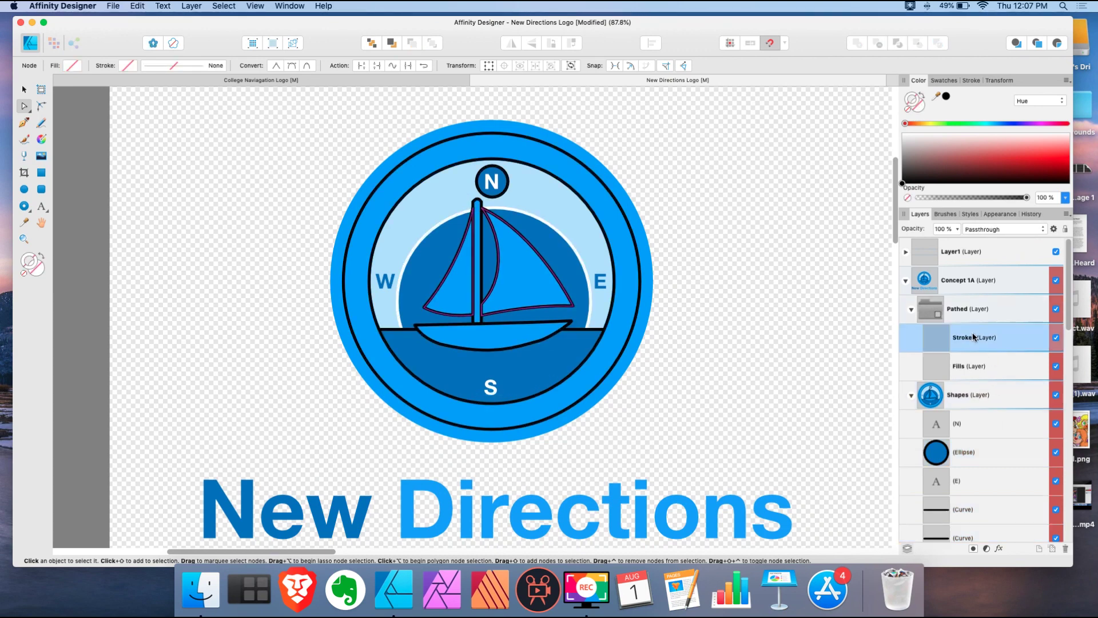
pyautogui.press('super+v')
pyautogui.press('super+d')
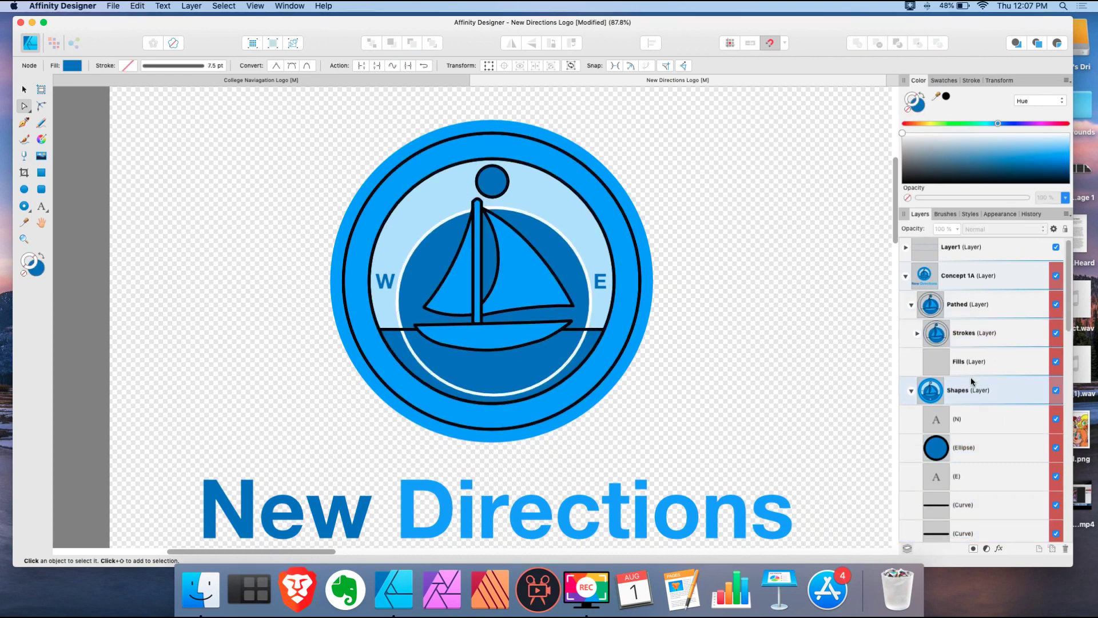
pyautogui.click(965, 450)
# Step: Add the three boat curves and the mast curve to the selection
pyautogui.scroll(-5, 970, 434)
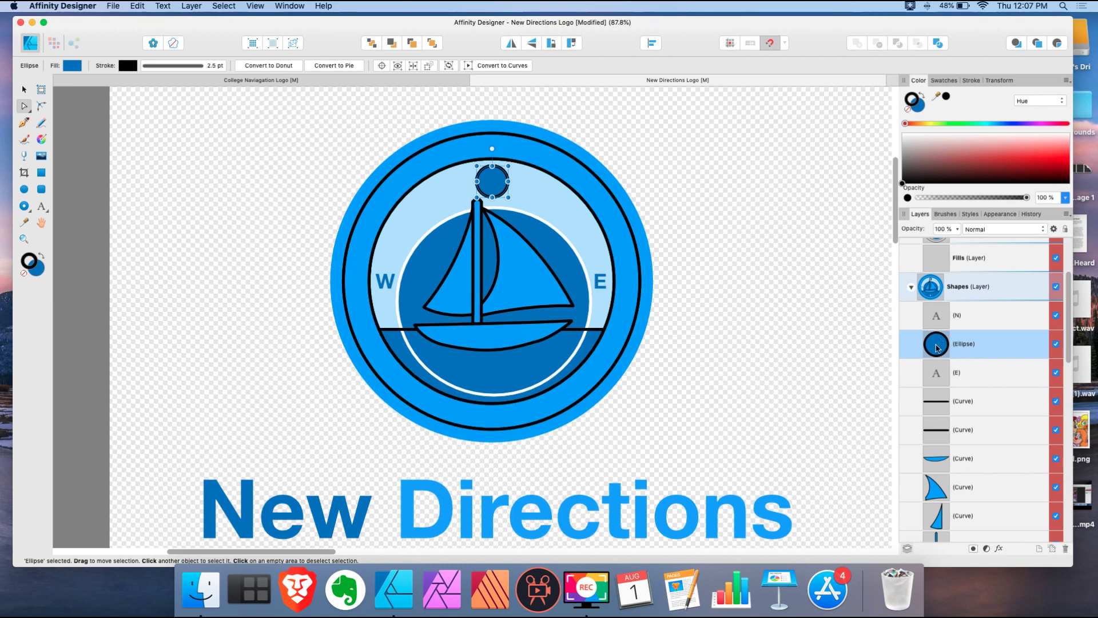
pyautogui.keyDown('super'); pyautogui.click(965, 465); pyautogui.keyUp('super')
pyautogui.keyDown('super'); pyautogui.click(967, 487); pyautogui.keyUp('super')
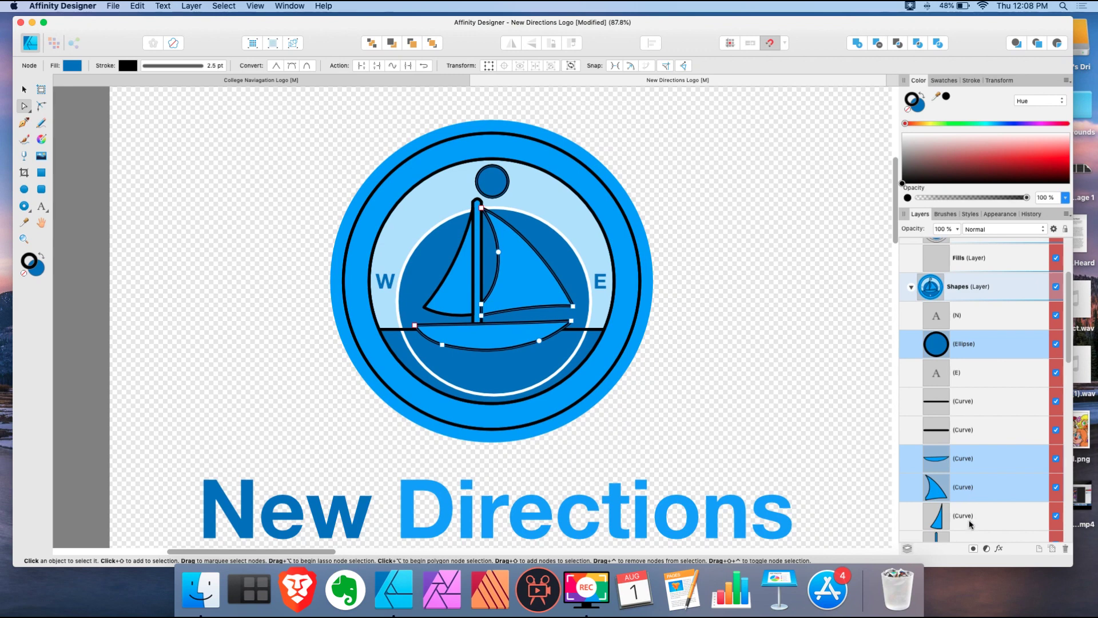
pyautogui.keyDown('super'); pyautogui.click(971, 523); pyautogui.keyUp('super')
pyautogui.scroll(-2, 974, 504)
pyautogui.keyDown('super'); pyautogui.click(969, 501); pyautogui.keyUp('super')
# Step: Add the Donut ring, both water curves and the pale background ellipse, targeting the Fills layer
pyautogui.scroll(-6, 973, 481)
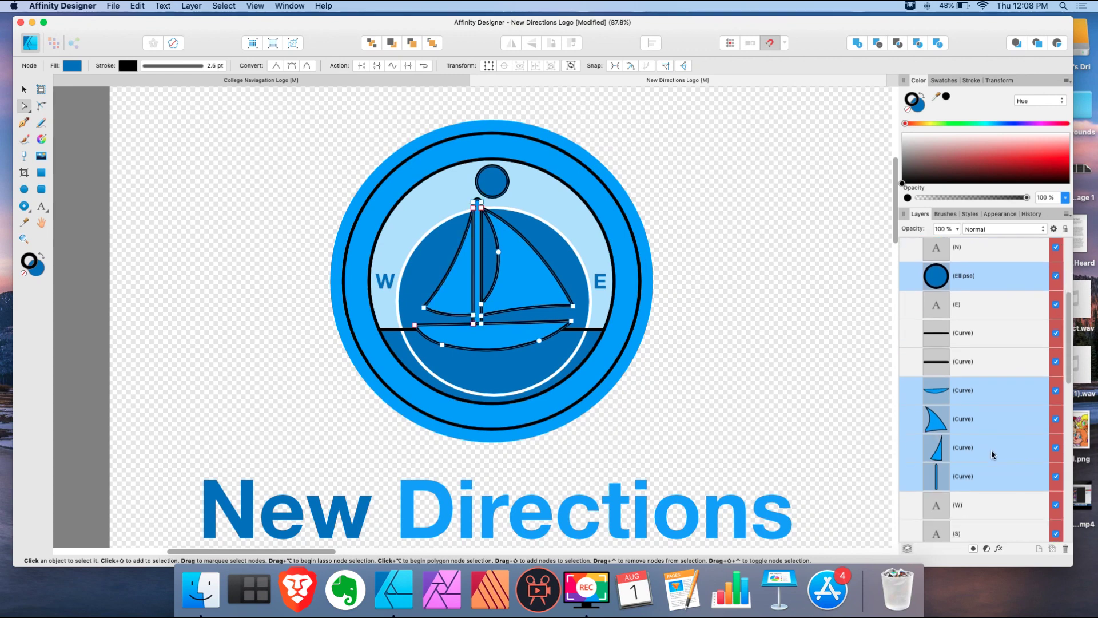
pyautogui.keyDown('super'); pyautogui.click(976, 463); pyautogui.keyUp('super')
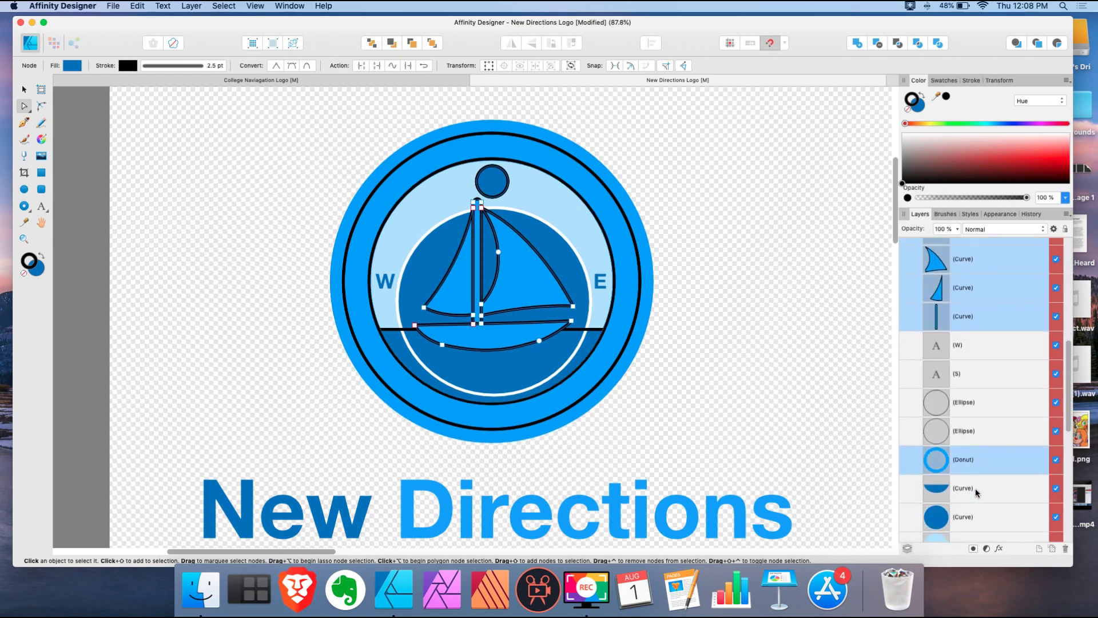
pyautogui.keyDown('super'); pyautogui.click(978, 492); pyautogui.keyUp('super')
pyautogui.keyDown('super'); pyautogui.click(979, 518); pyautogui.keyUp('super')
pyautogui.scroll(-2, 980, 497)
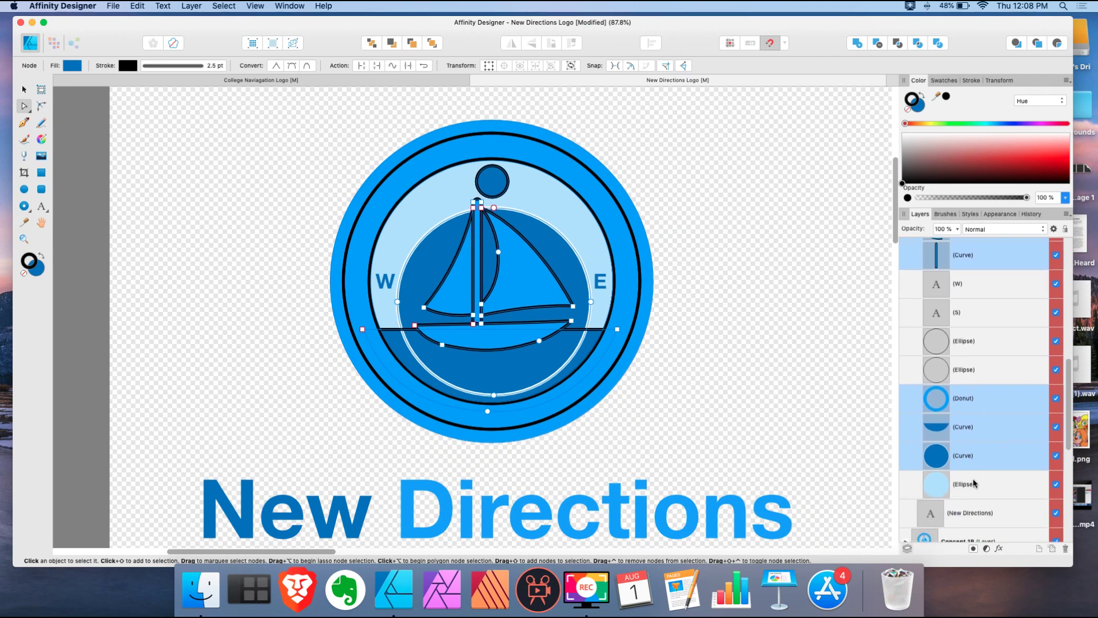
pyautogui.keyDown('super'); pyautogui.click(974, 482); pyautogui.keyUp('super')
pyautogui.scroll(8, 981, 432)
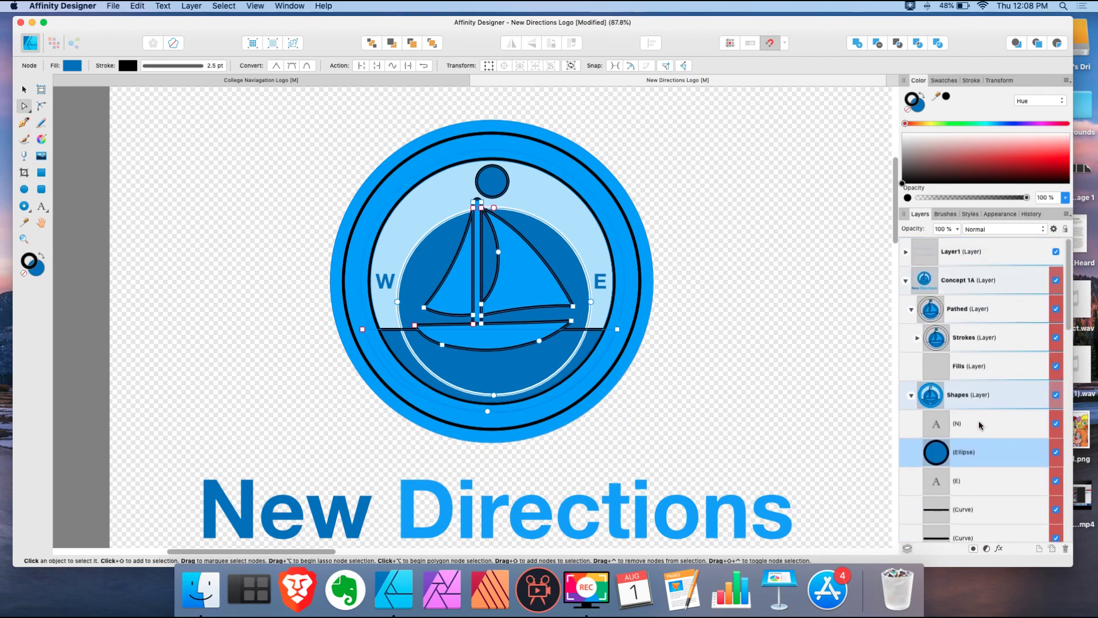
pyautogui.click(967, 365)
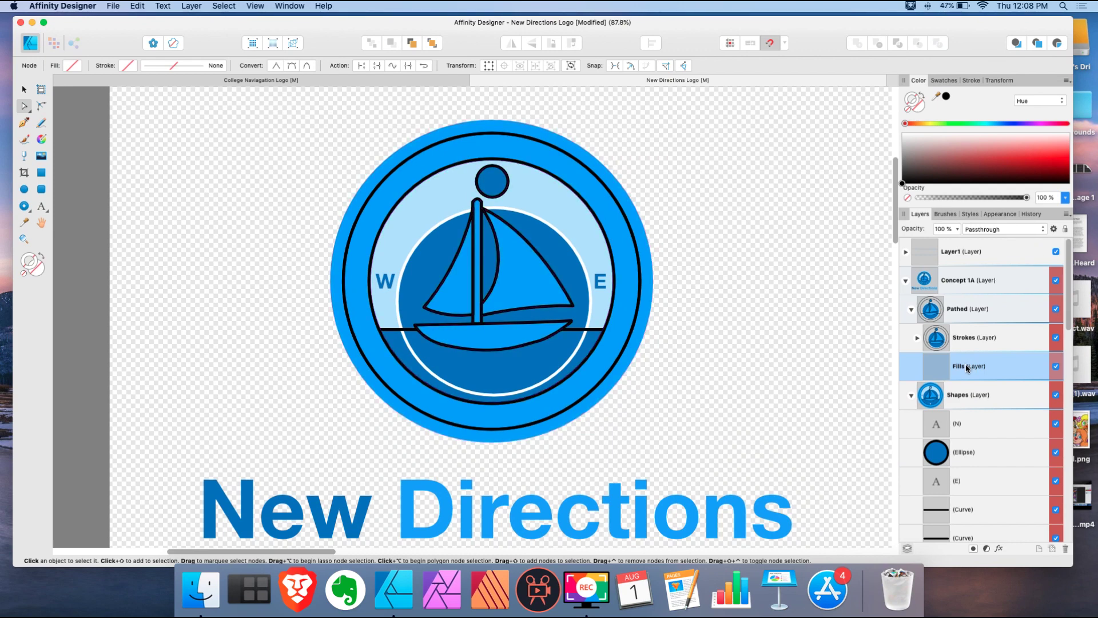
# Step: Paste the filled shapes into Fills, then add copies of the N, E, W and S letters there
pyautogui.press('super+v')
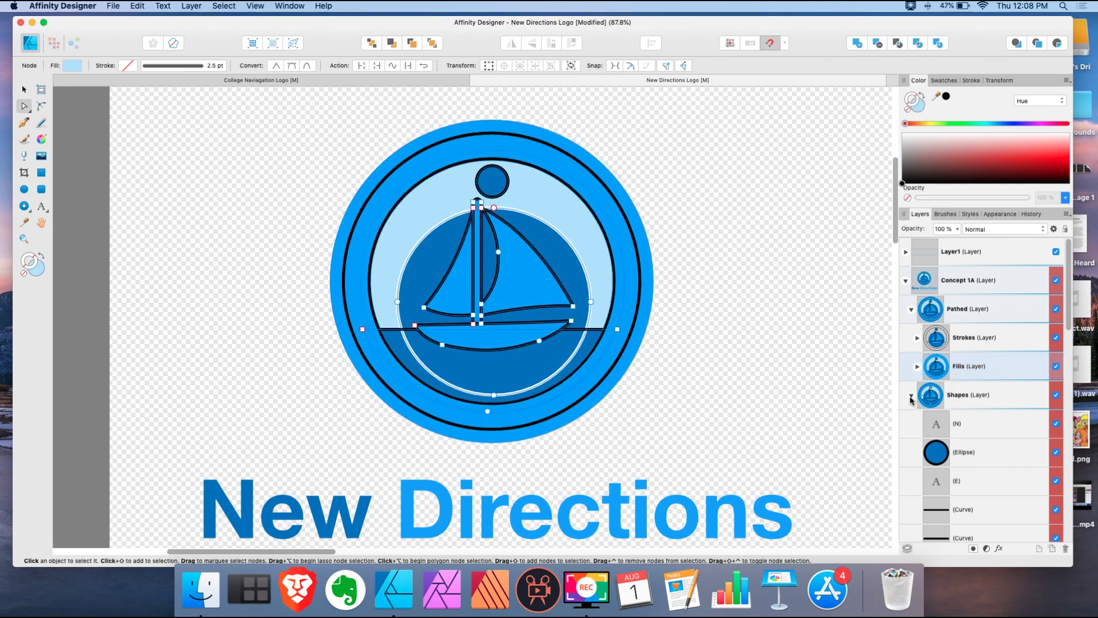
pyautogui.click(975, 428)
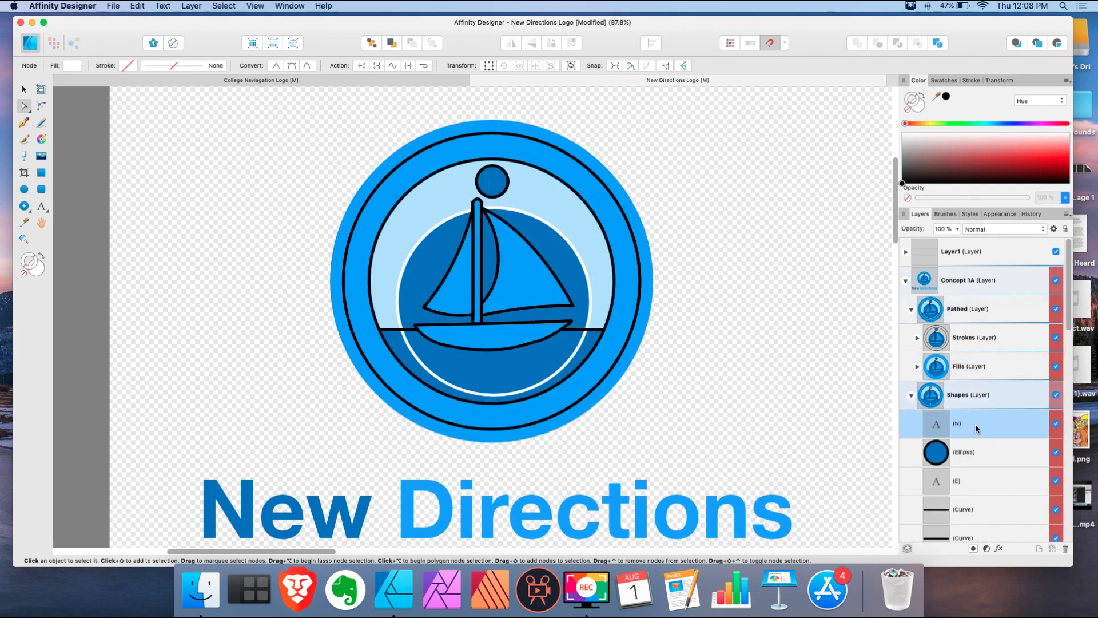
pyautogui.keyDown('super'); pyautogui.click(971, 484); pyautogui.keyUp('super')
pyautogui.scroll(-6, 971, 484)
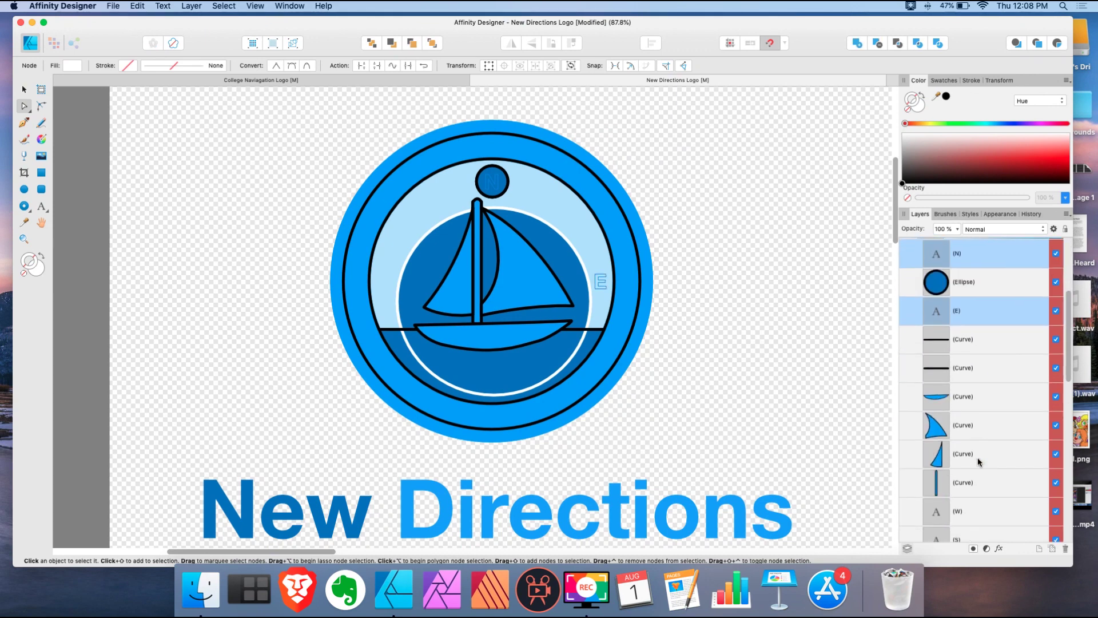
pyautogui.keyDown('super'); pyautogui.click(966, 504); pyautogui.keyUp('super')
pyautogui.keyDown('super'); pyautogui.click(971, 529); pyautogui.keyUp('super')
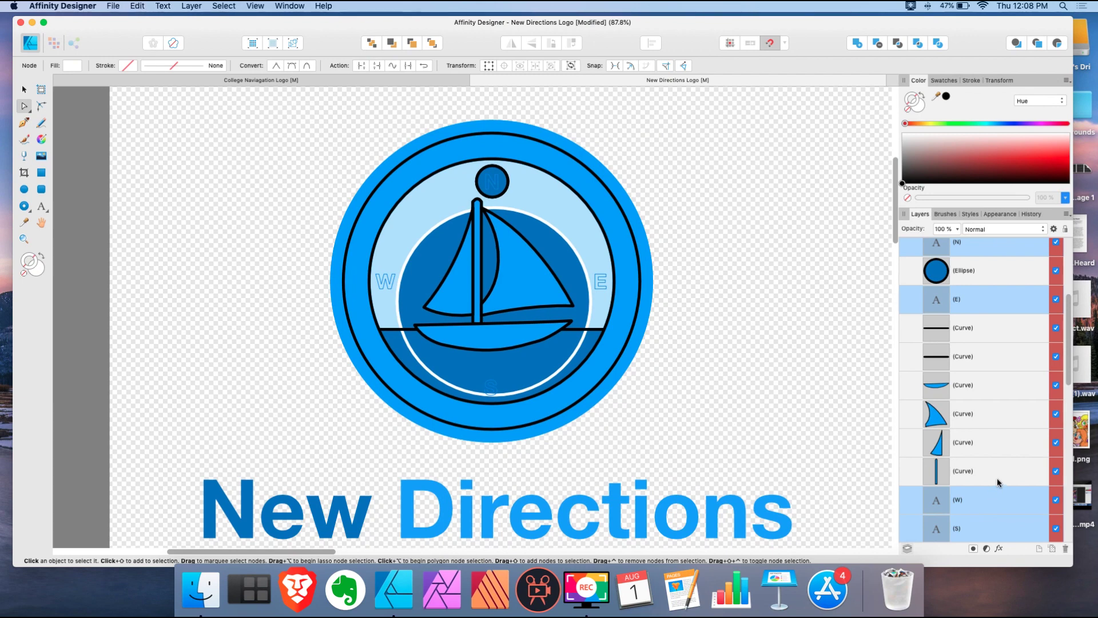
pyautogui.scroll(4, 998, 482)
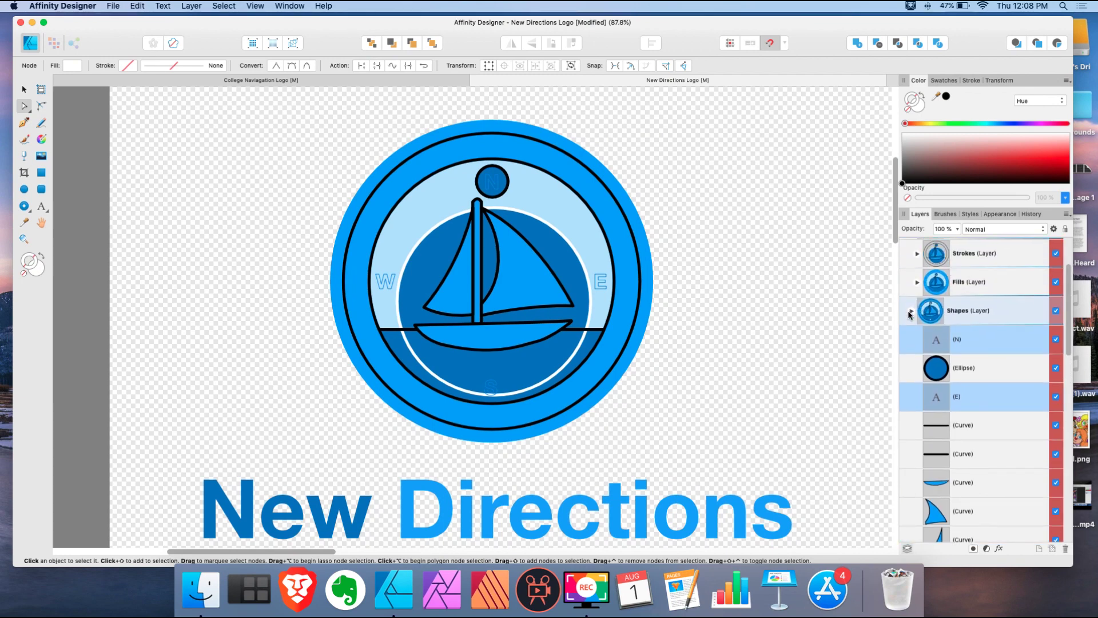
pyautogui.click(910, 314)
pyautogui.click(974, 286)
pyautogui.scroll(2, 974, 322)
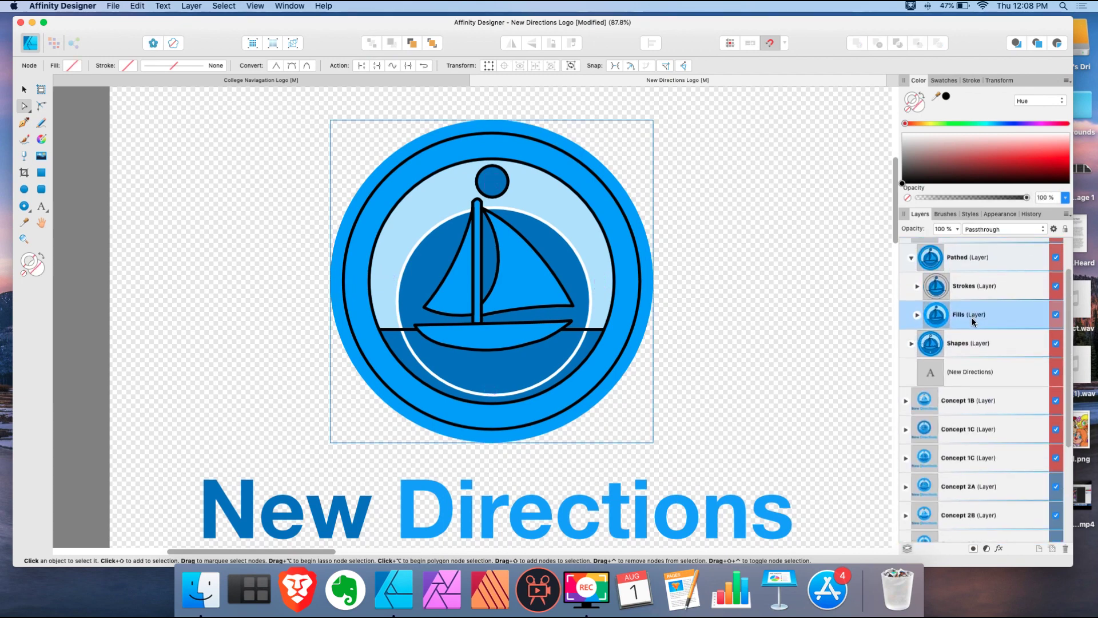
pyautogui.press('super+a')
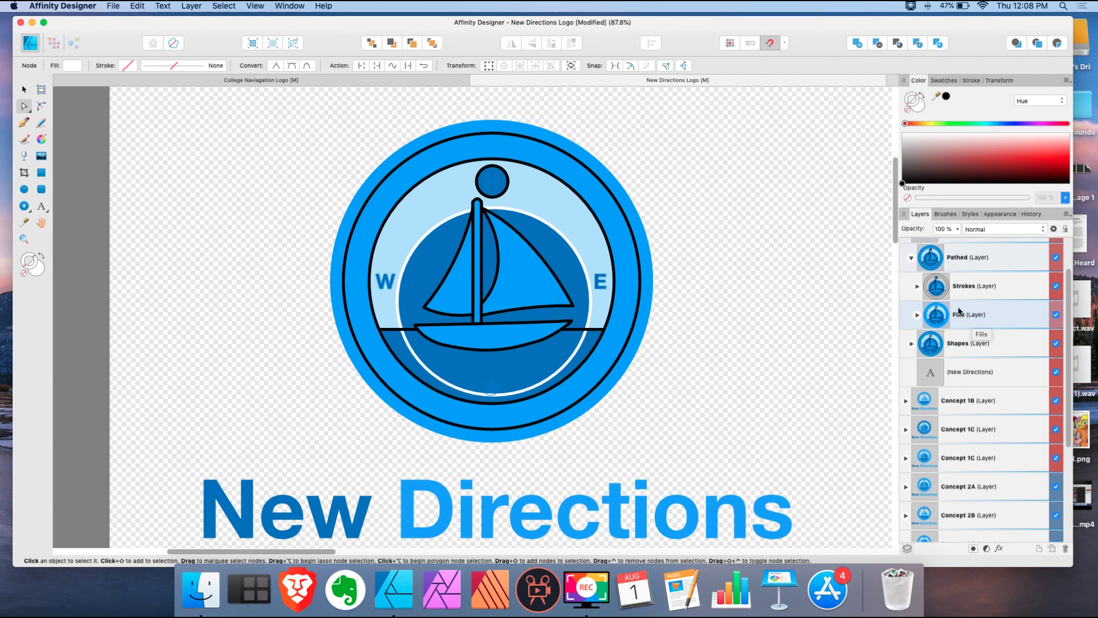
pyautogui.click(869, 279)
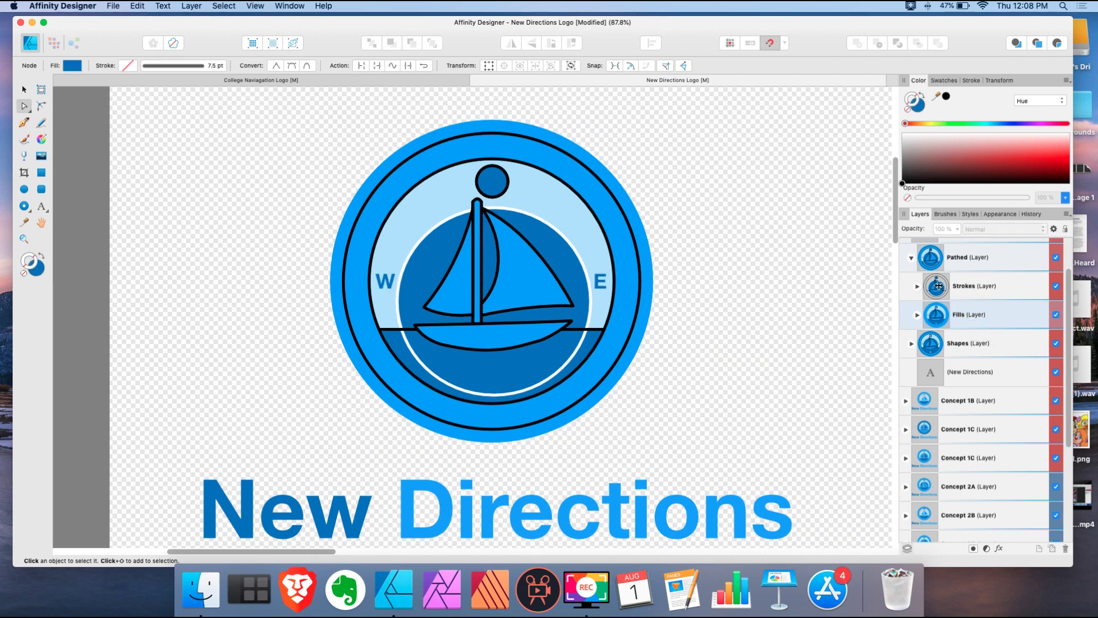
# Step: Swap the Strokes layer's fill and stroke colours so the N and S letters reappear
pyautogui.click(988, 285)
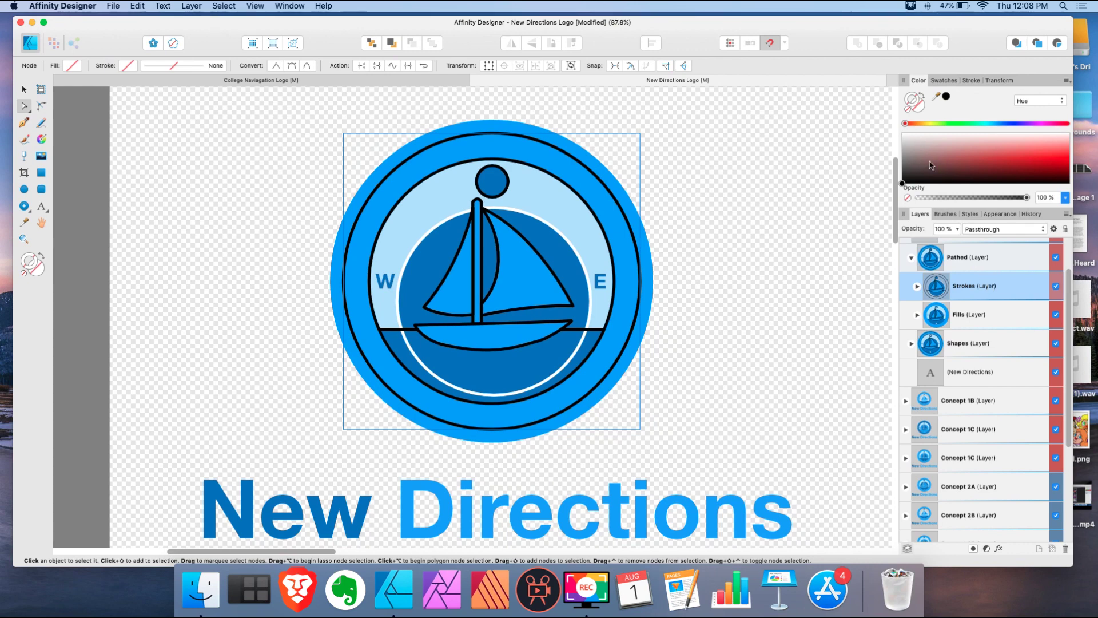
pyautogui.click(912, 111)
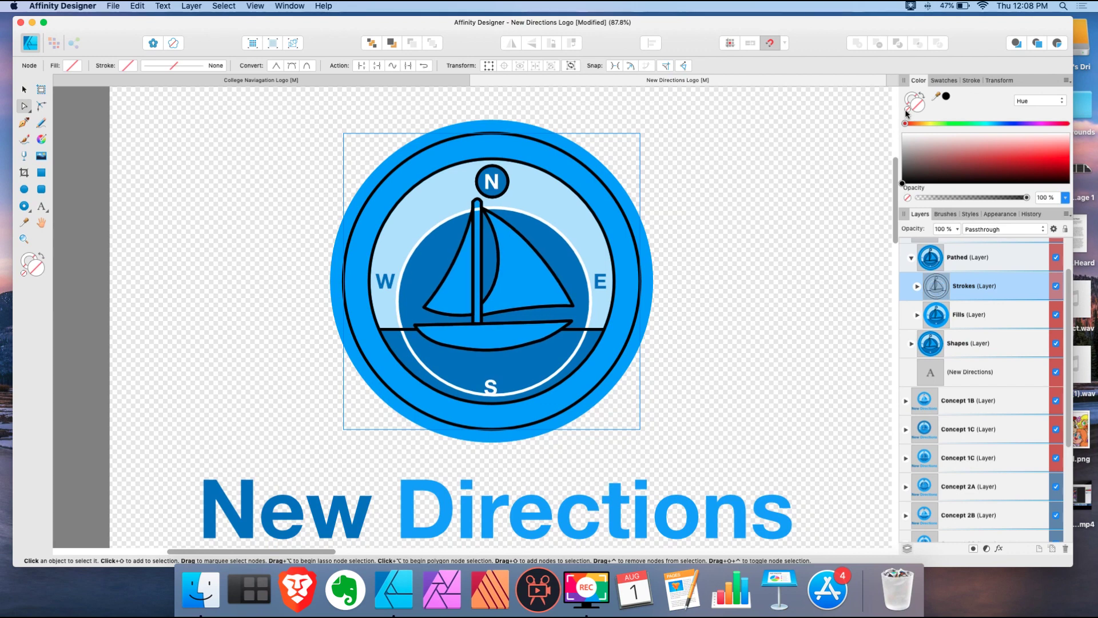
pyautogui.click(969, 317)
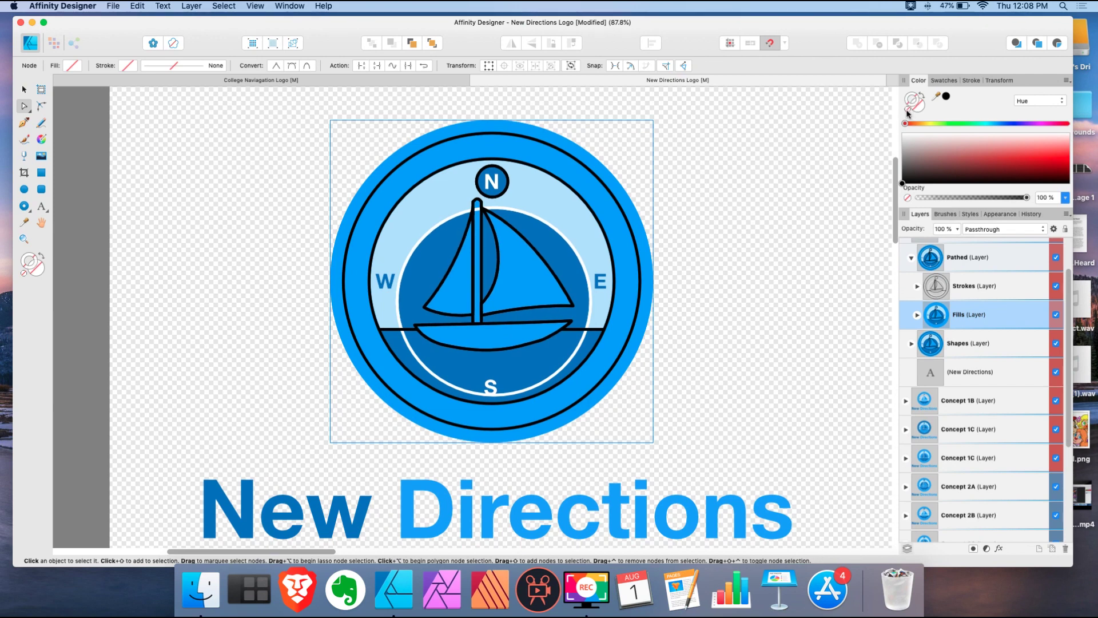
pyautogui.click(751, 270)
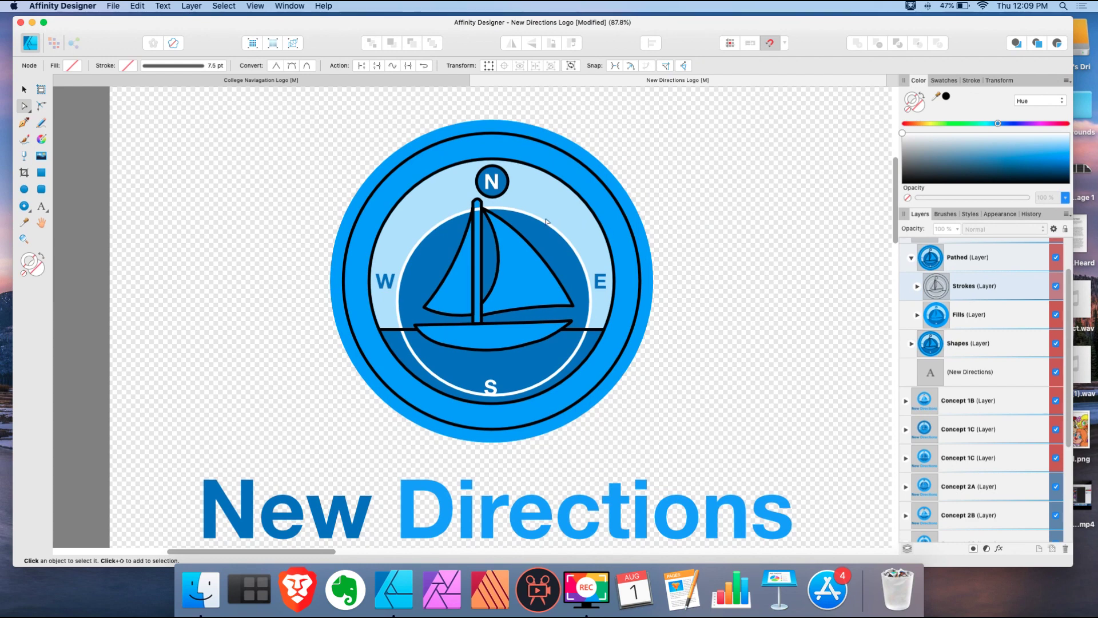
# Step: Add nodes to the inner white circle at the mast top and waterlines, then split it at the mast top
pyautogui.scroll(1, 472, 215)
pyautogui.scroll(6, 486, 222)
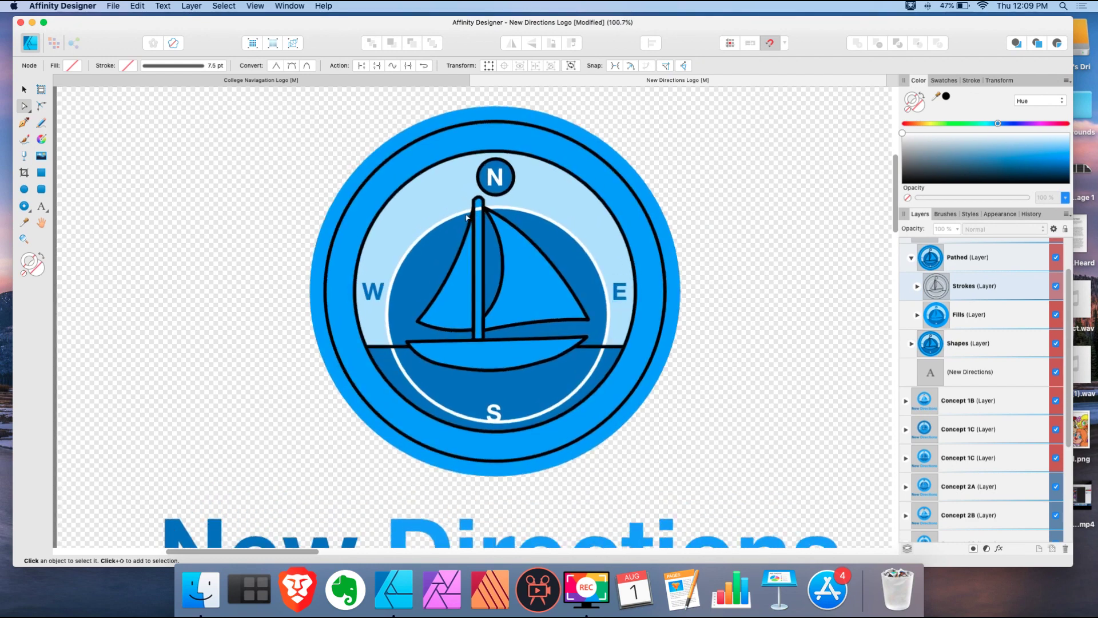
pyautogui.click(464, 211)
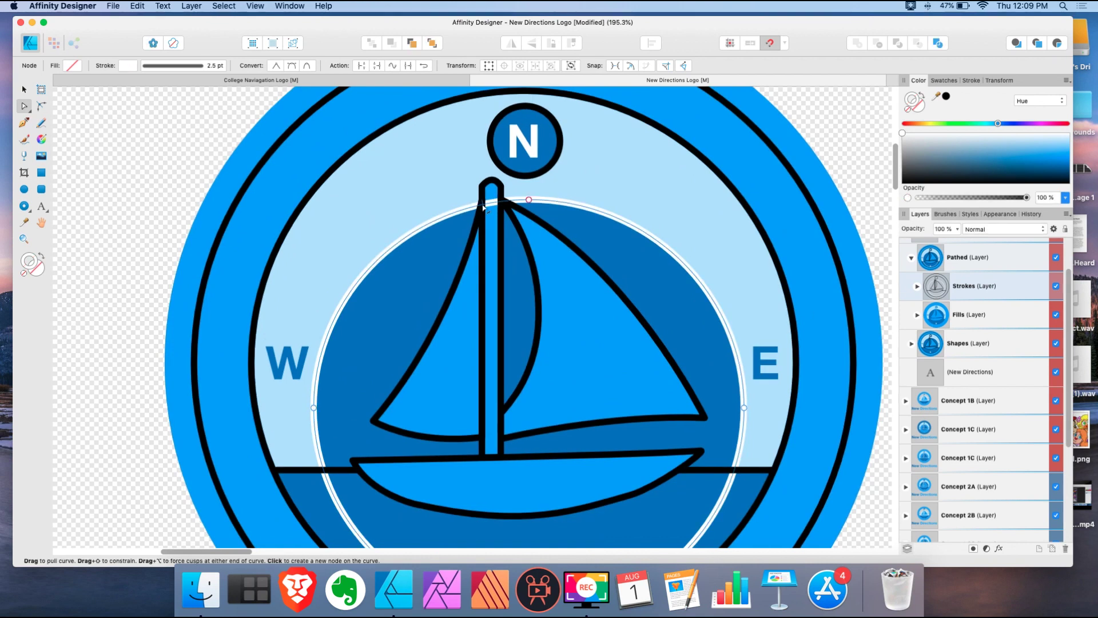
pyautogui.click(481, 206)
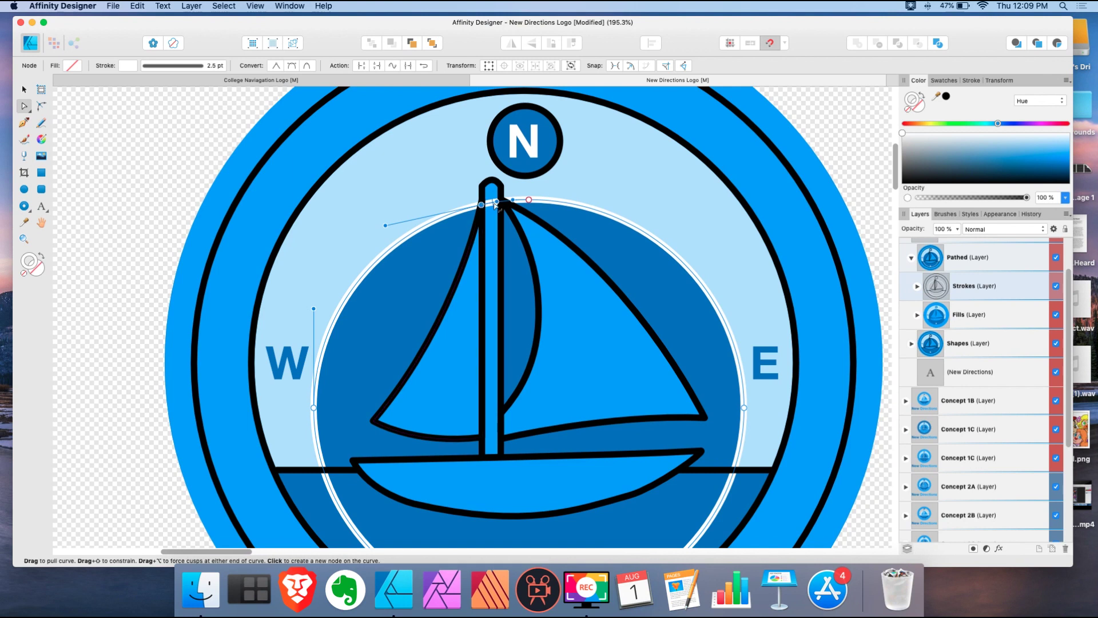
pyautogui.click(501, 202)
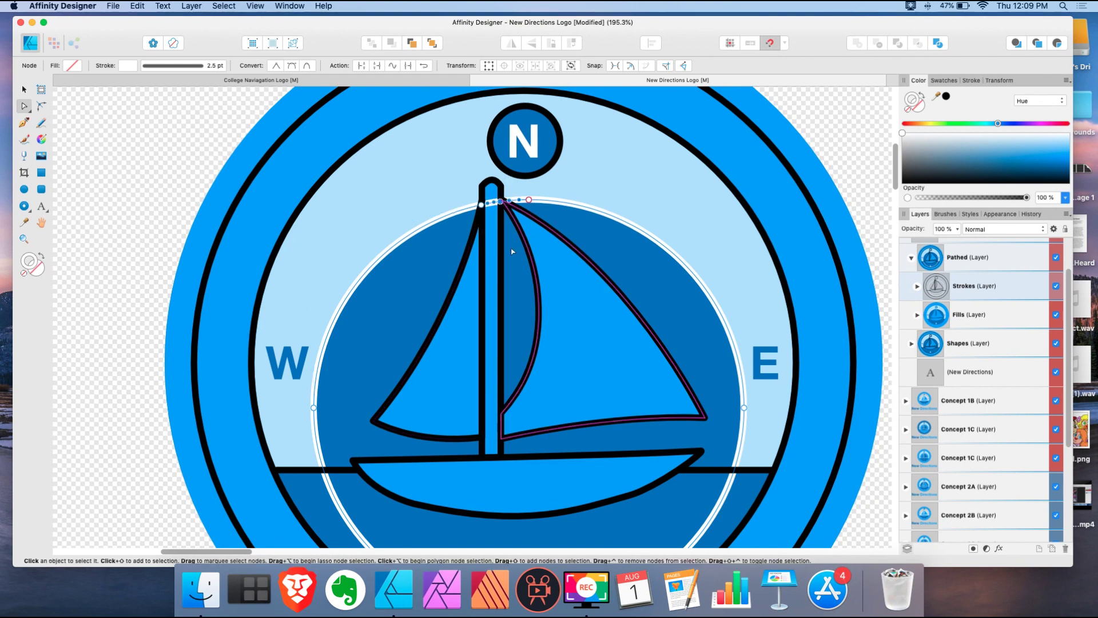
pyautogui.click(323, 469)
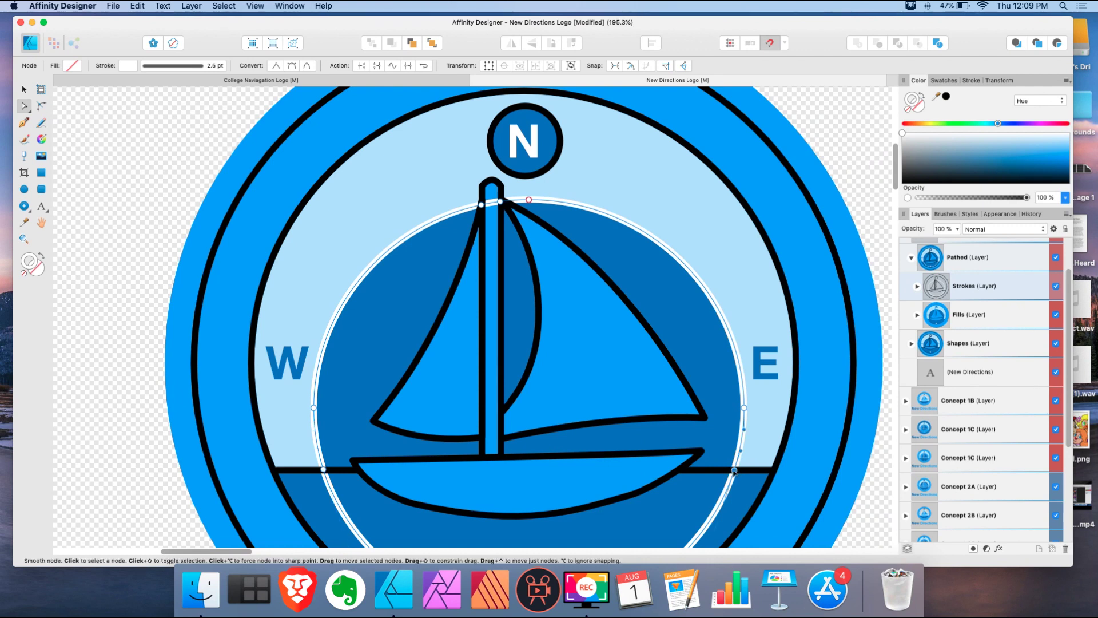
pyautogui.click(734, 470)
pyautogui.moveTo(474, 186); pyautogui.dragTo(537, 214)
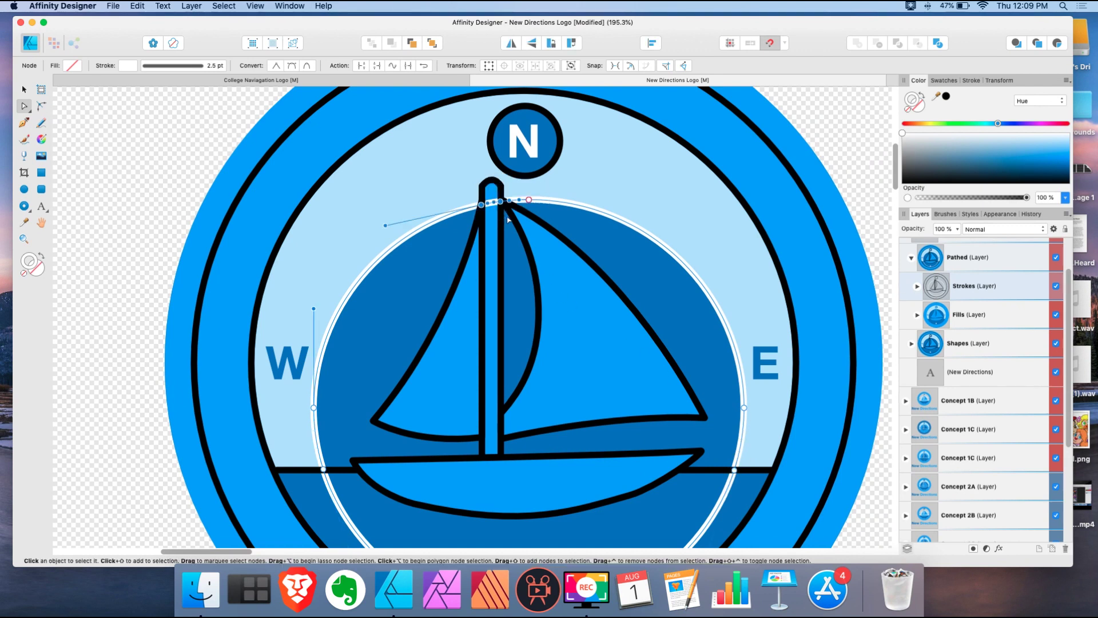
pyautogui.click(361, 66)
pyautogui.press('Escape')
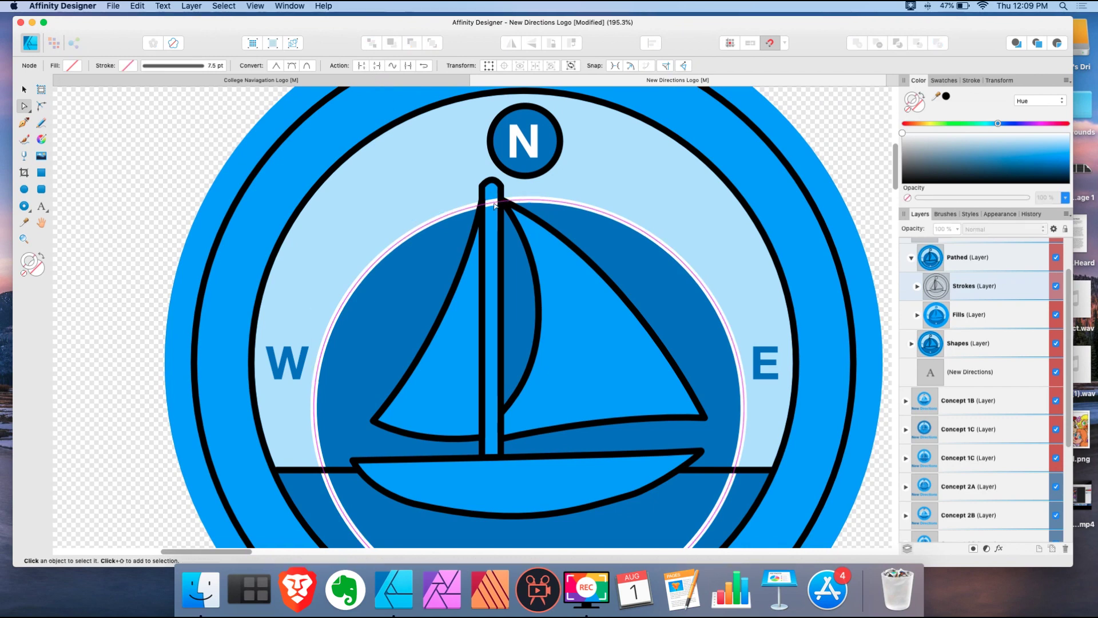
pyautogui.click(496, 206)
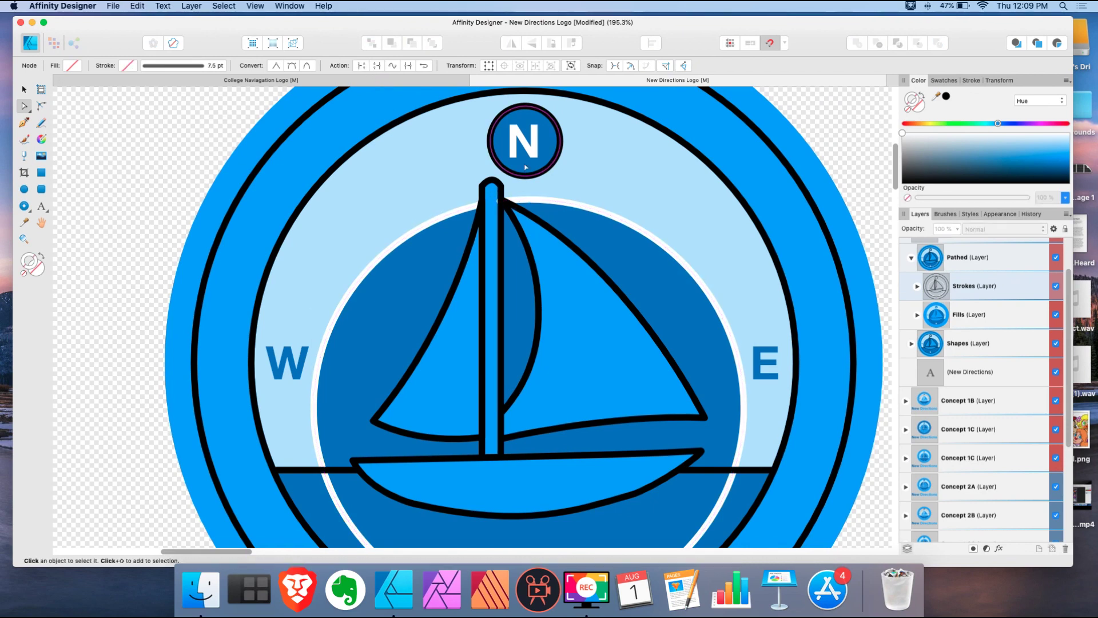
# Step: Reselect the split circle path and undo an accidental node move
pyautogui.scroll(3, 514, 201)
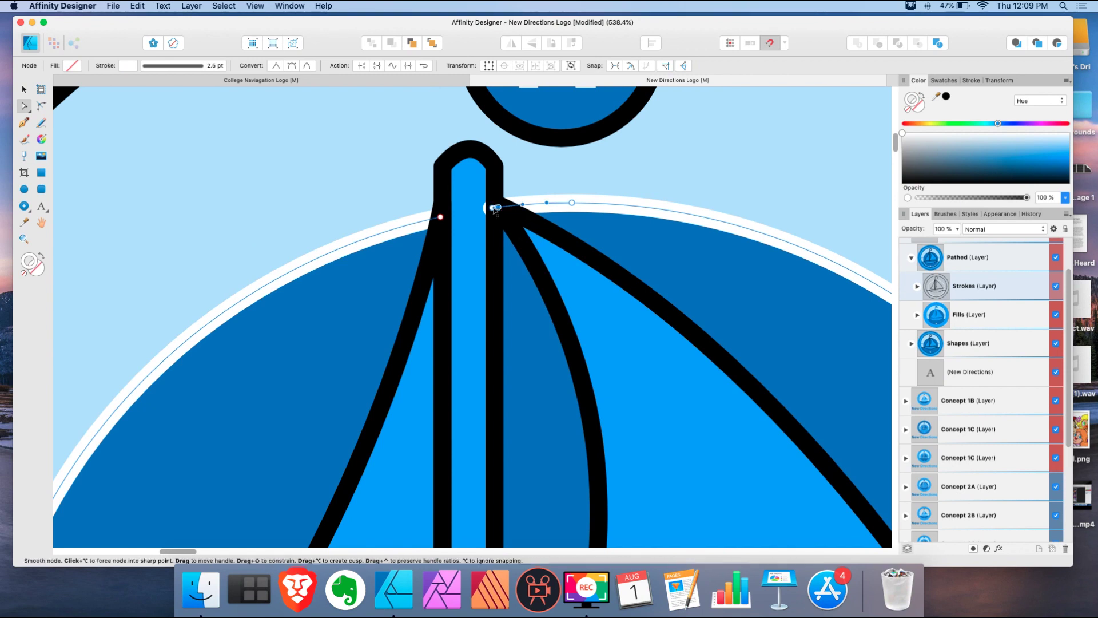
pyautogui.scroll(4, 492, 209)
pyautogui.click(492, 210)
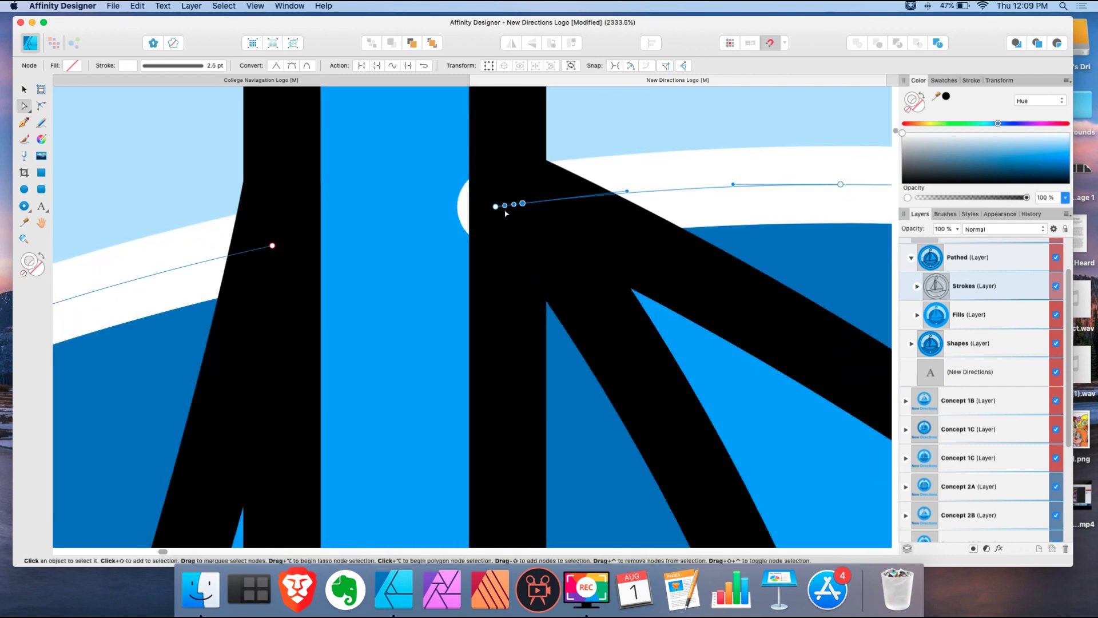
pyautogui.press('super+z')
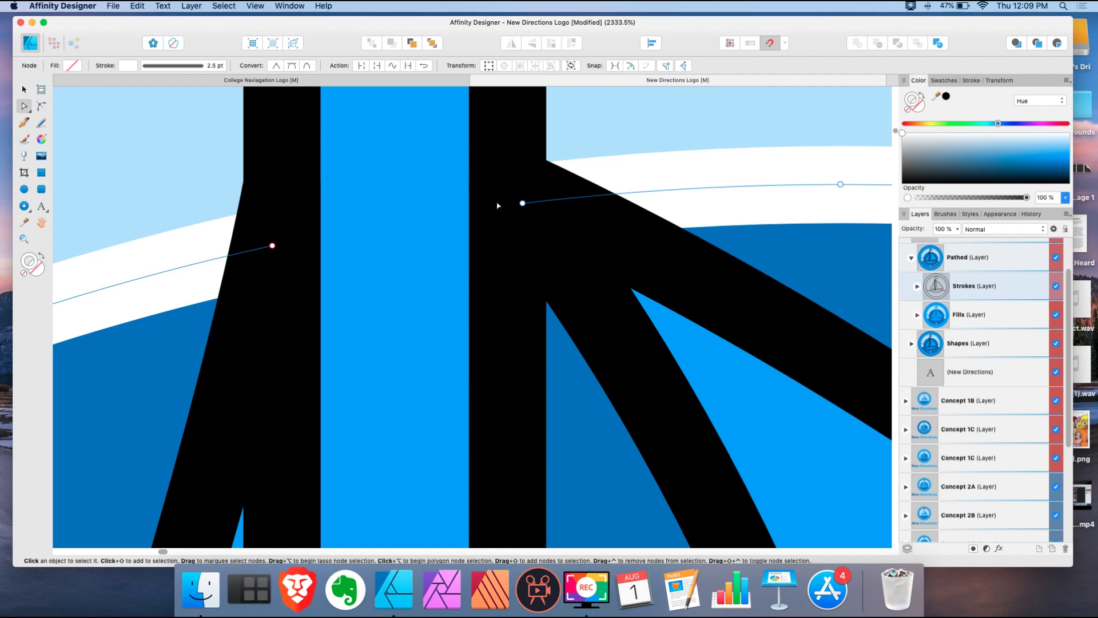
pyautogui.scroll(-6, 373, 221)
pyautogui.scroll(-3, 373, 220)
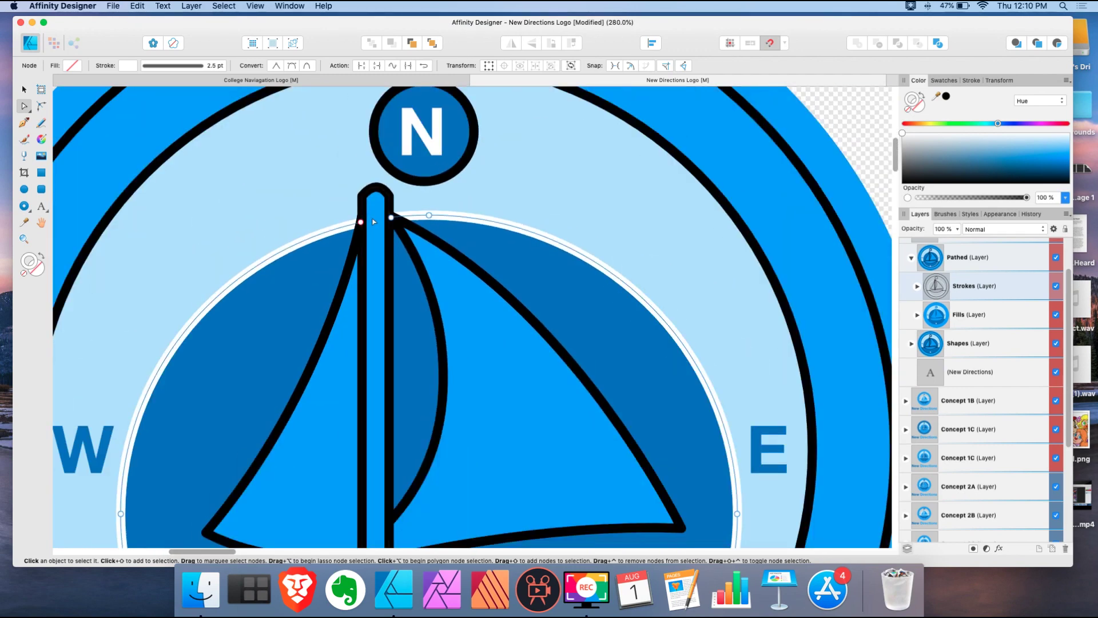
pyautogui.scroll(-1, 373, 221)
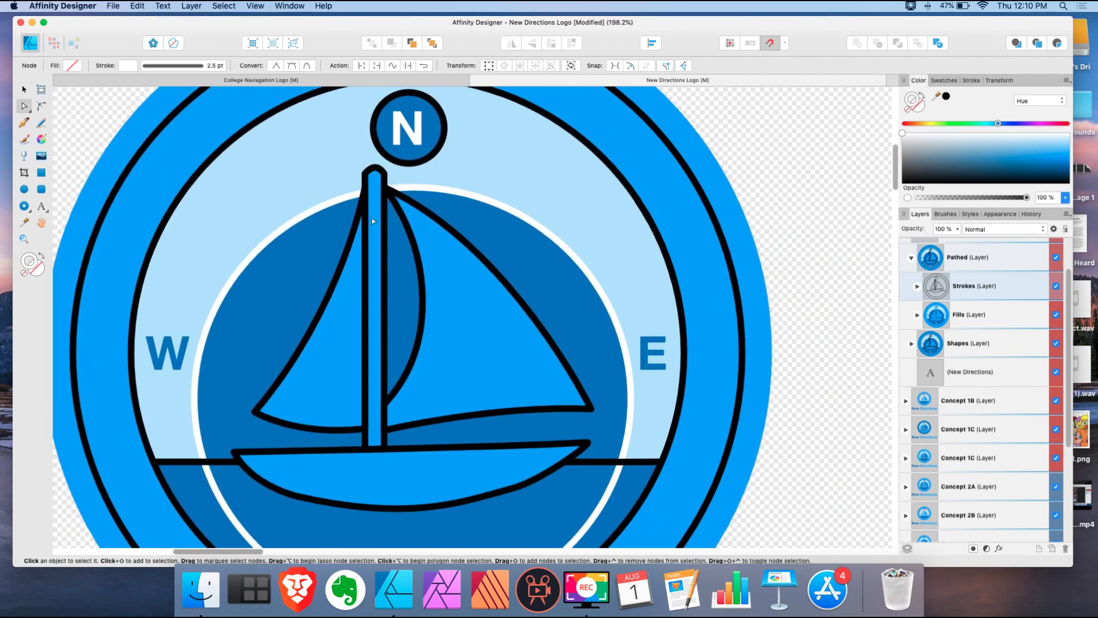
pyautogui.scroll(-2, 242, 419)
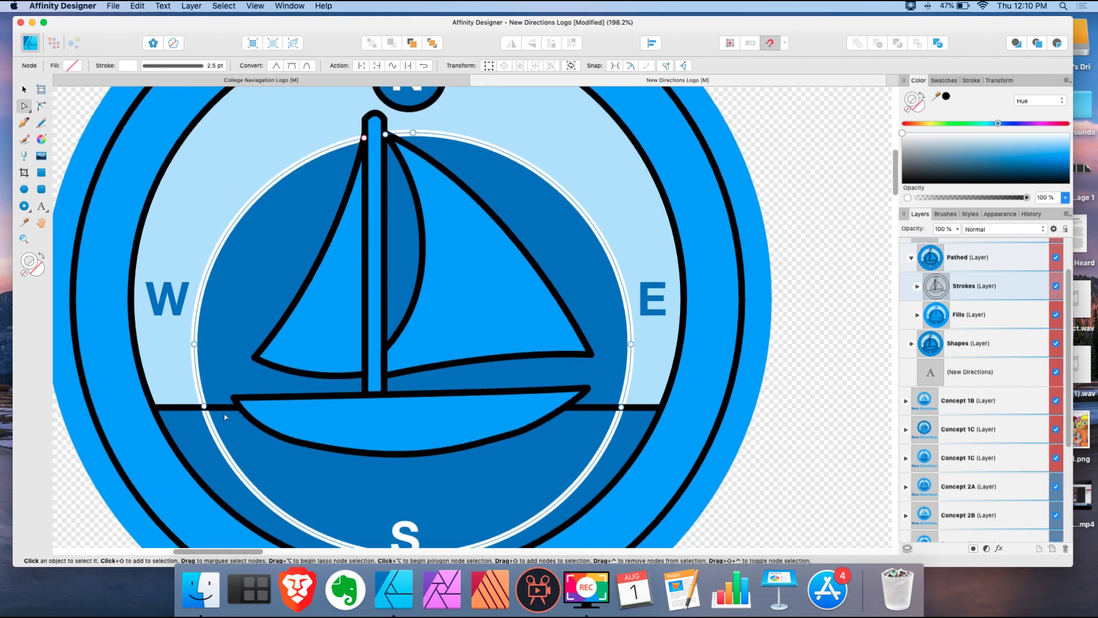
pyautogui.scroll(-2, 421, 252)
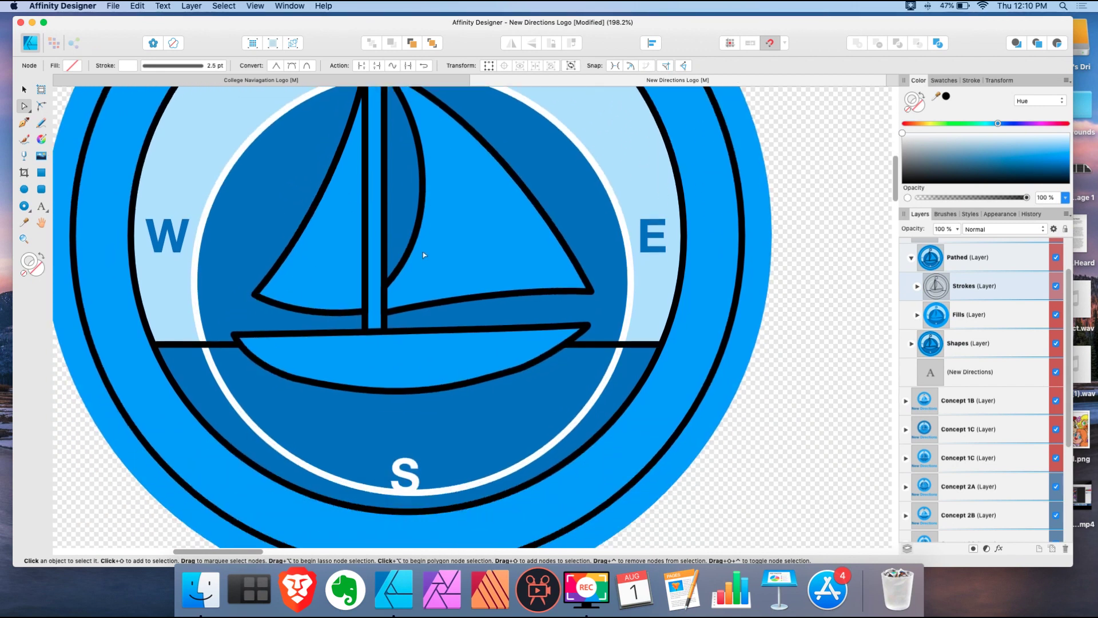
# Step: Select the circle's two waterline nodes, then remove the extra inner circle outline
pyautogui.click(204, 344)
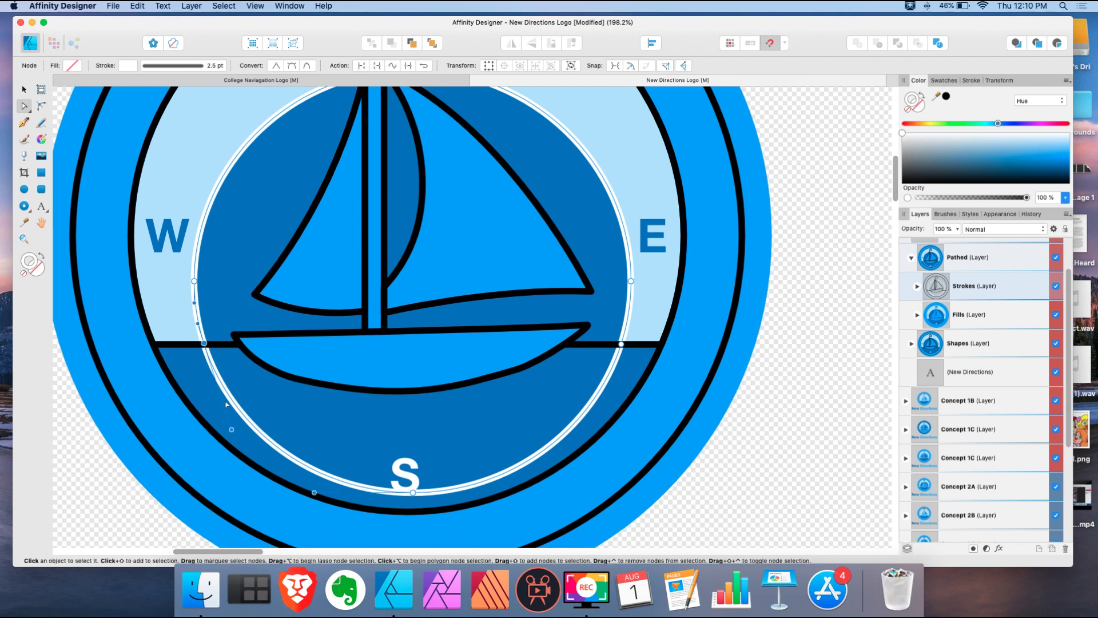
pyautogui.keyDown('shift'); pyautogui.click(621, 344); pyautogui.keyUp('shift')
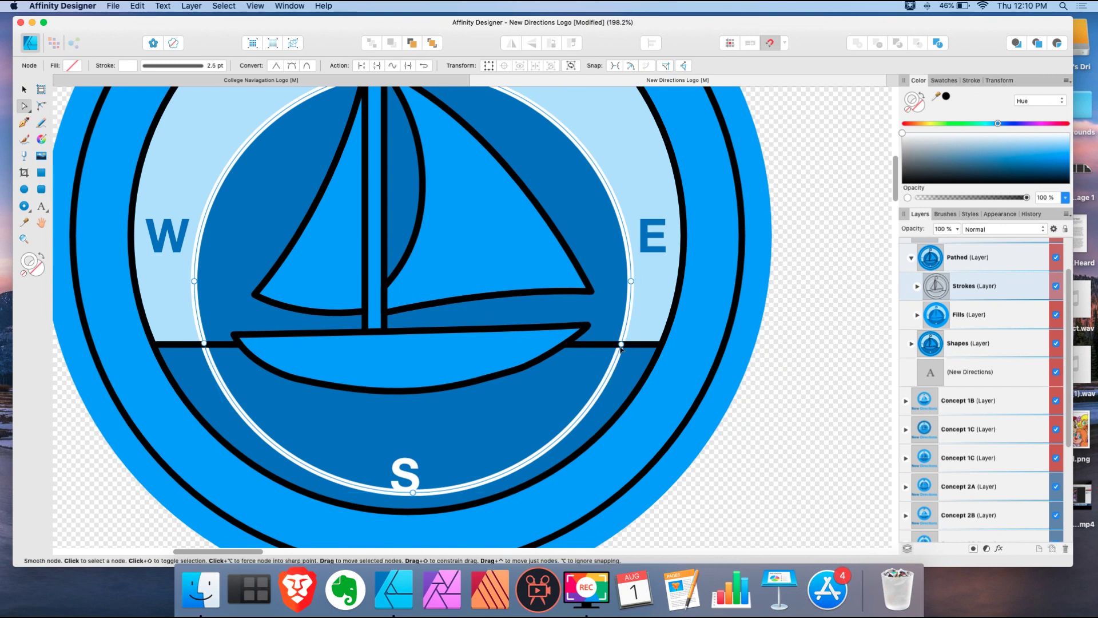
pyautogui.click(621, 344)
pyautogui.keyDown('shift'); pyautogui.click(204, 344); pyautogui.keyUp('shift')
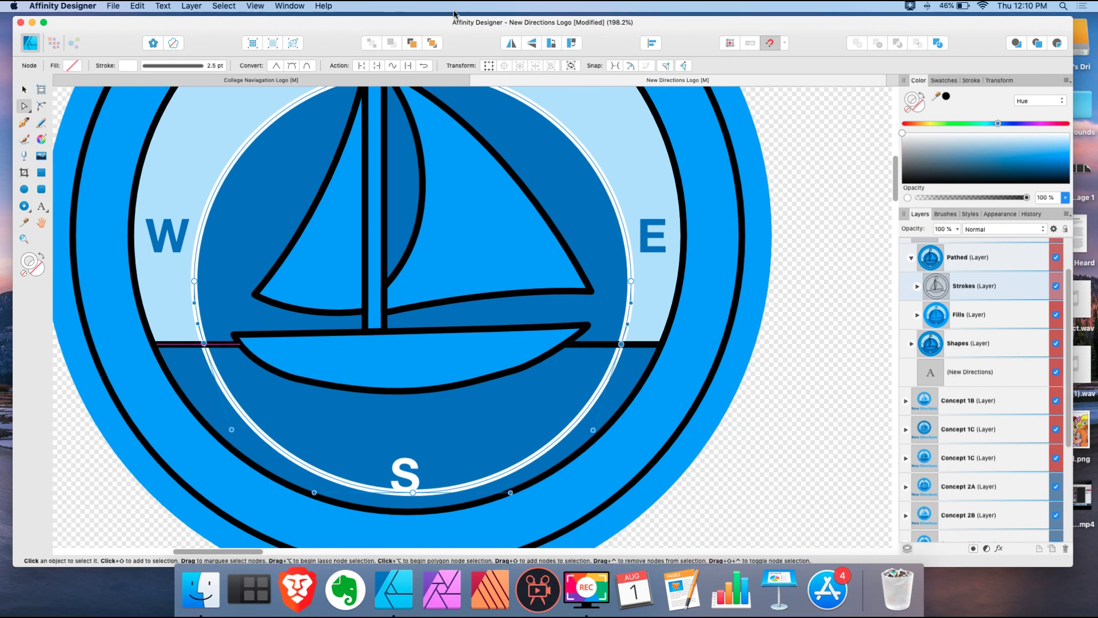
pyautogui.press('super+d')
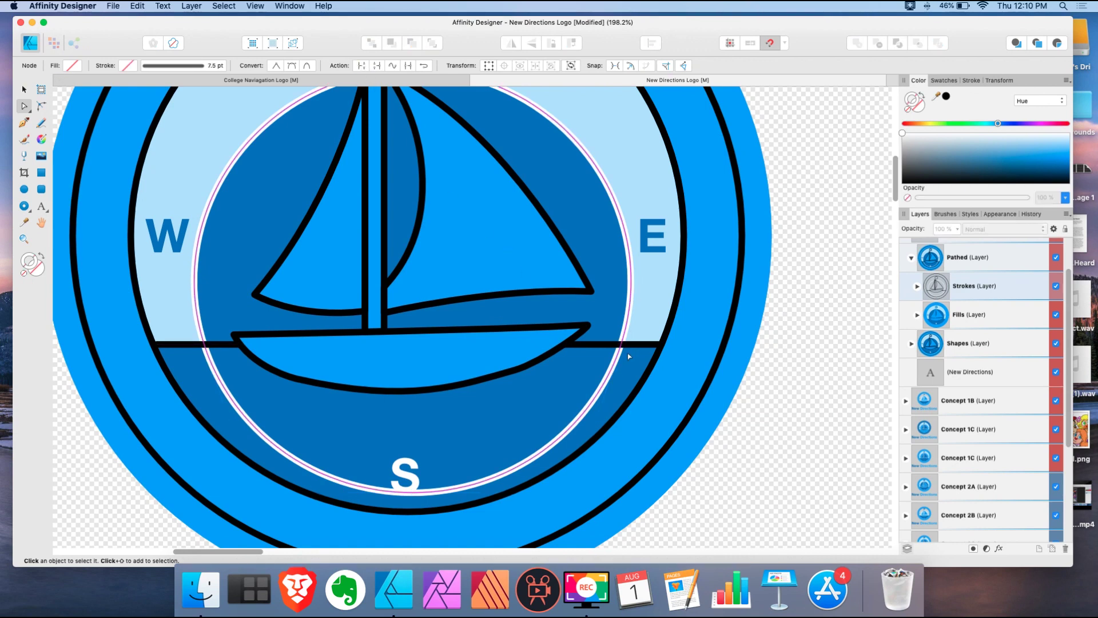
pyautogui.click(628, 355)
pyautogui.press('super+x')
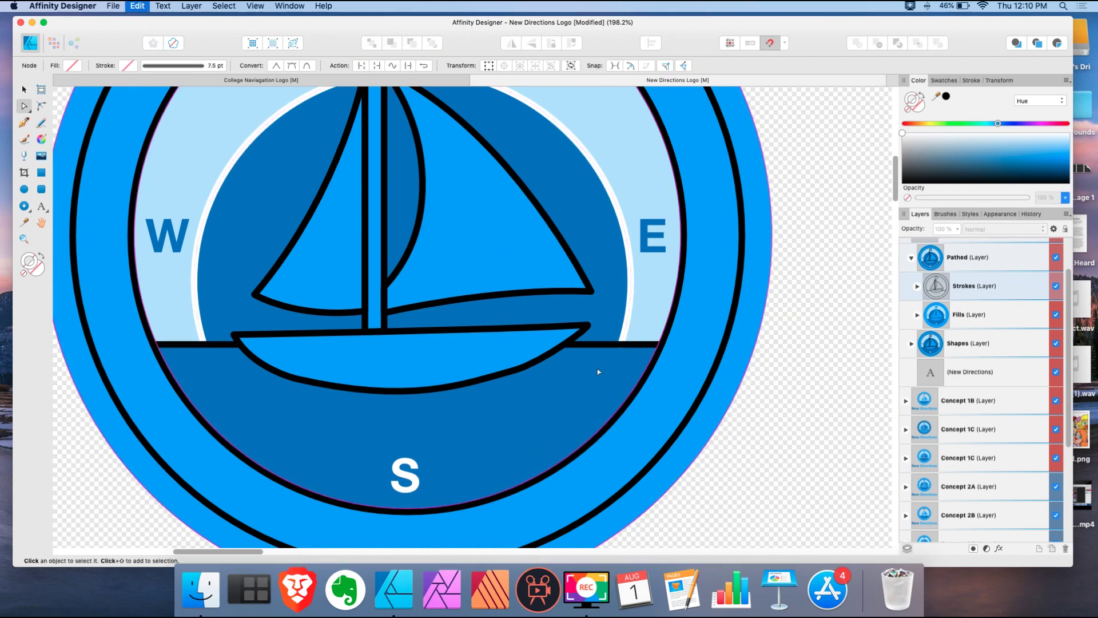
pyautogui.scroll(-5, 572, 343)
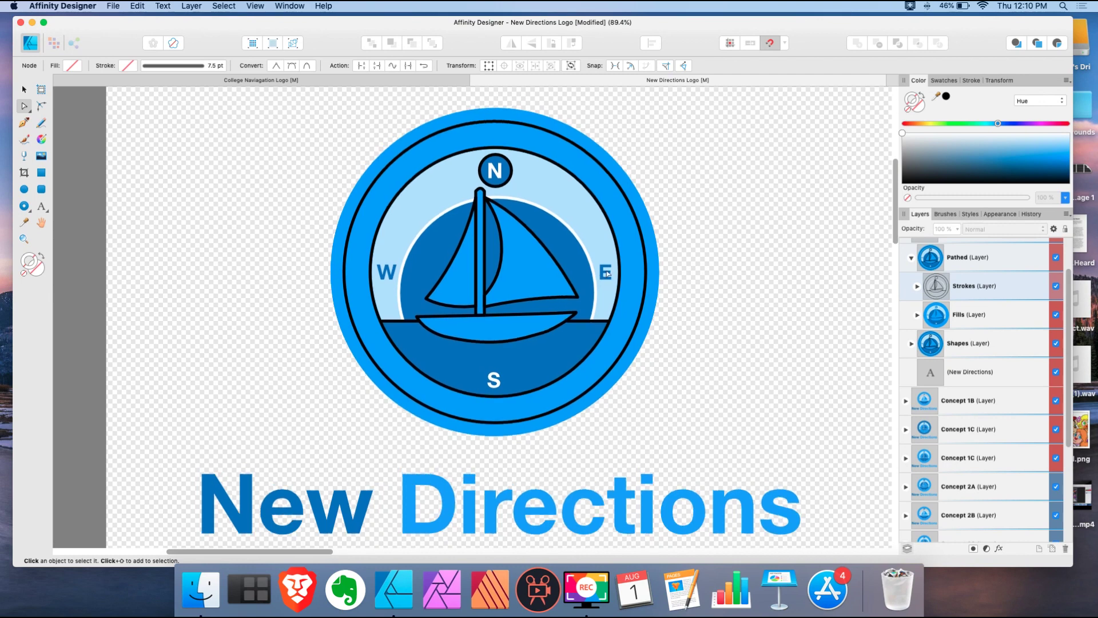
# Step: Set the Strokes layer's blend mode to Erase
pyautogui.scroll(2, 708, 274)
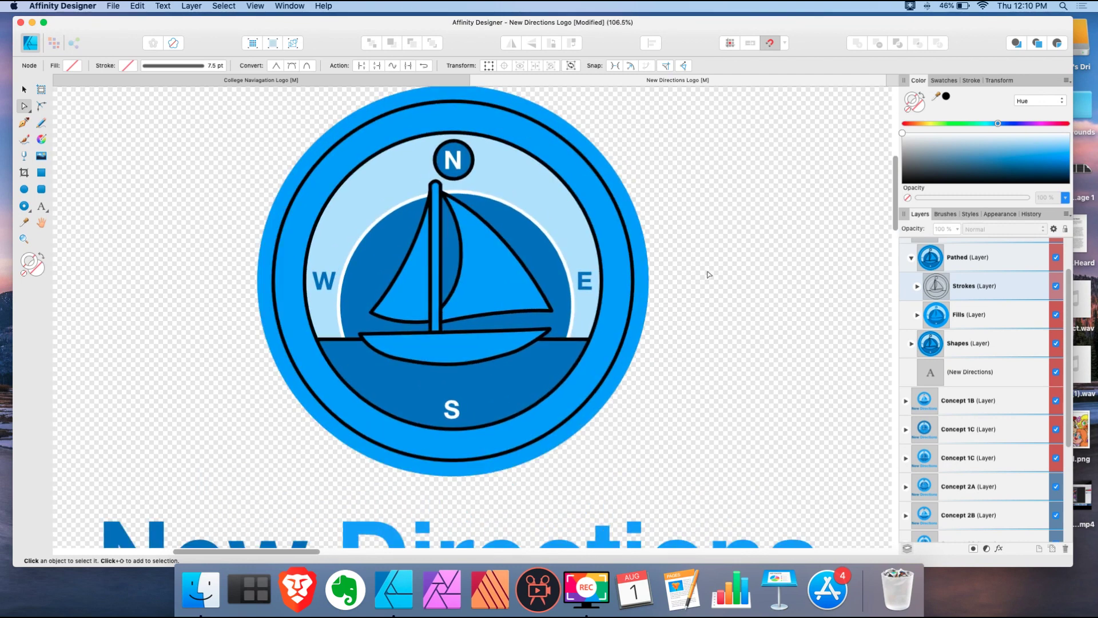
pyautogui.click(970, 288)
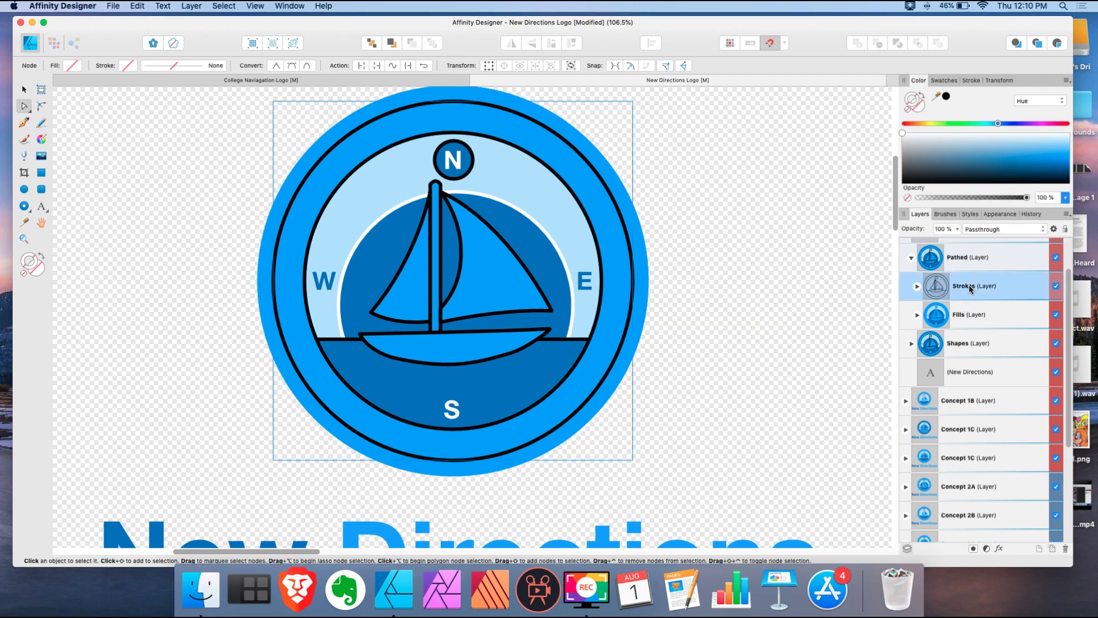
pyautogui.click(1044, 230)
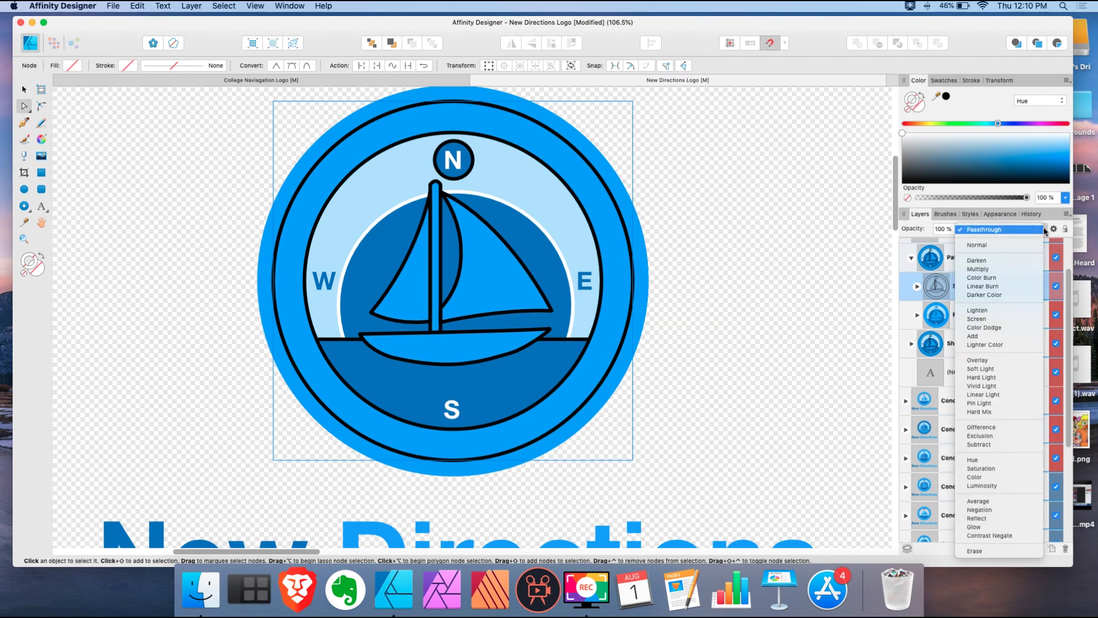
pyautogui.click(989, 550)
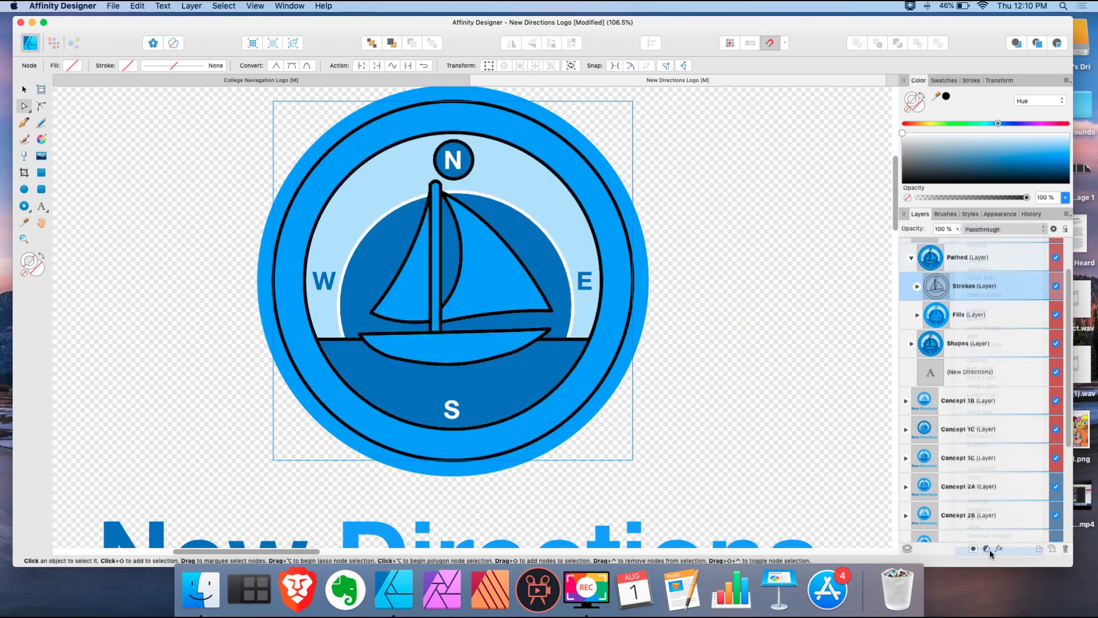
# Step: Hide Concept layers 1B through 3D and the Shapes layer, keeping the New Directions text visible
pyautogui.click(1023, 400)
pyautogui.scroll(-5, 1036, 403)
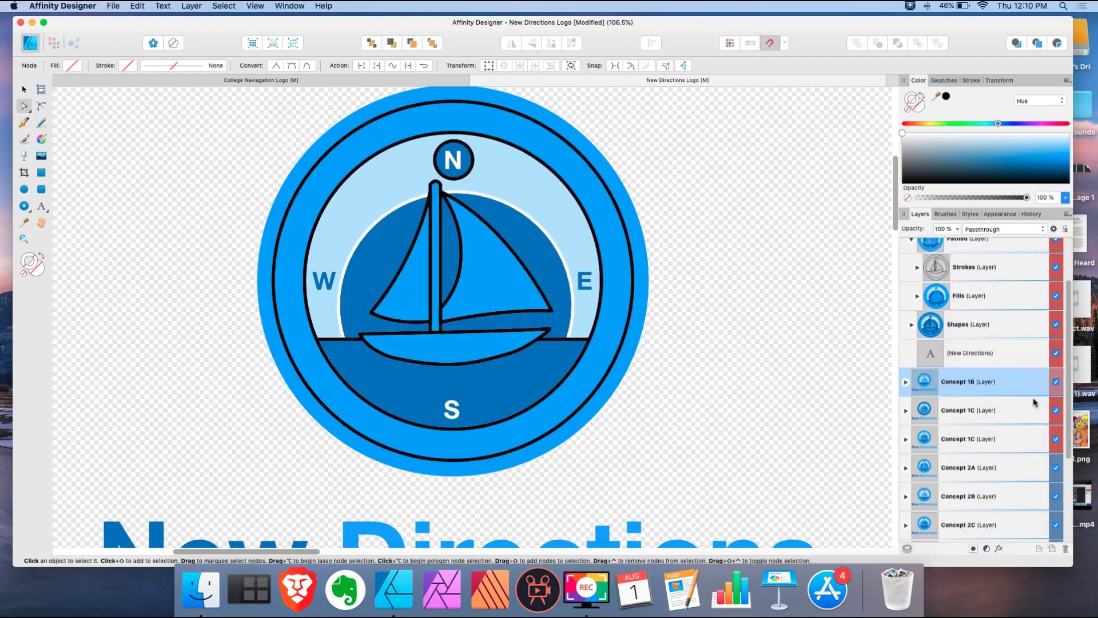
pyautogui.keyDown('shift'); pyautogui.click(1027, 527); pyautogui.keyUp('shift')
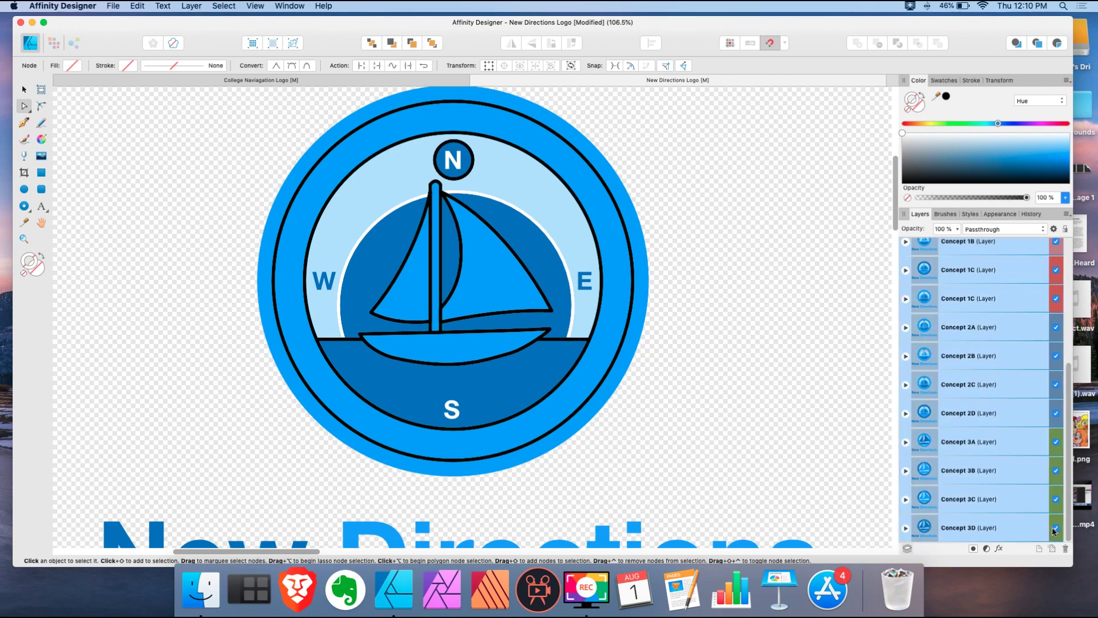
pyautogui.click(1055, 529)
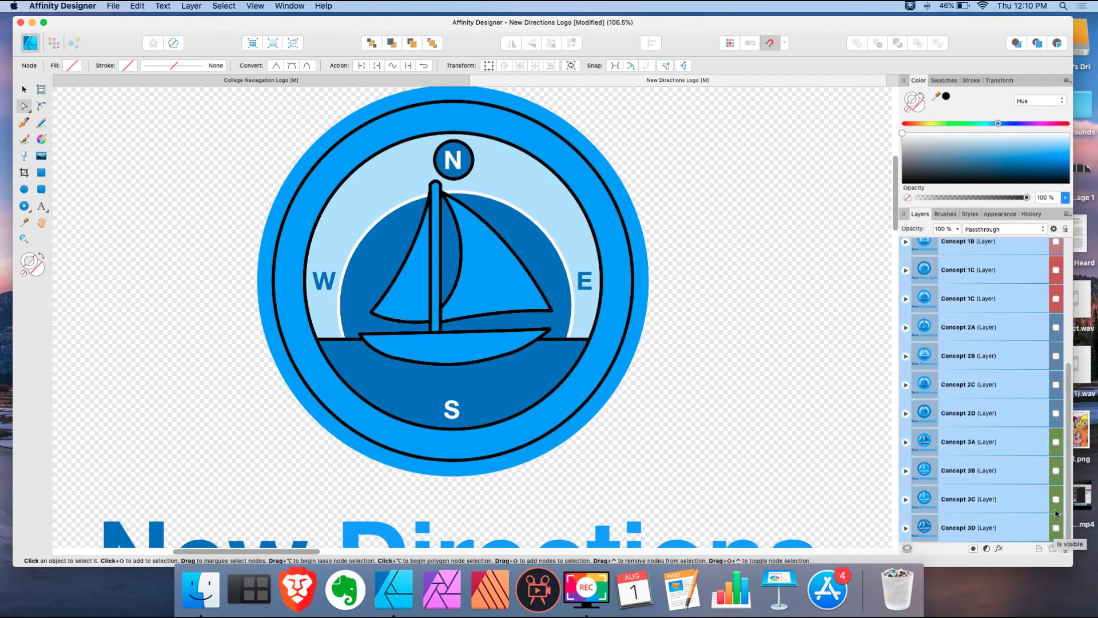
pyautogui.scroll(5, 1054, 434)
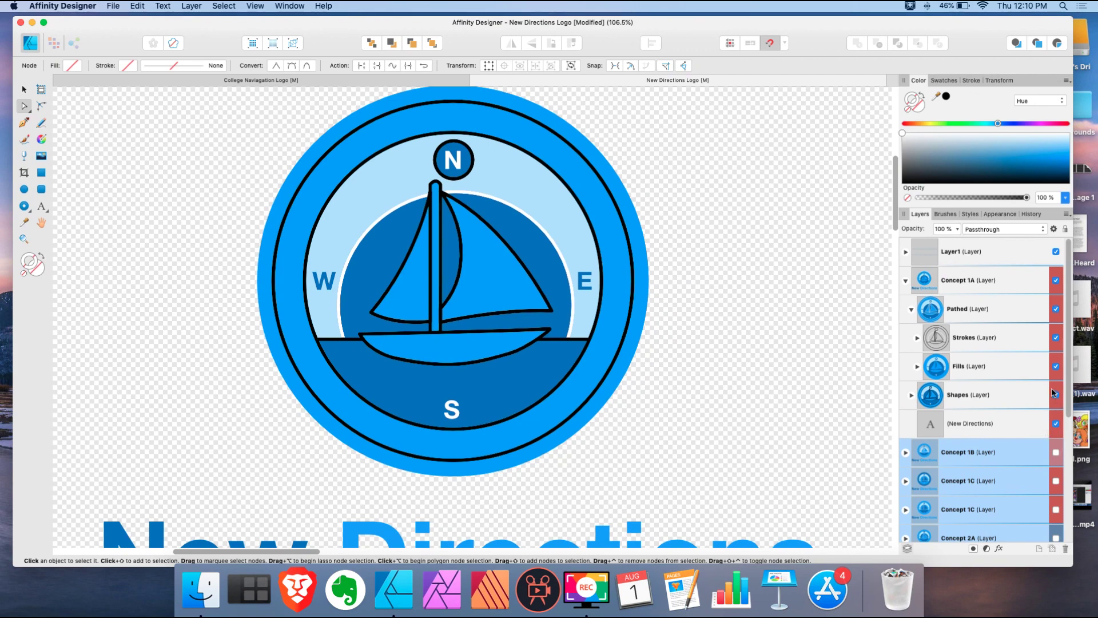
pyautogui.click(1056, 424)
pyautogui.click(1056, 423)
pyautogui.click(1056, 394)
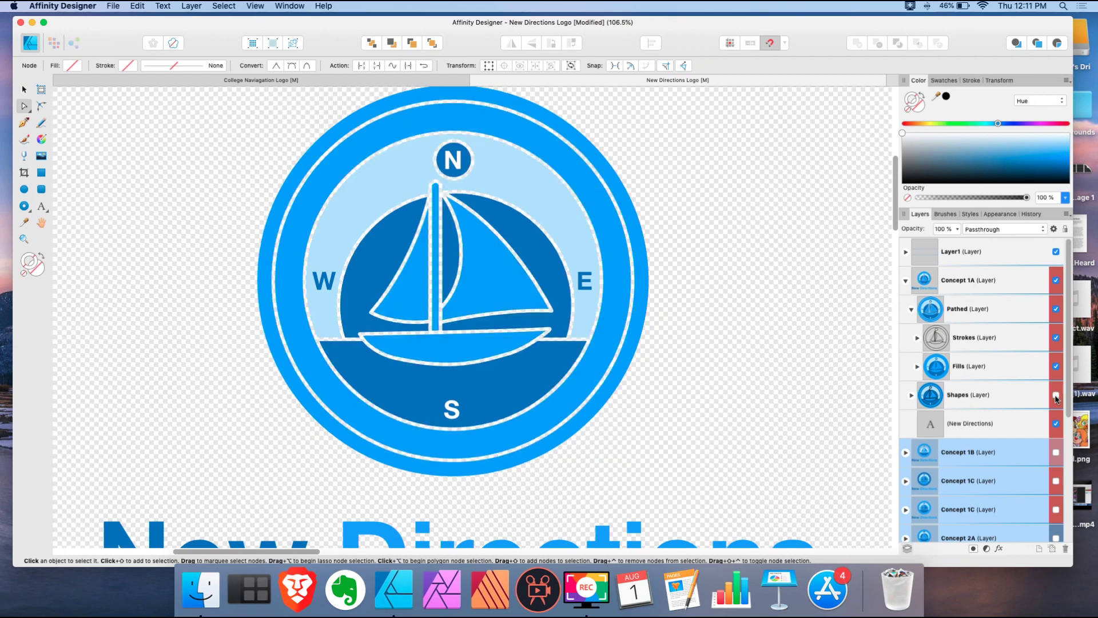
pyautogui.click(698, 256)
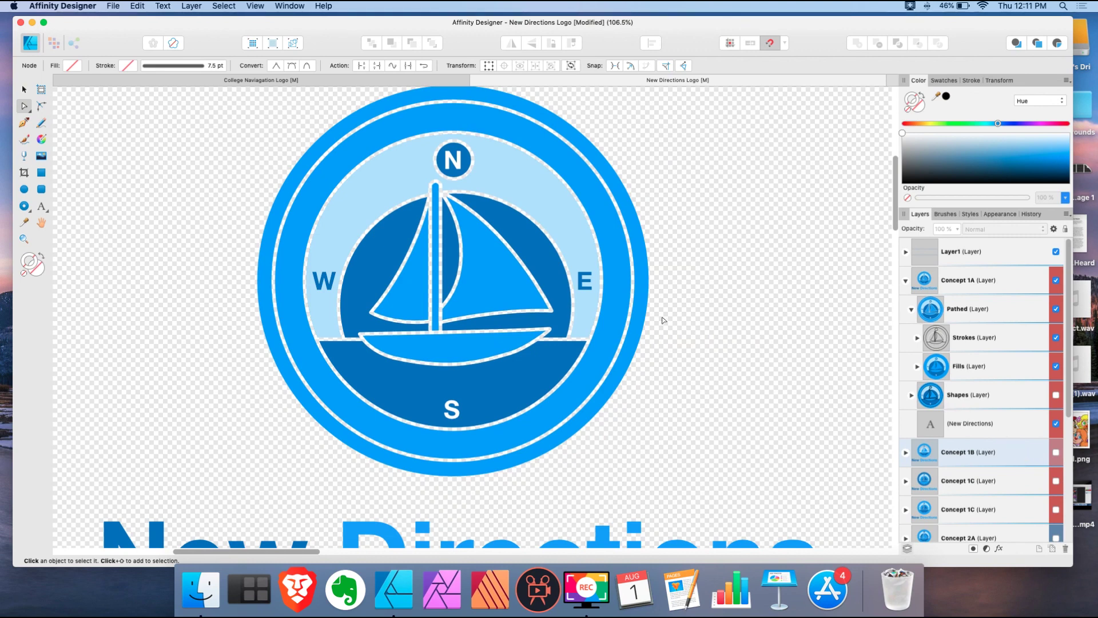
# Step: Drag the sail's cut curve inward to reshape the gap around the sail
pyautogui.scroll(3, 479, 210)
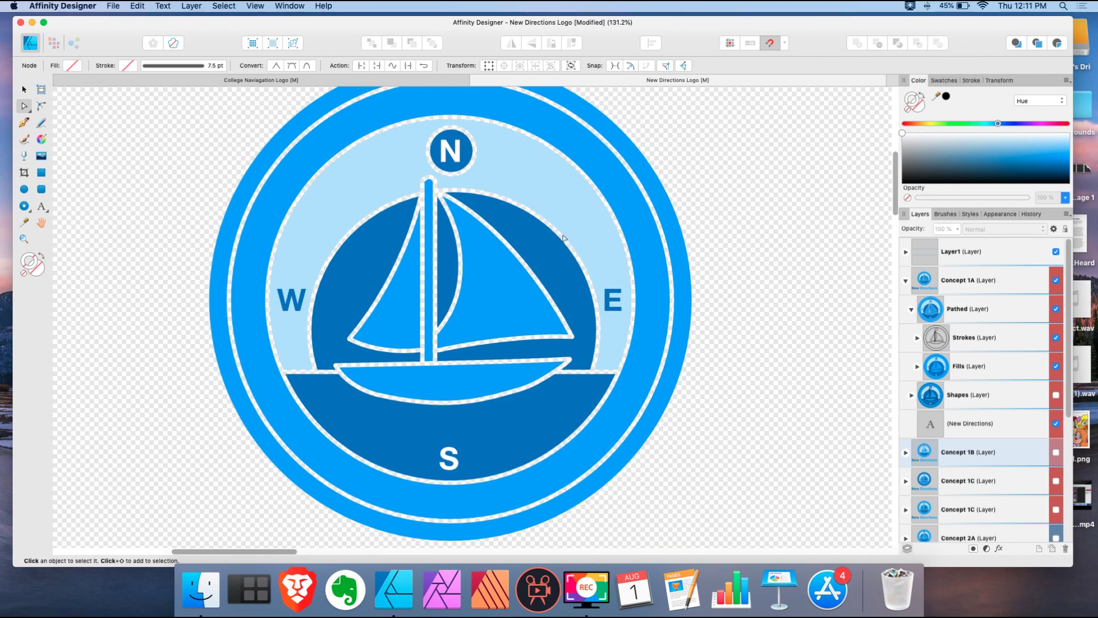
pyautogui.scroll(5, 564, 234)
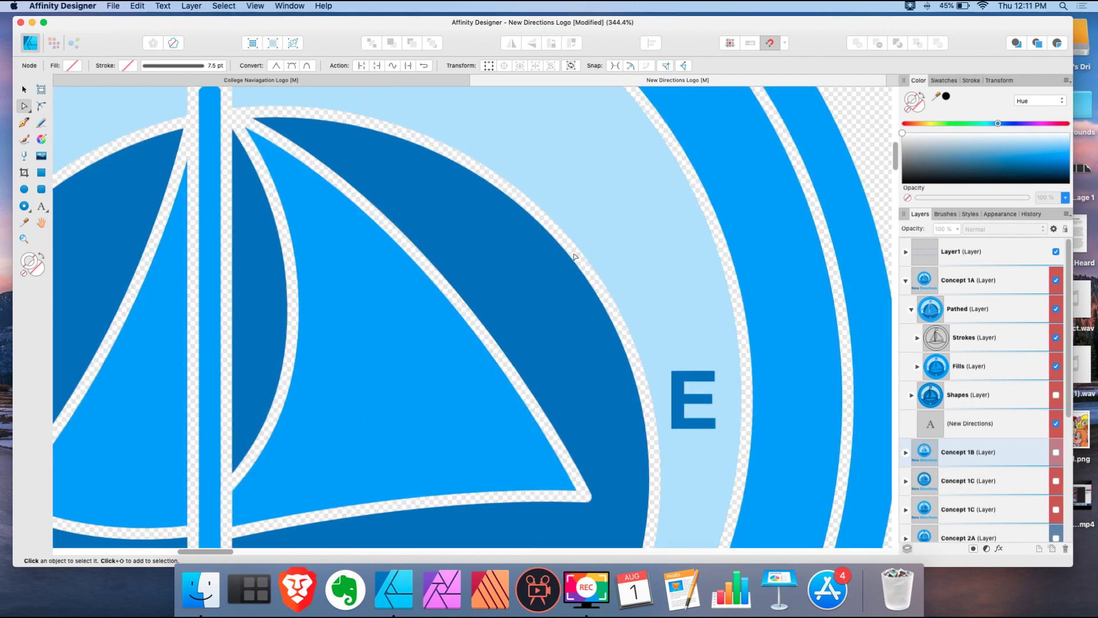
pyautogui.click(575, 257)
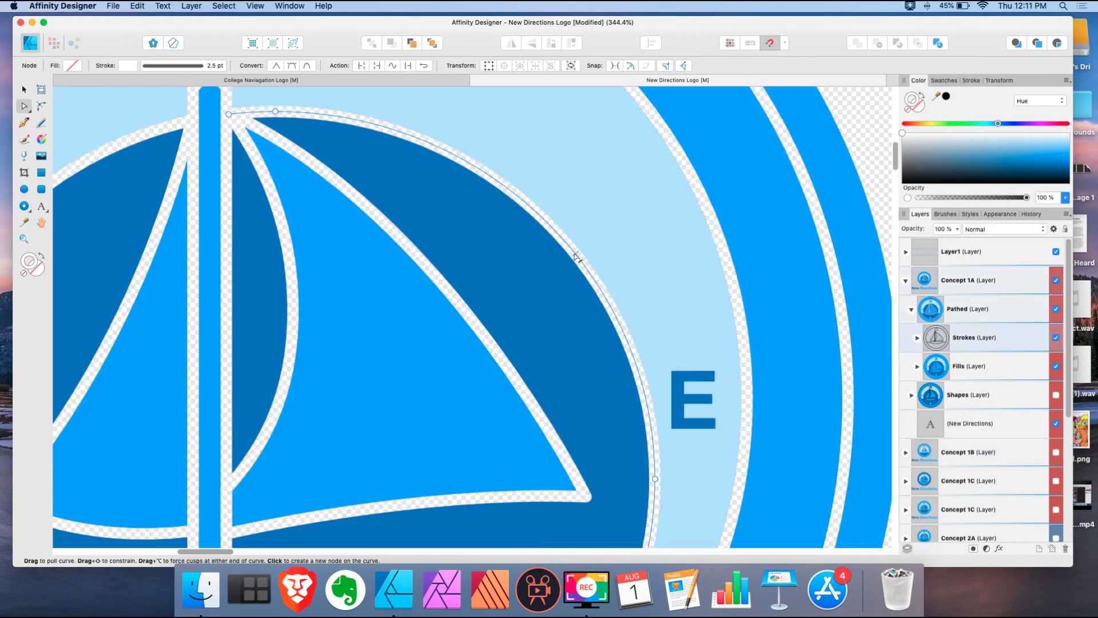
pyautogui.moveTo(579, 261)
pyautogui.mouseDown()
pyautogui.moveTo(601, 240)
pyautogui.moveTo(532, 277)
pyautogui.moveTo(581, 245)
pyautogui.moveTo(626, 245)
pyautogui.moveTo(569, 265)
pyautogui.moveTo(581, 273)
pyautogui.moveTo(581, 245)
pyautogui.moveTo(595, 267)
pyautogui.mouseUp()
# Step: Increase the Strokes layer's stroke width in the Stroke panel to widen the erase gaps
pyautogui.scroll(-3, 592, 267)
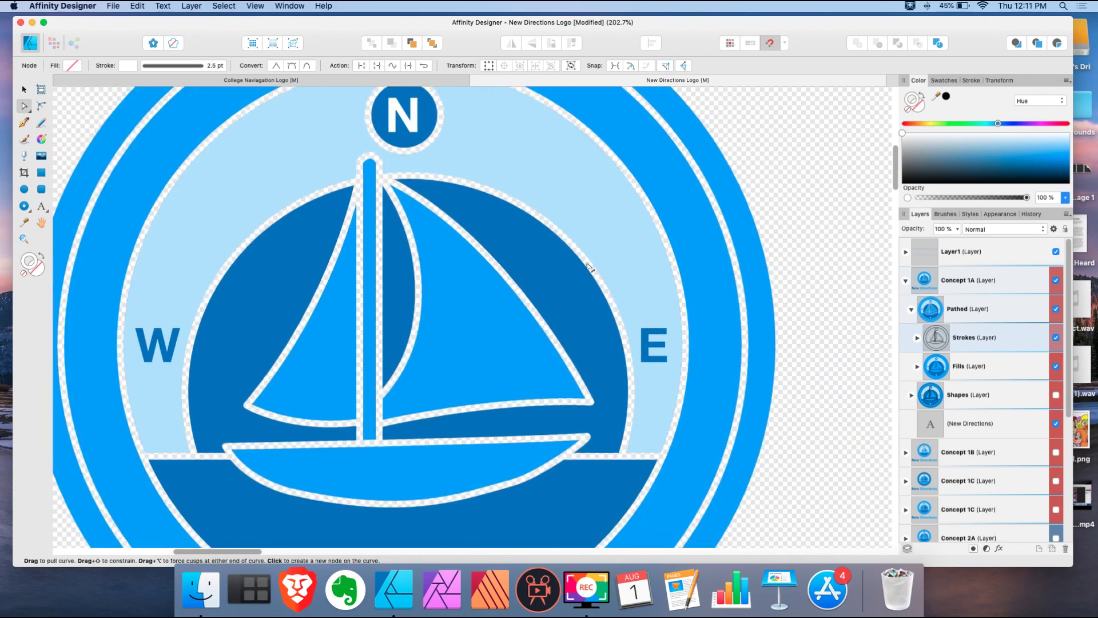
pyautogui.click(998, 337)
pyautogui.click(970, 81)
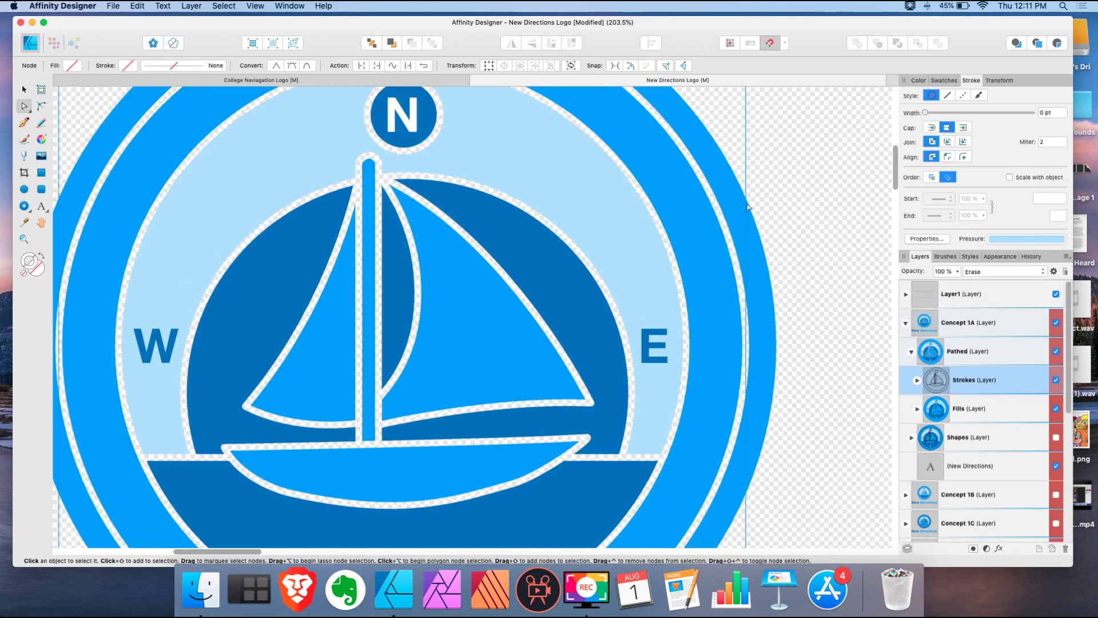
pyautogui.scroll(-3, 474, 231)
pyautogui.scroll(2, 455, 219)
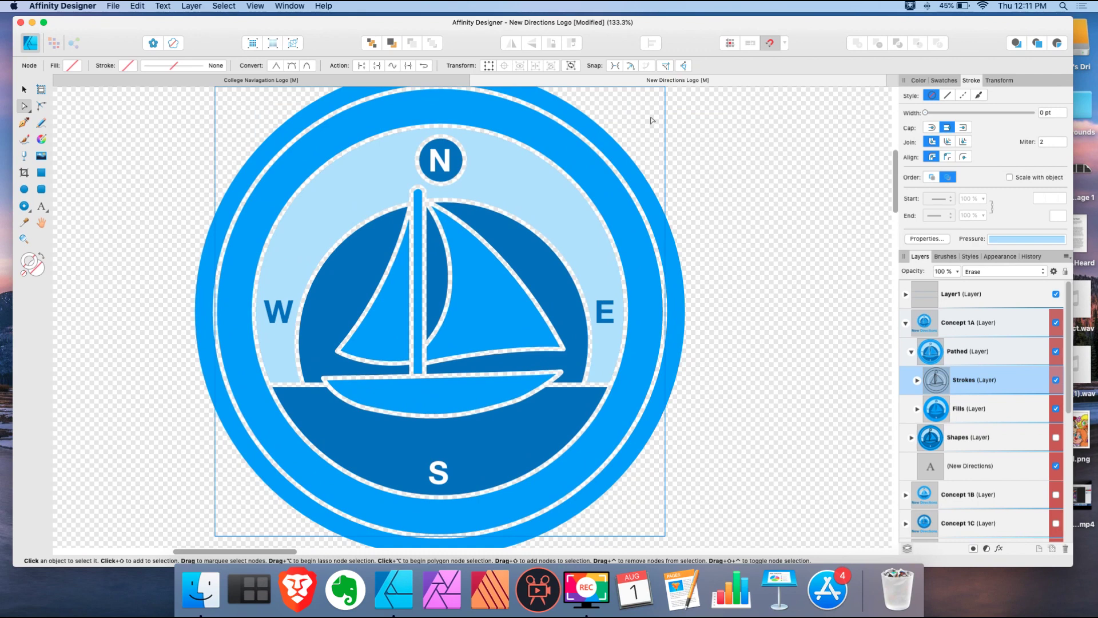
pyautogui.moveTo(926, 113)
pyautogui.mouseDown()
pyautogui.moveTo(967, 118)
pyautogui.moveTo(926, 118)
pyautogui.moveTo(956, 119)
pyautogui.mouseUp()
pyautogui.scroll(5, 422, 274)
# Step: Shift the left sail's cut outline leftward with the Move Tool
pyautogui.click(433, 271)
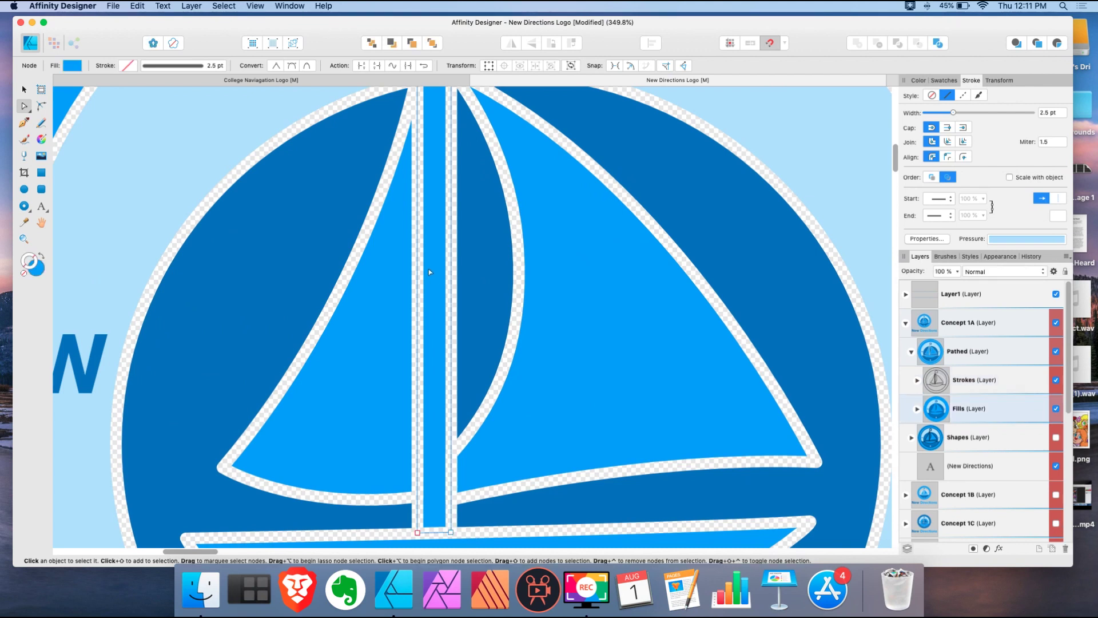
pyautogui.click(22, 90)
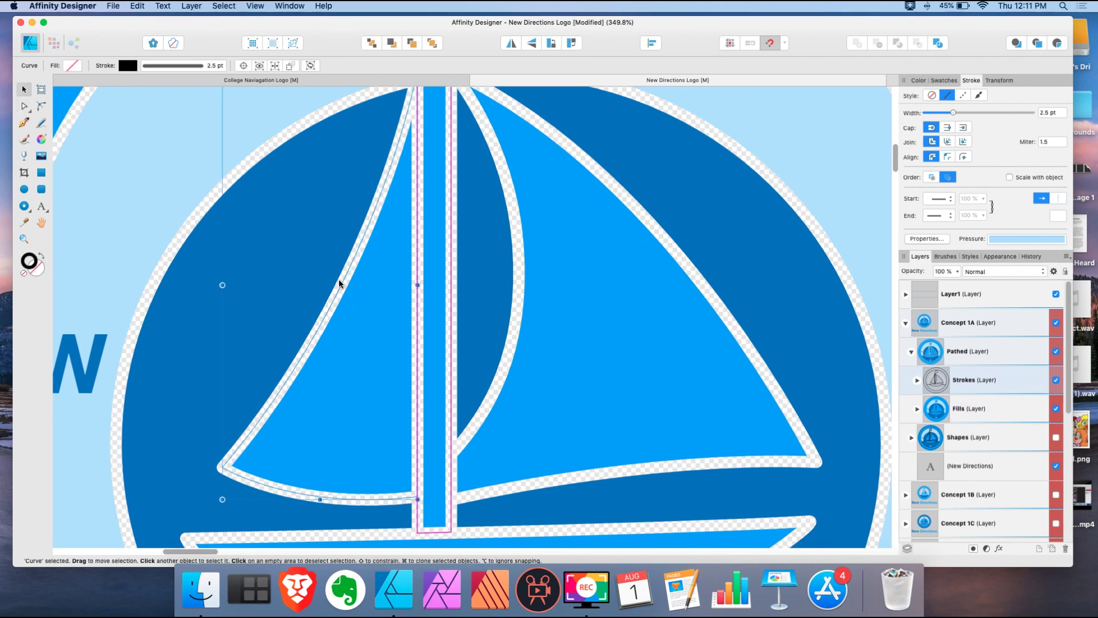
pyautogui.moveTo(339, 280); pyautogui.dragTo(290, 282)
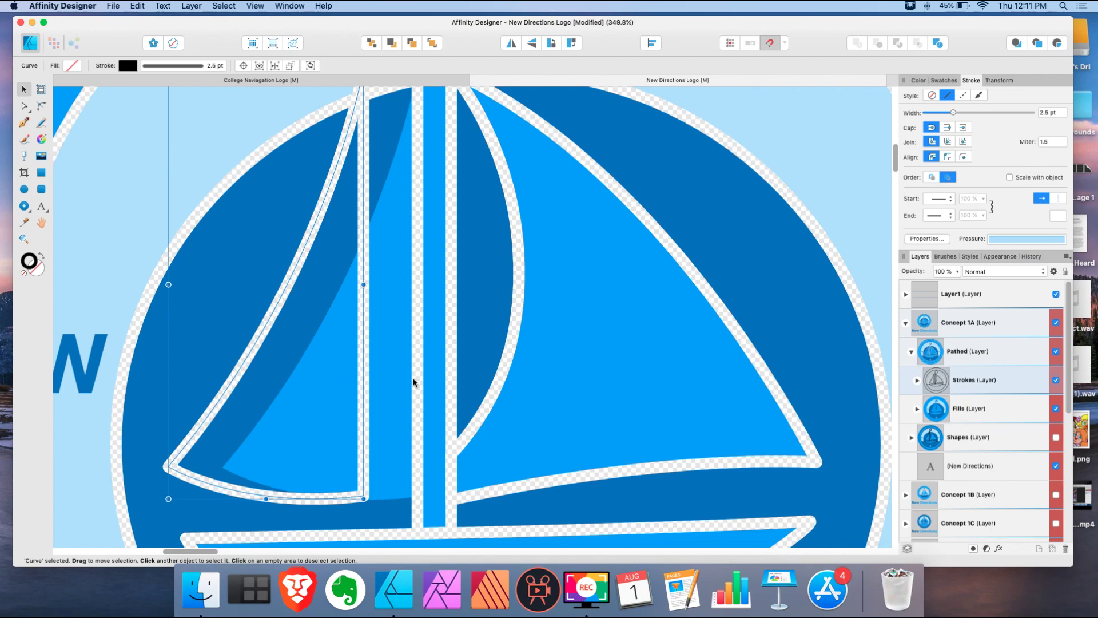
pyautogui.scroll(-5, 444, 372)
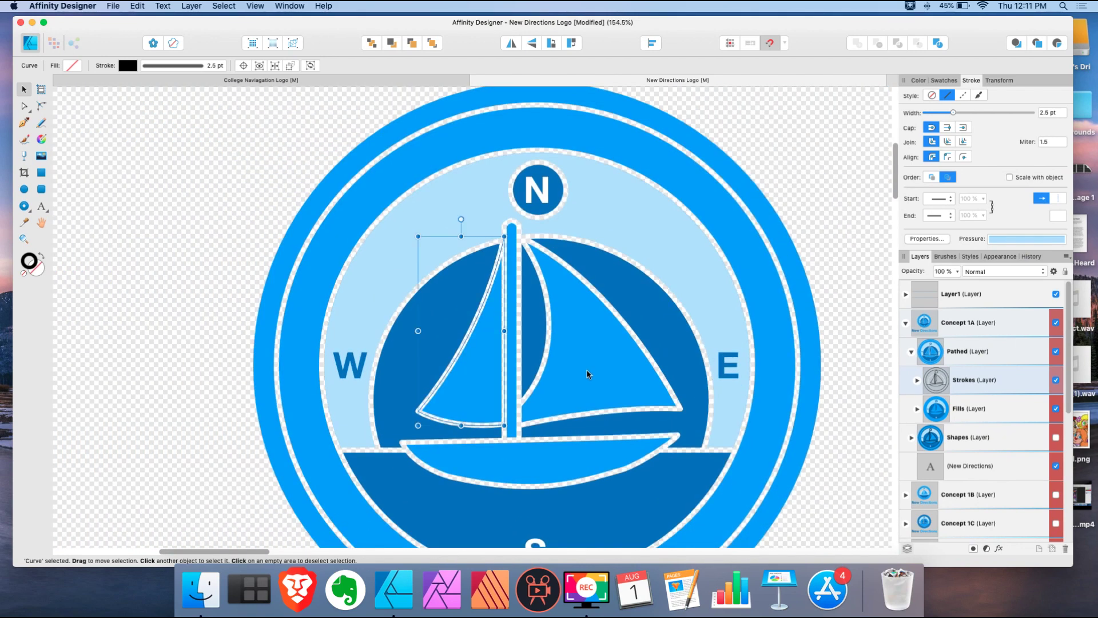
# Step: Deselect the sail curve and pan and zoom around the New Directions logo to inspect its gaps
pyautogui.press('super+d')
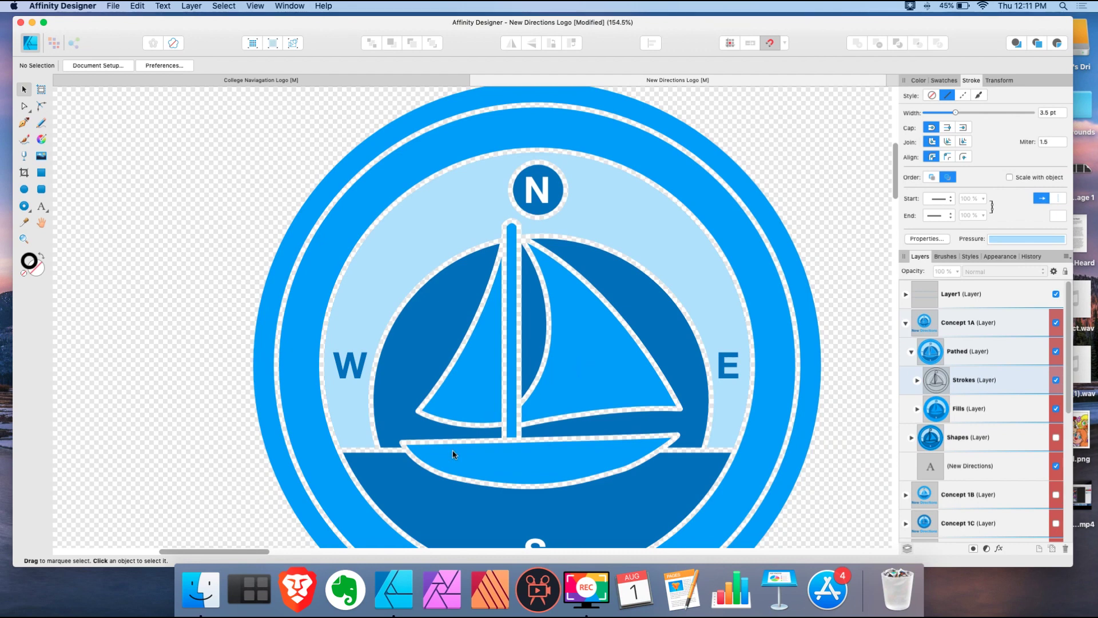
pyautogui.scroll(3, 503, 230)
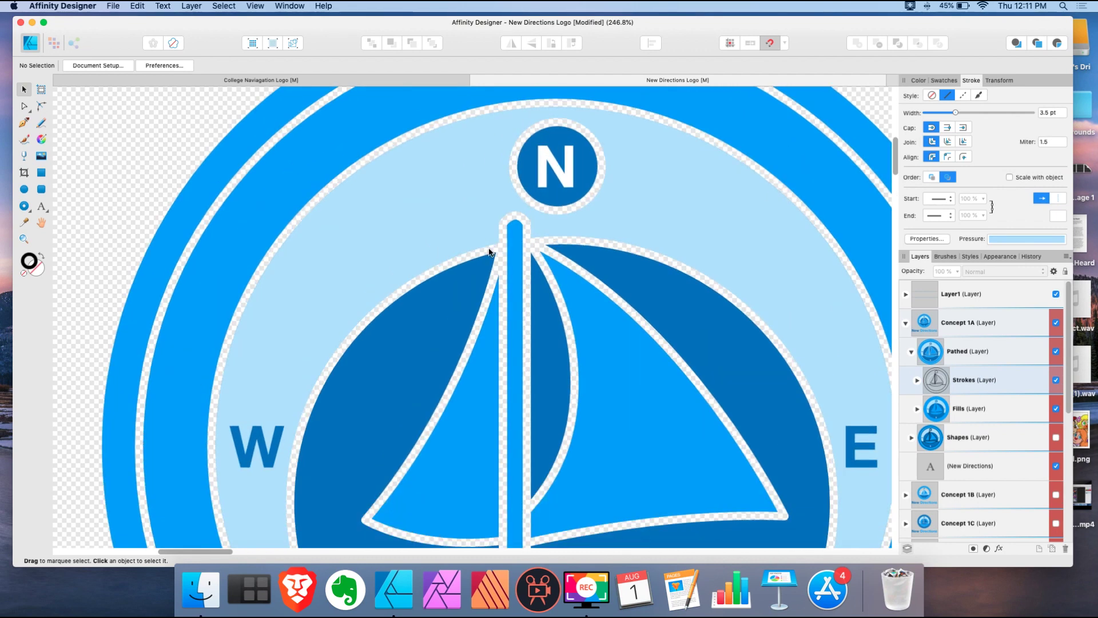
pyautogui.scroll(-8, 716, 403)
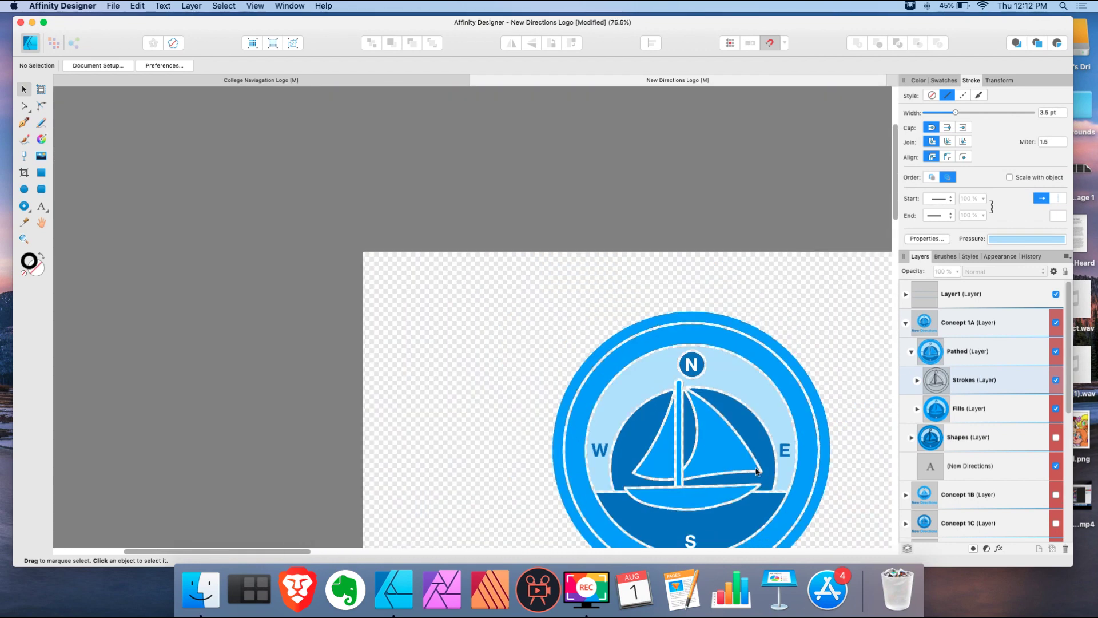
pyautogui.scroll(3, 776, 463)
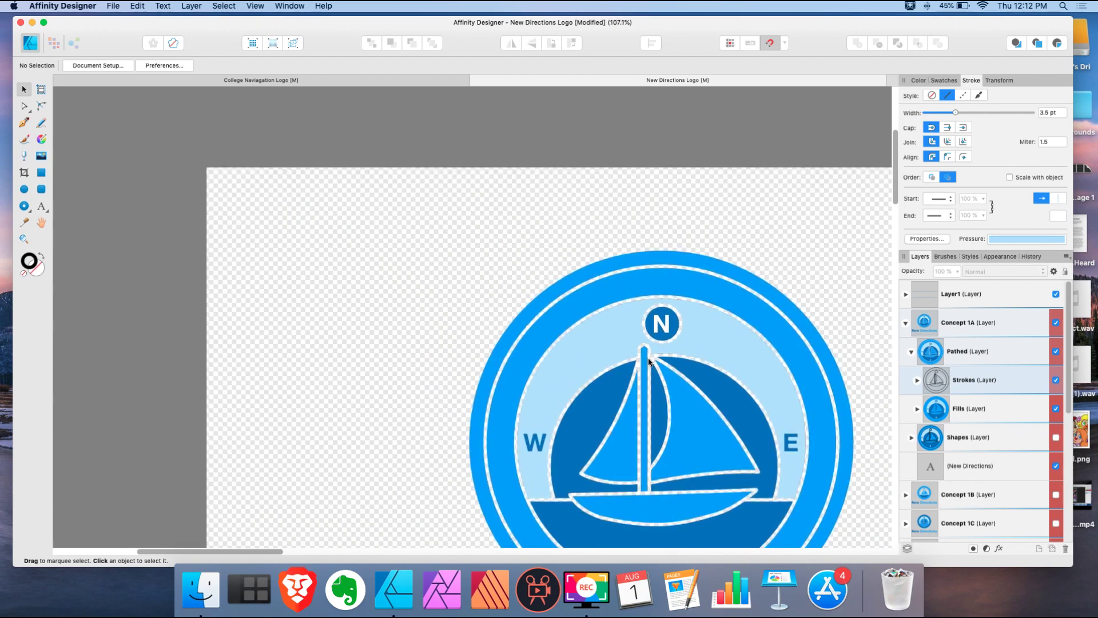
pyautogui.scroll(7, 605, 361)
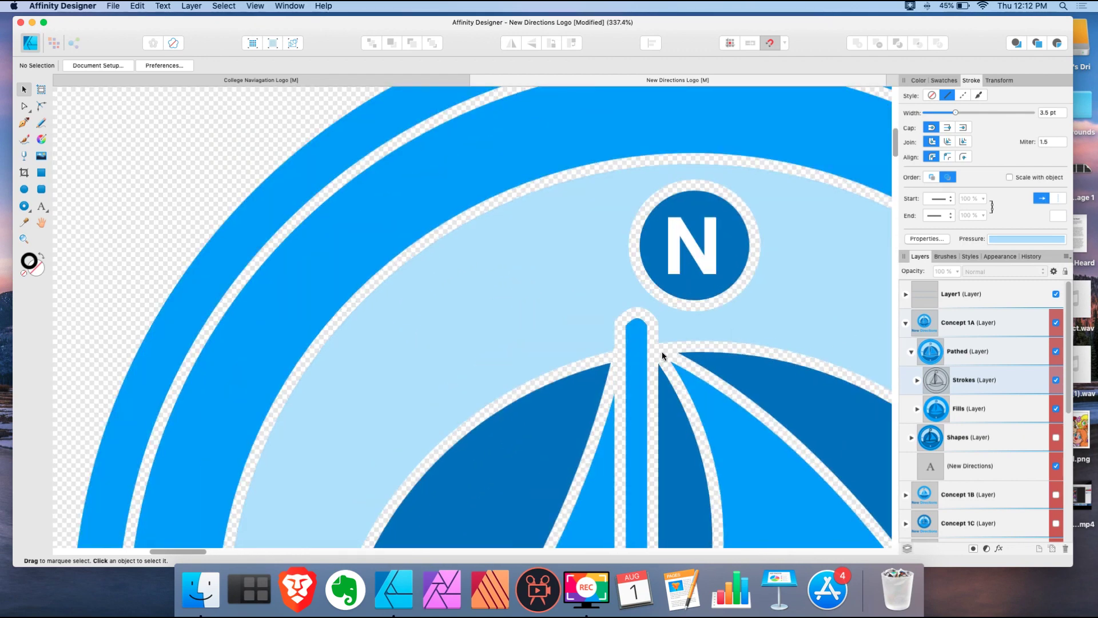
pyautogui.scroll(-8, 635, 360)
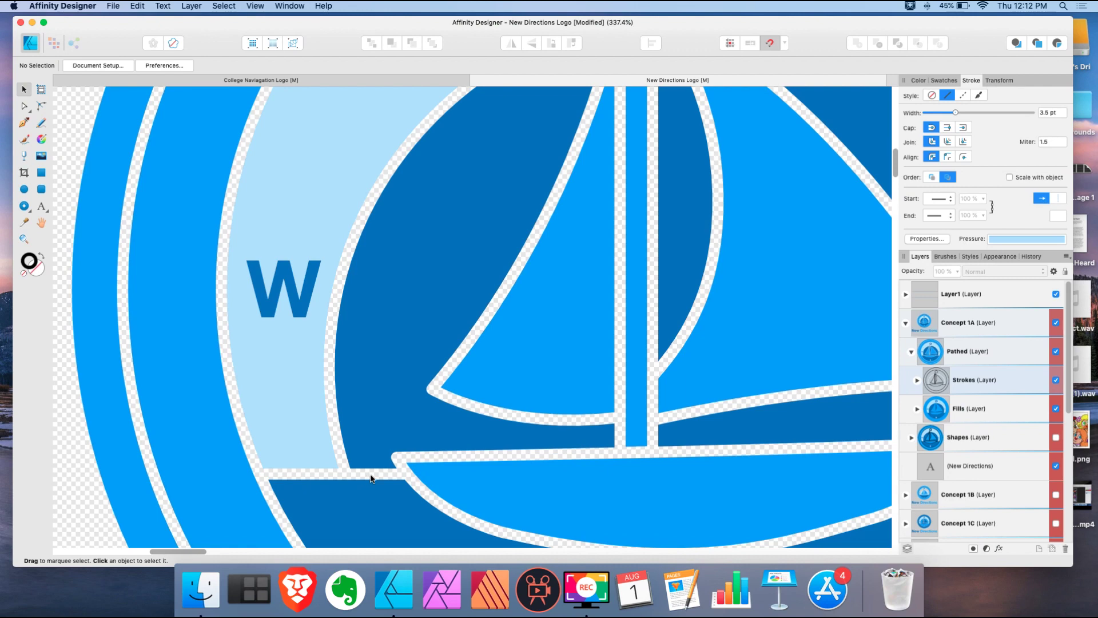
pyautogui.hscroll(5, 492, 479)
pyautogui.scroll(-7, 771, 485)
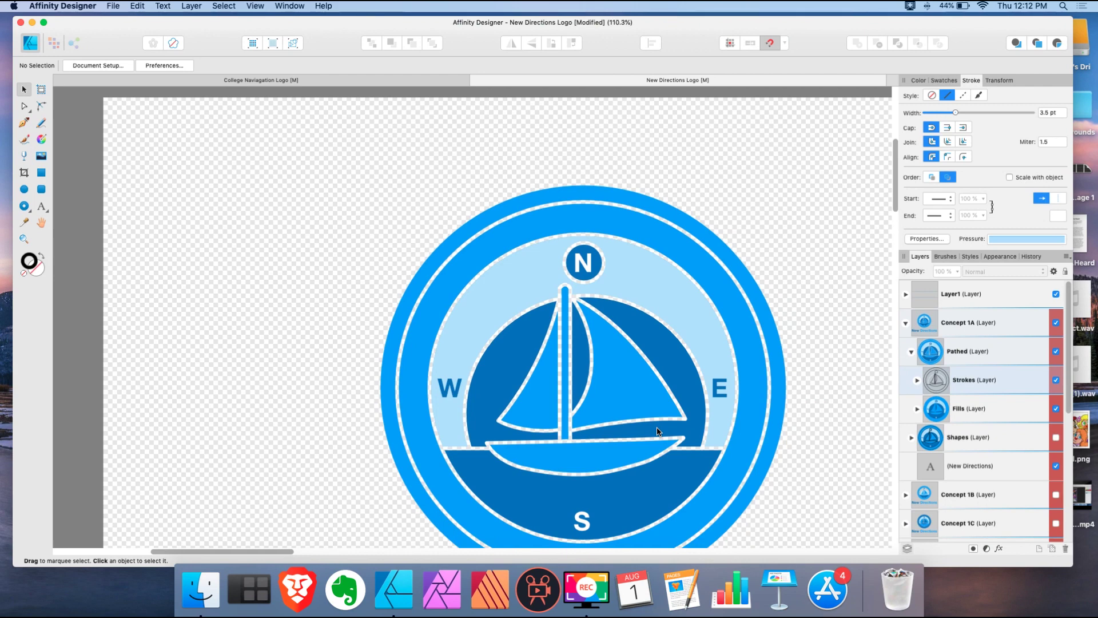
# Step: In the College Navigation Logo document, test-move the right wheel spoke, then undo it
pyautogui.click(404, 81)
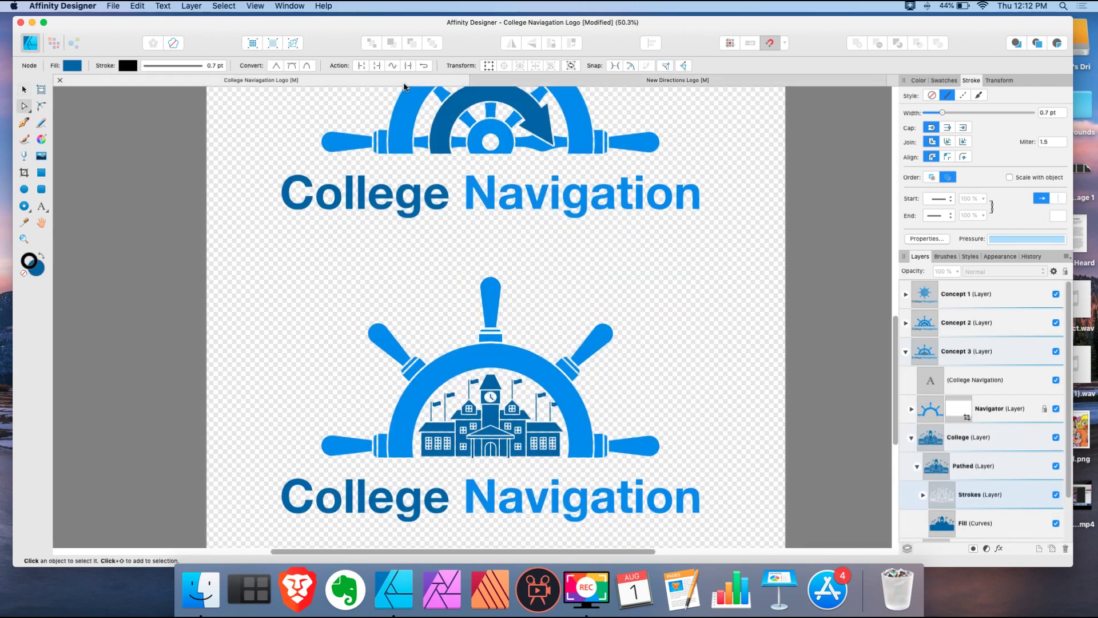
pyautogui.scroll(5, 615, 325)
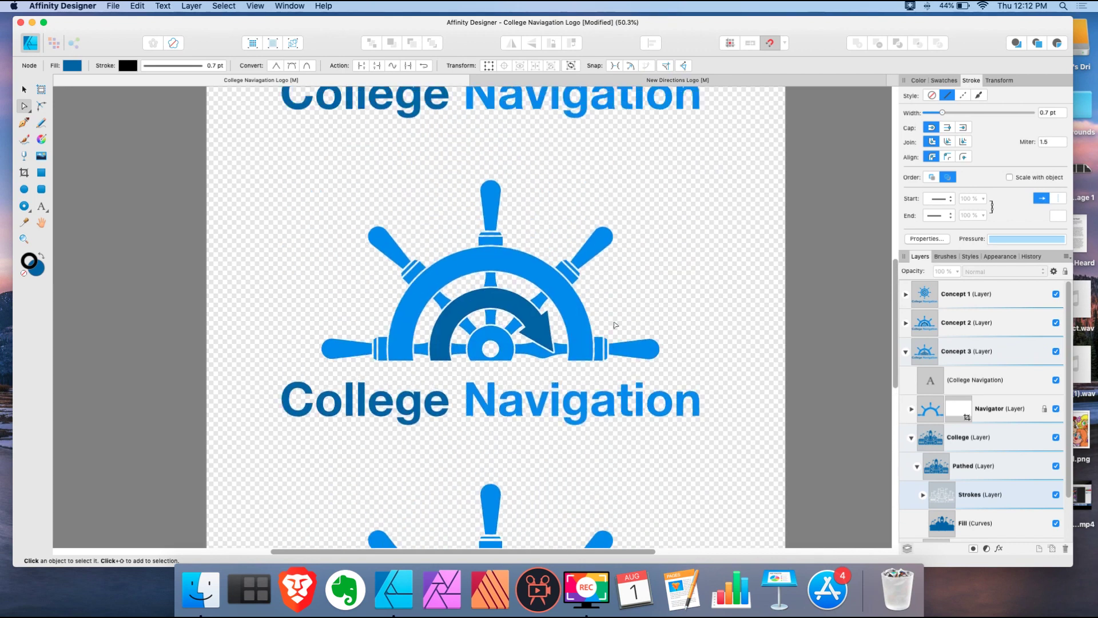
pyautogui.scroll(-5, 615, 325)
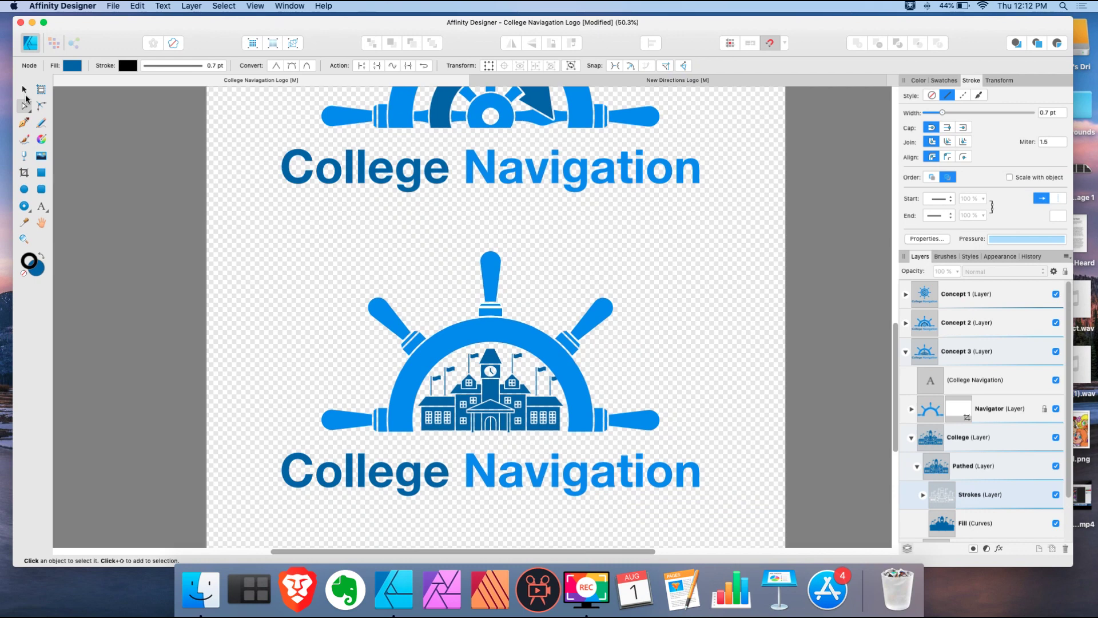
pyautogui.click(25, 92)
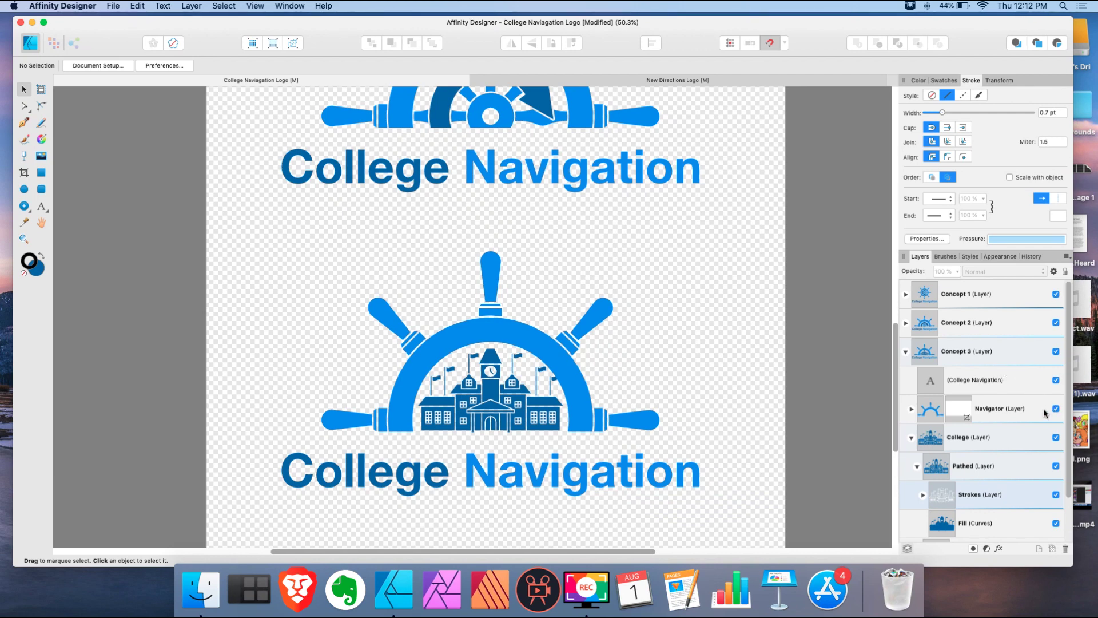
pyautogui.click(595, 319)
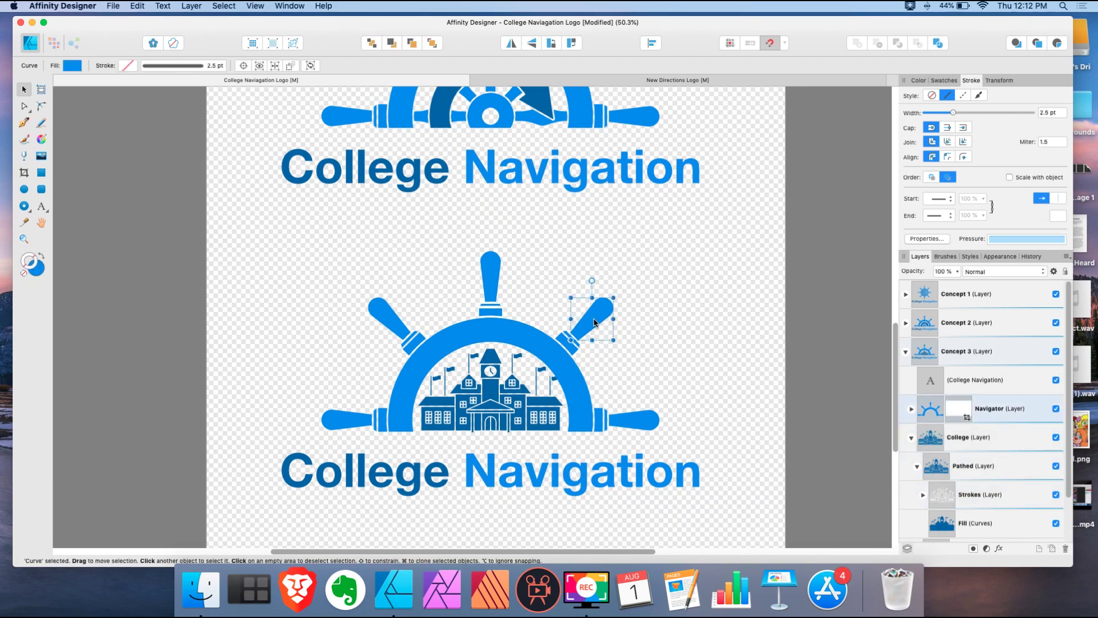
pyautogui.moveTo(595, 322); pyautogui.dragTo(622, 322)
pyautogui.press('cmd+z')
# Step: Zoom in on the clock tower and select the college building's outline curves
pyautogui.scroll(2, 527, 388)
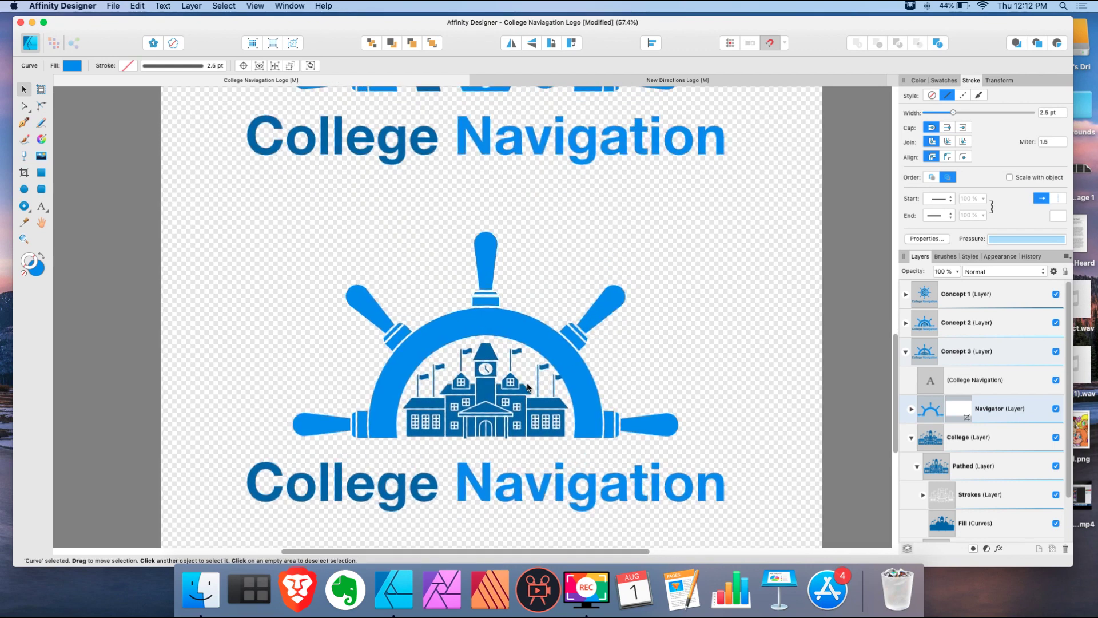
pyautogui.scroll(3, 527, 388)
pyautogui.press('super+d')
pyautogui.scroll(2, 453, 373)
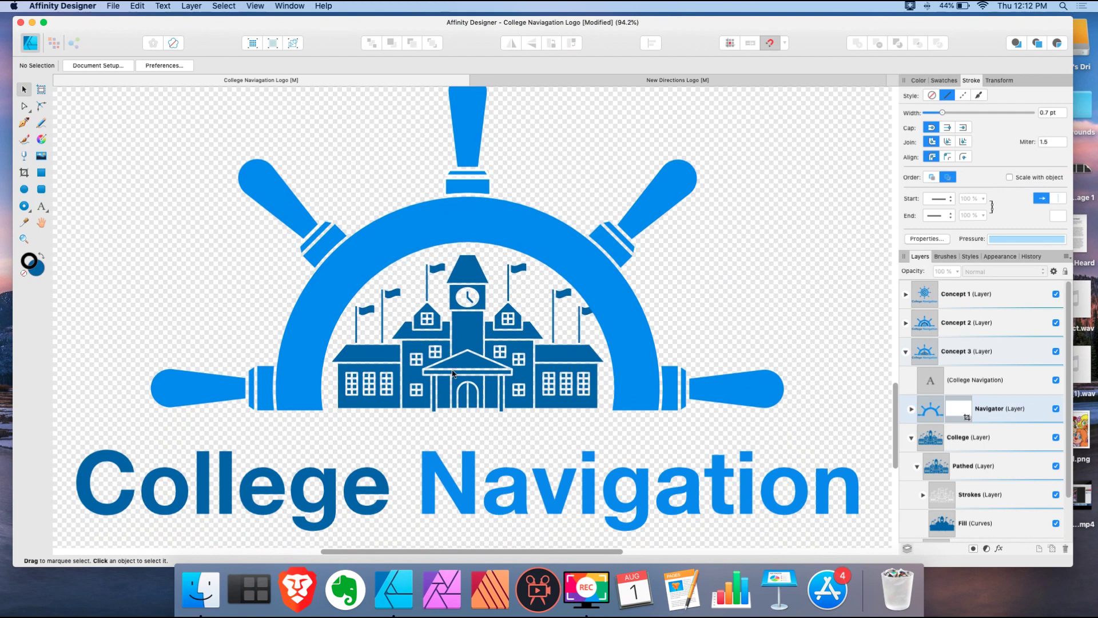
pyautogui.scroll(3, 462, 317)
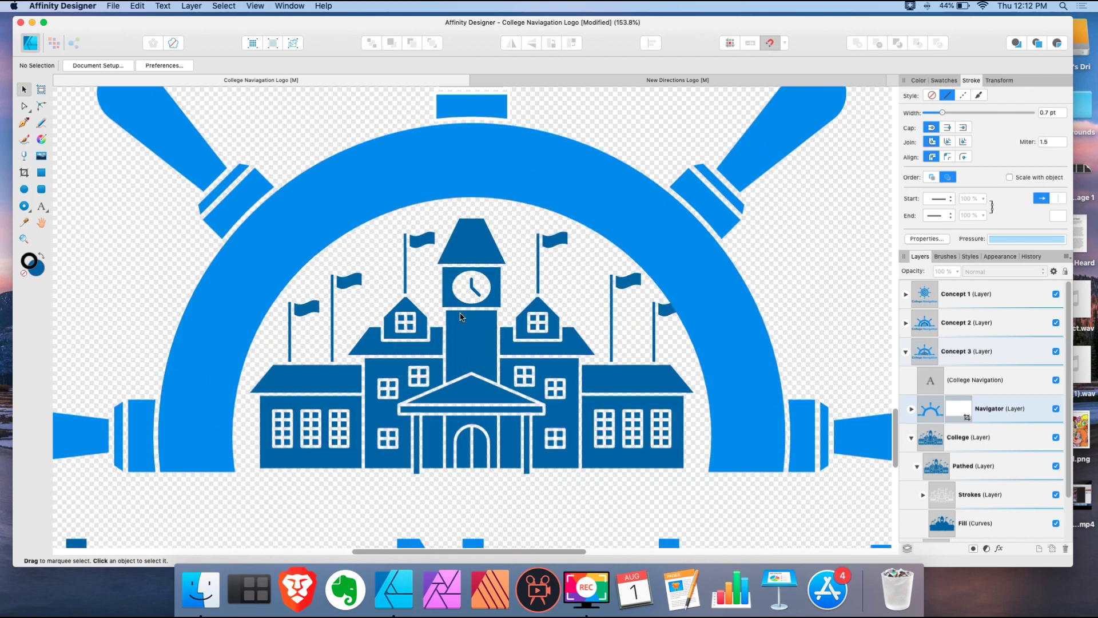
pyautogui.click(476, 339)
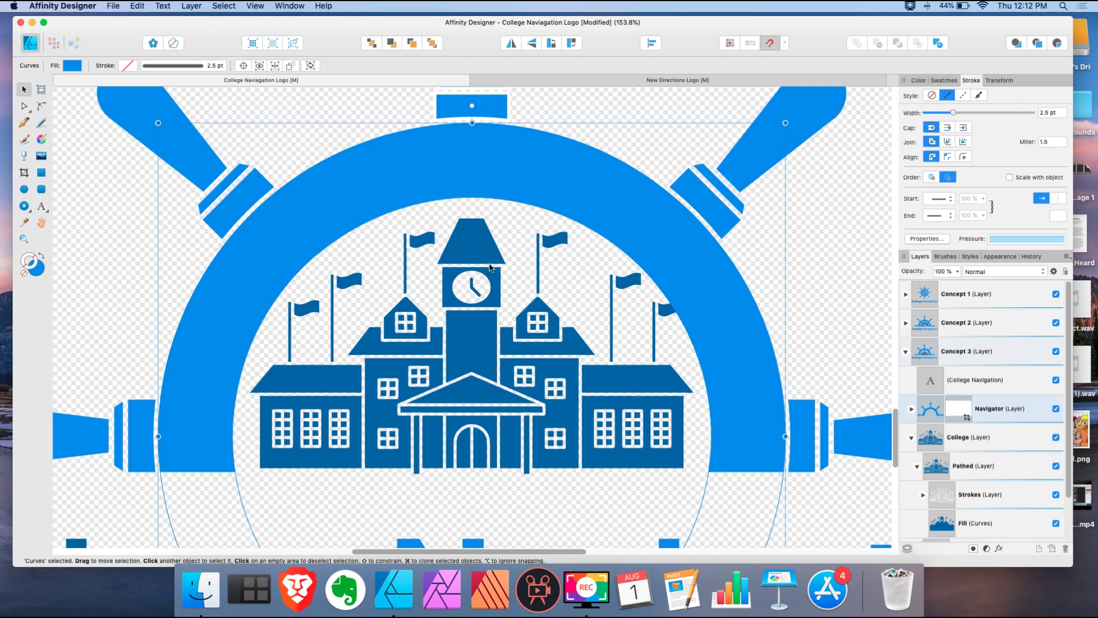
# Step: Drag the clock tower roof outline's bottom-right node up and to the left at 399% zoom
pyautogui.click(24, 107)
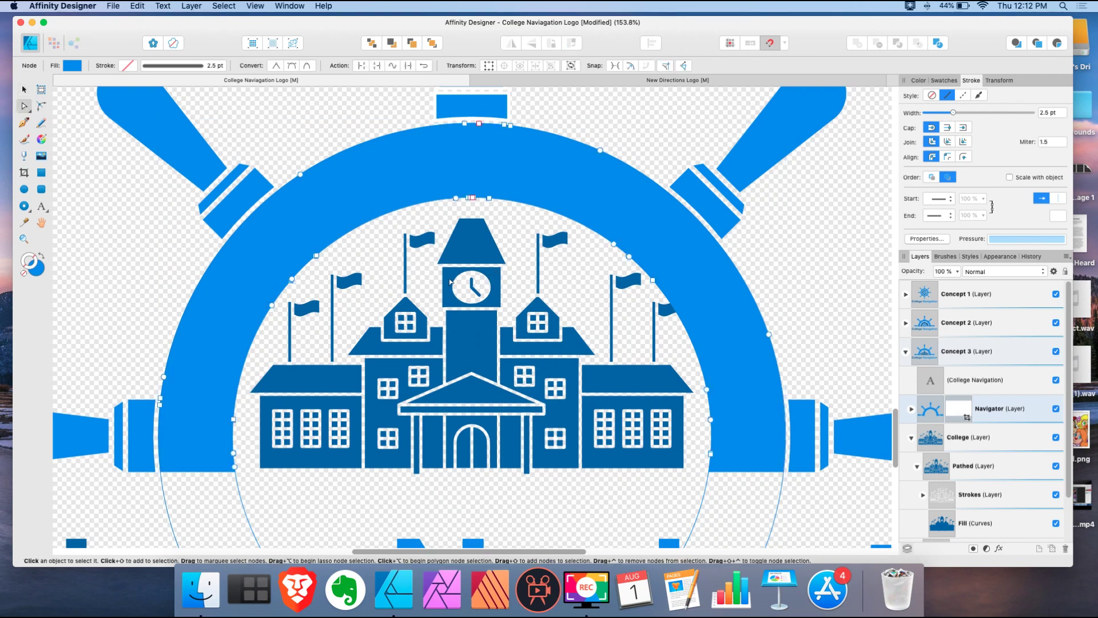
pyautogui.scroll(5, 483, 262)
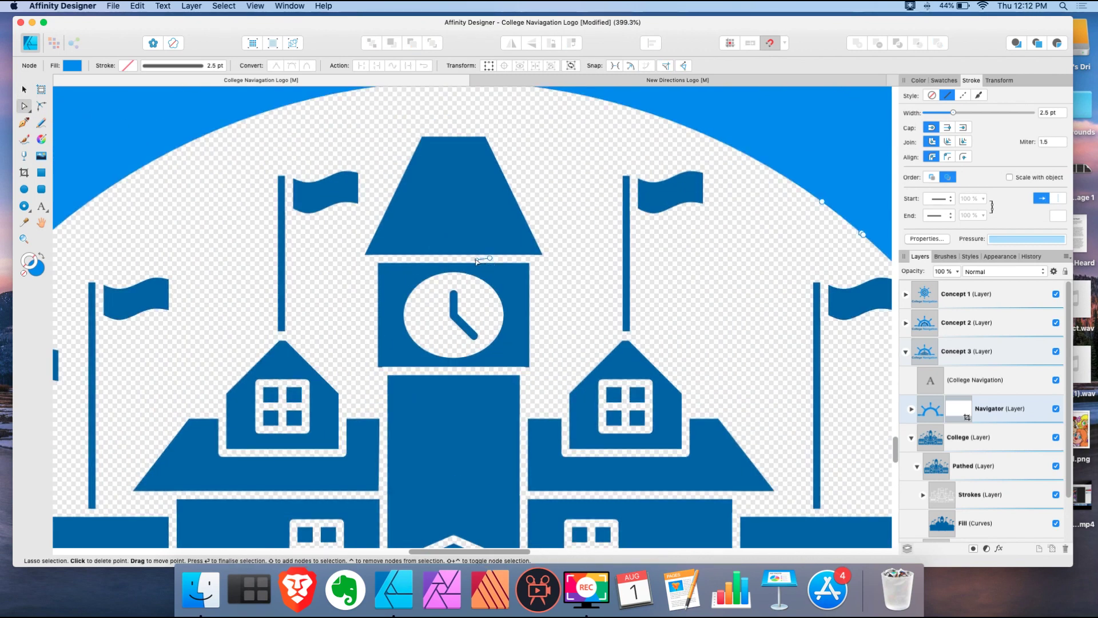
pyautogui.click(24, 90)
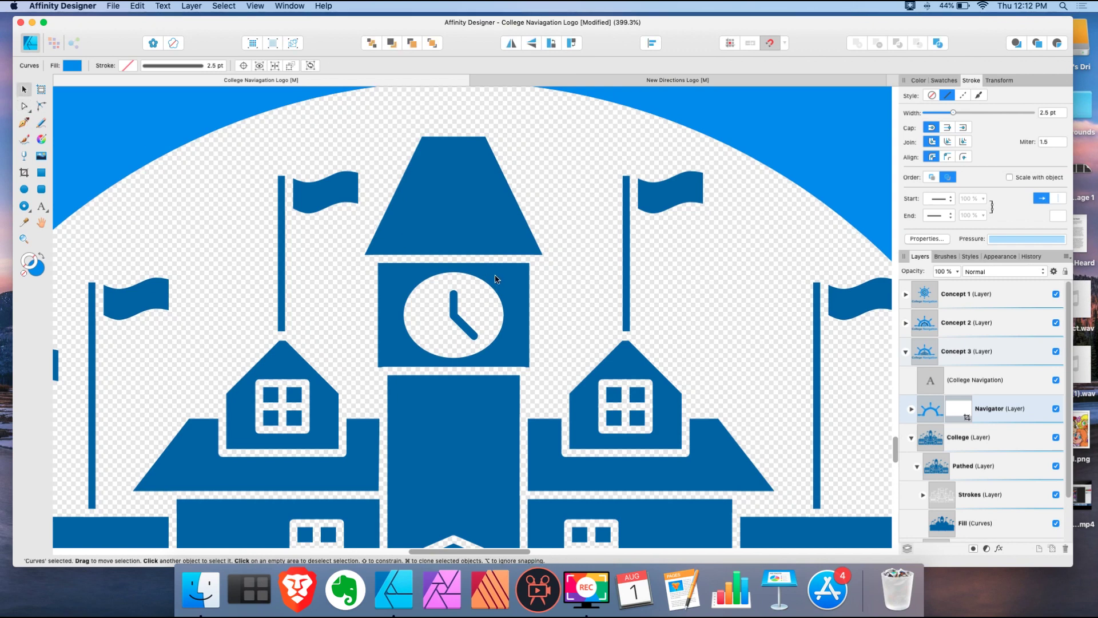
pyautogui.click(485, 254)
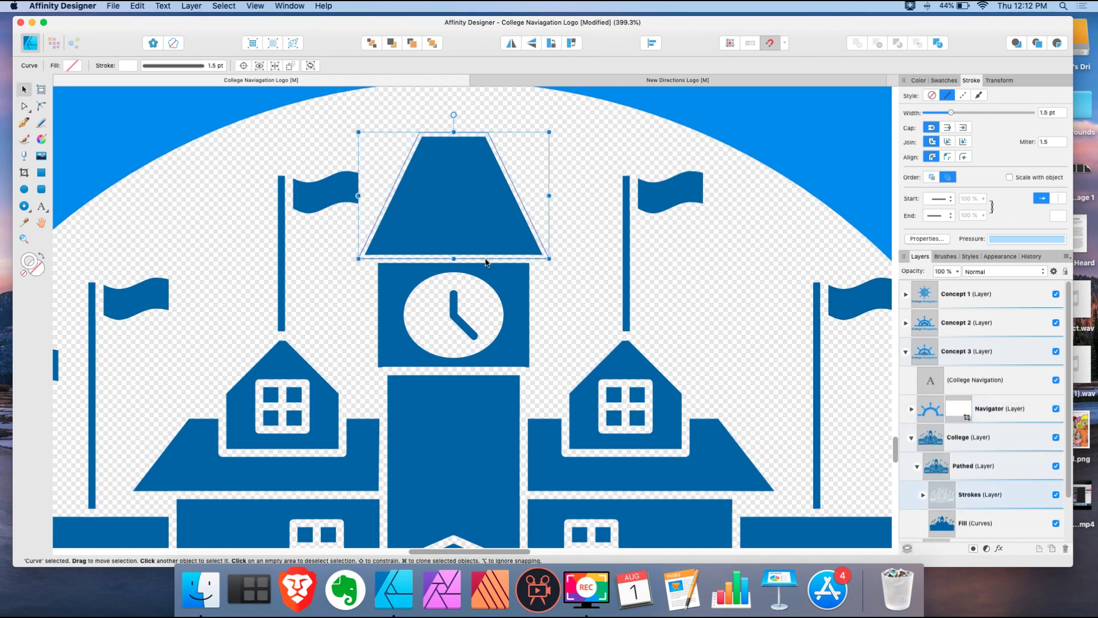
pyautogui.press('a')
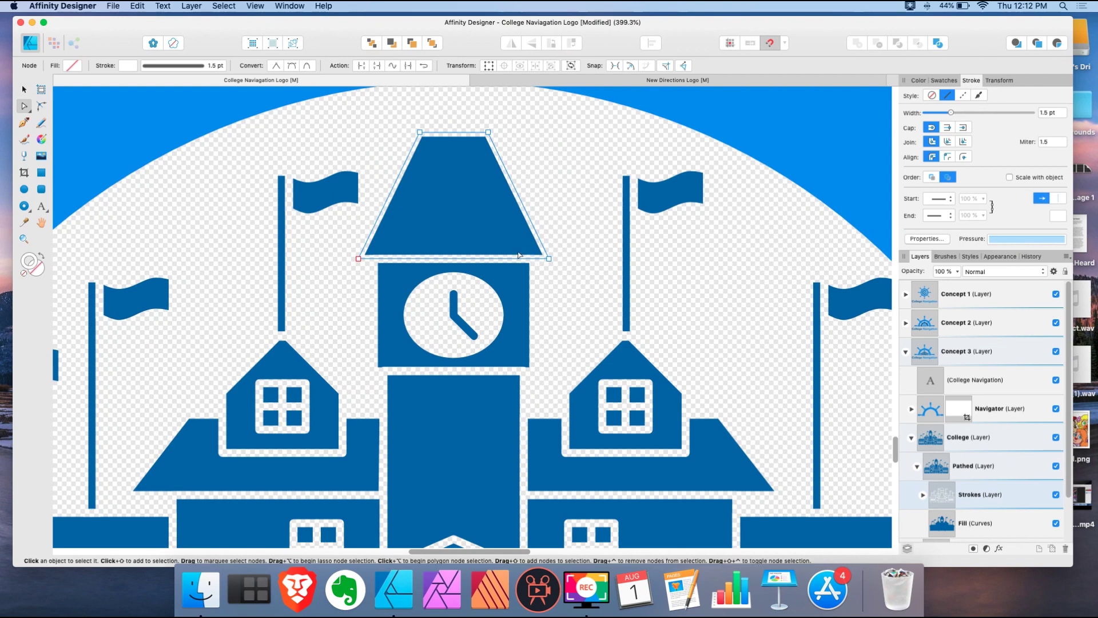
pyautogui.moveTo(543, 256); pyautogui.dragTo(480, 188)
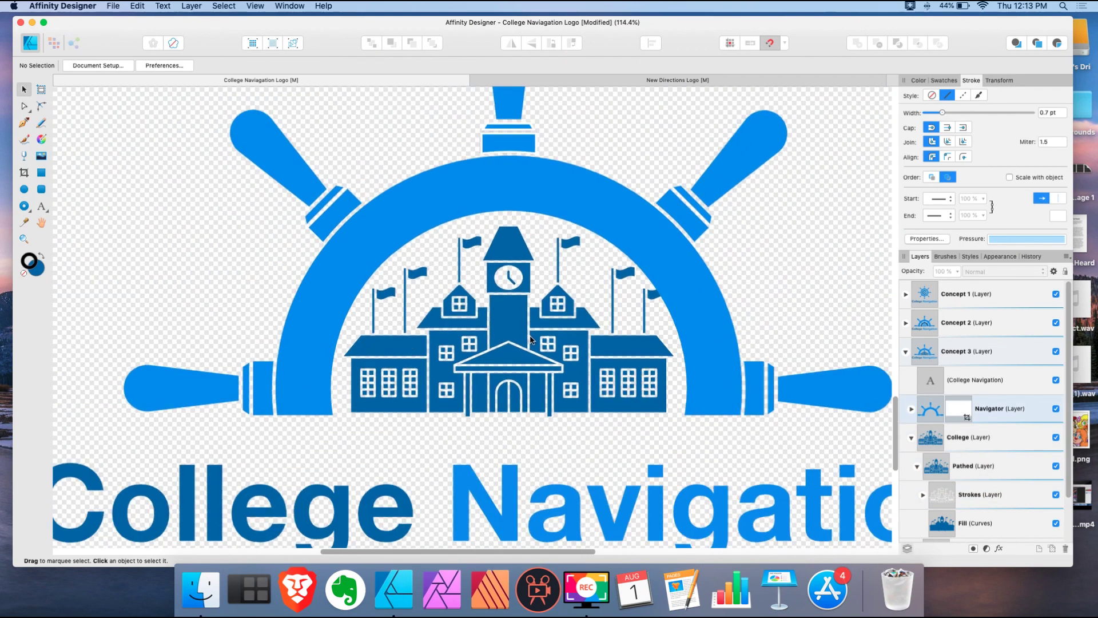
pyautogui.scroll(3, 530, 340)
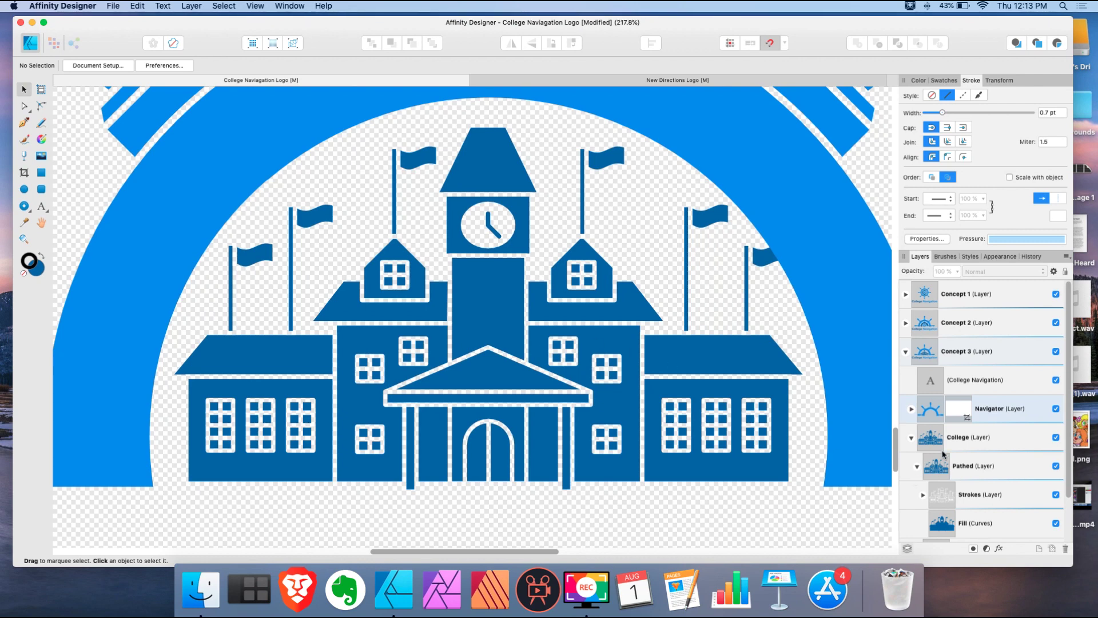
# Step: Collapse and hide the Pathed layer, show the Shapes layer, and hide the Navigator wheel
pyautogui.click(917, 467)
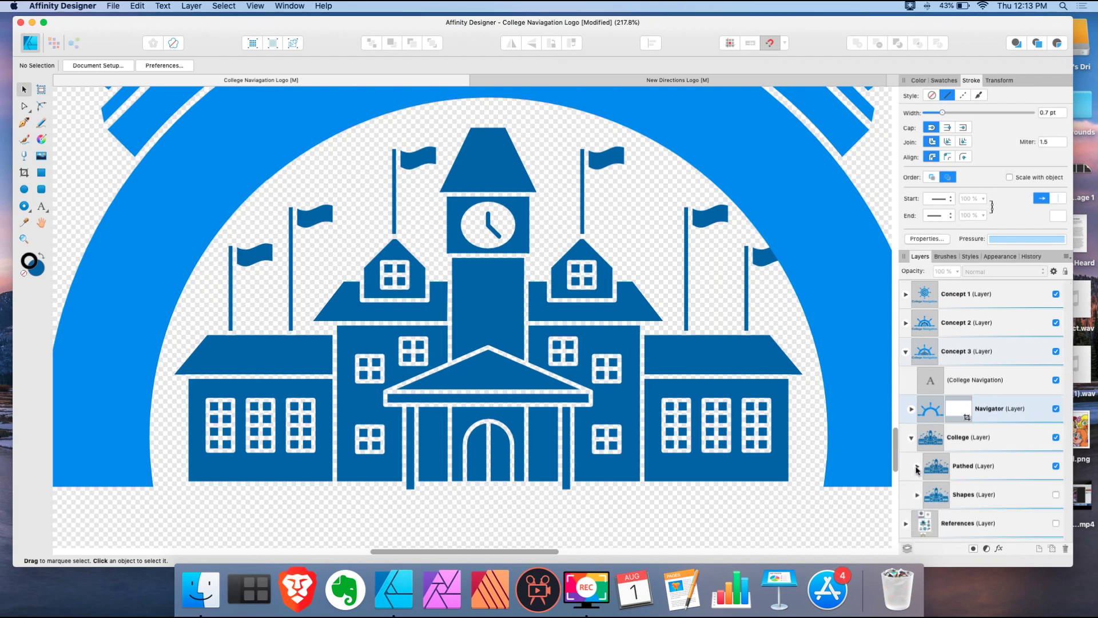
pyautogui.click(1056, 466)
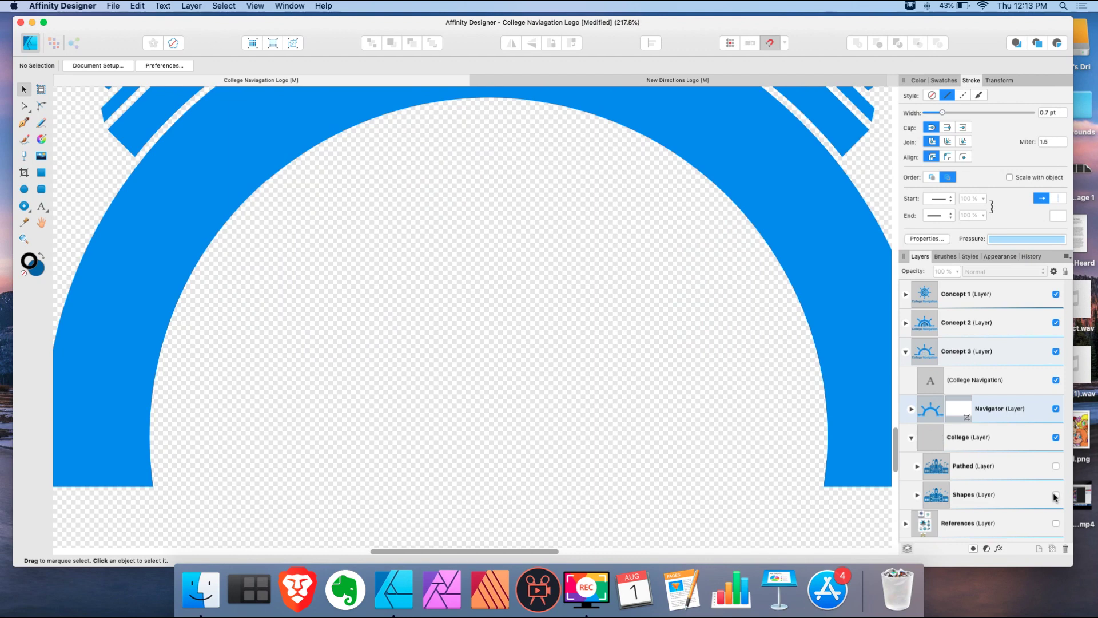
pyautogui.click(1056, 496)
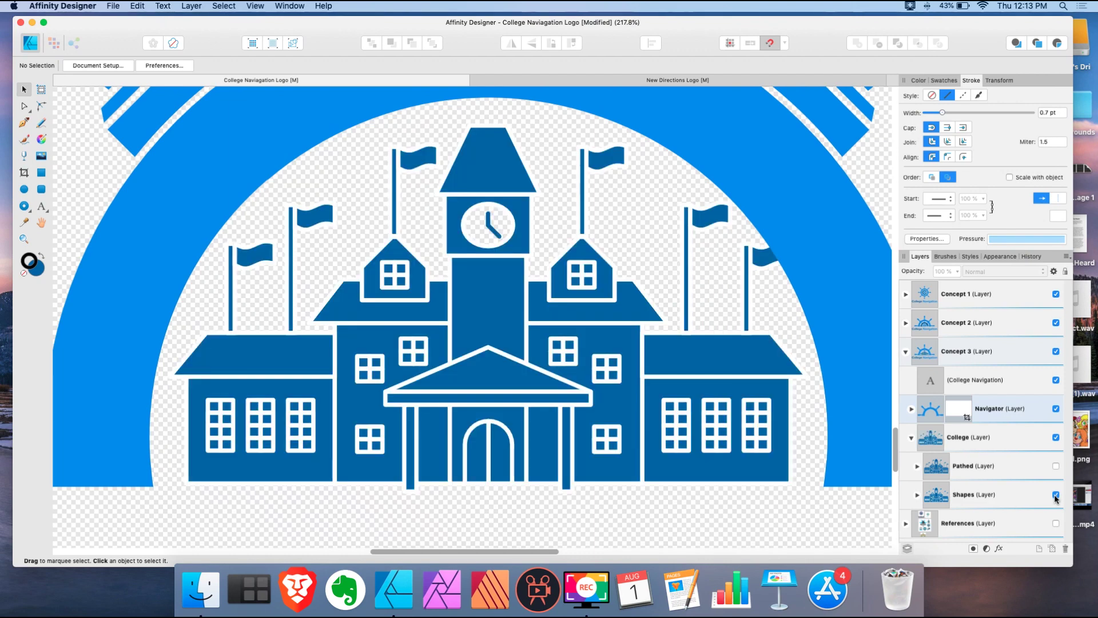
pyautogui.click(495, 301)
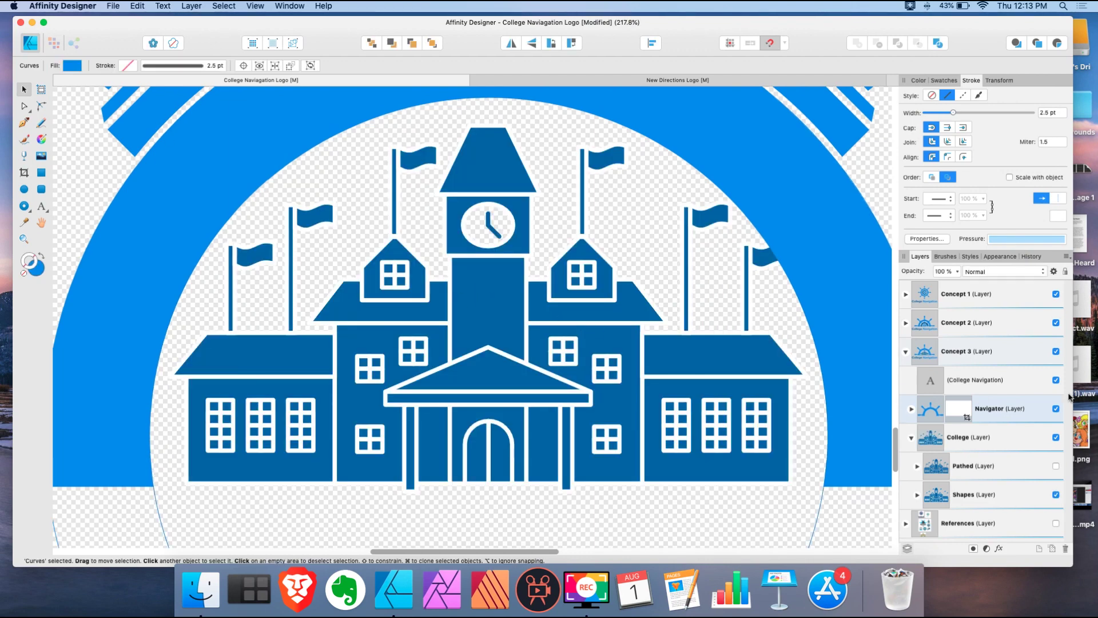
pyautogui.click(1056, 408)
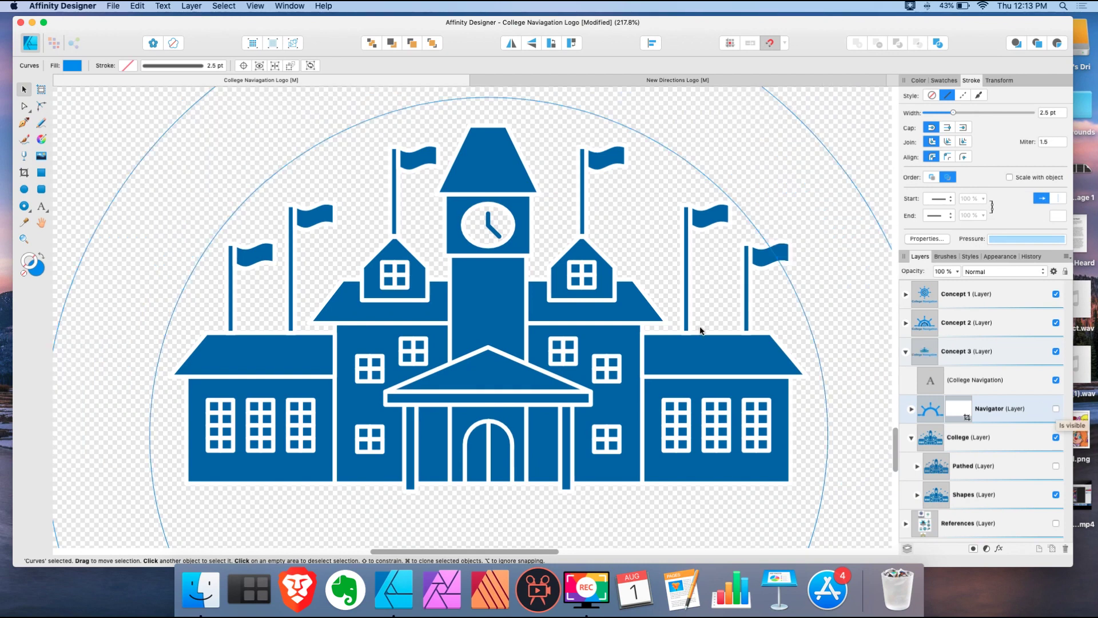
# Step: Test-move the central tower rectangle, then undo the move
pyautogui.click(497, 297)
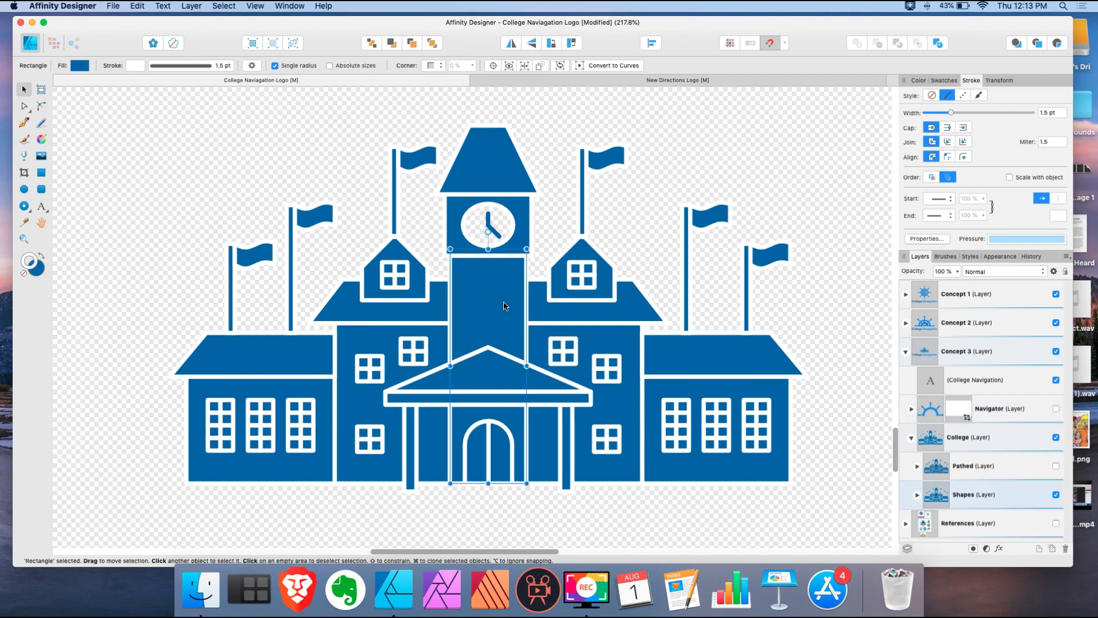
pyautogui.moveTo(503, 306); pyautogui.dragTo(569, 333)
pyautogui.press('super+z')
pyautogui.press('super+d')
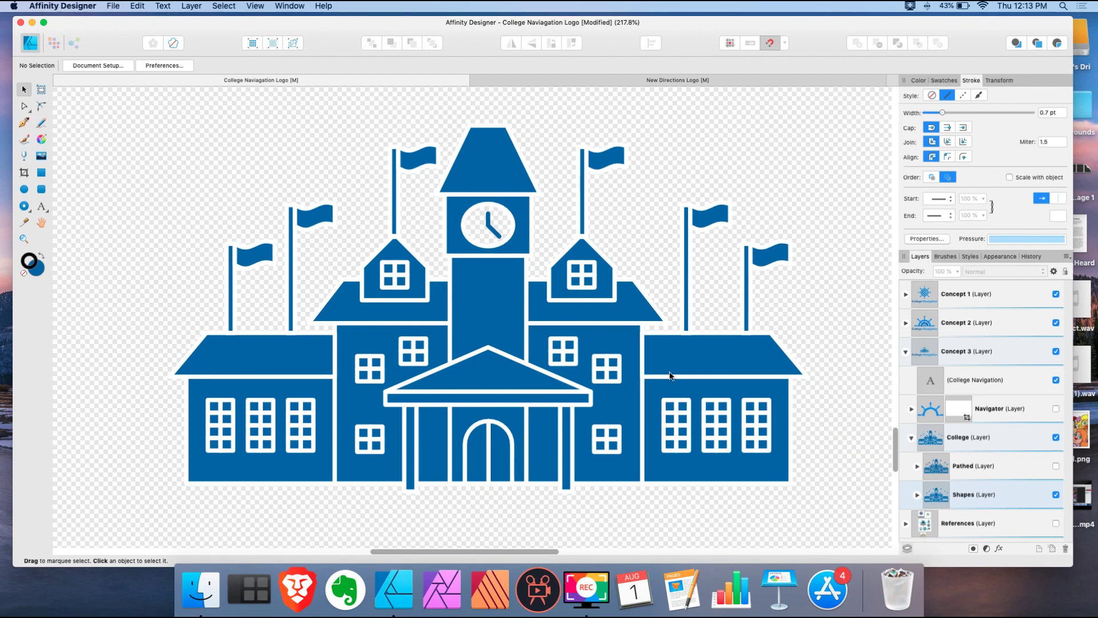
# Step: Delete the old Pathed layer and add a new layer above Shapes named 'Pathed'
pyautogui.click(1019, 470)
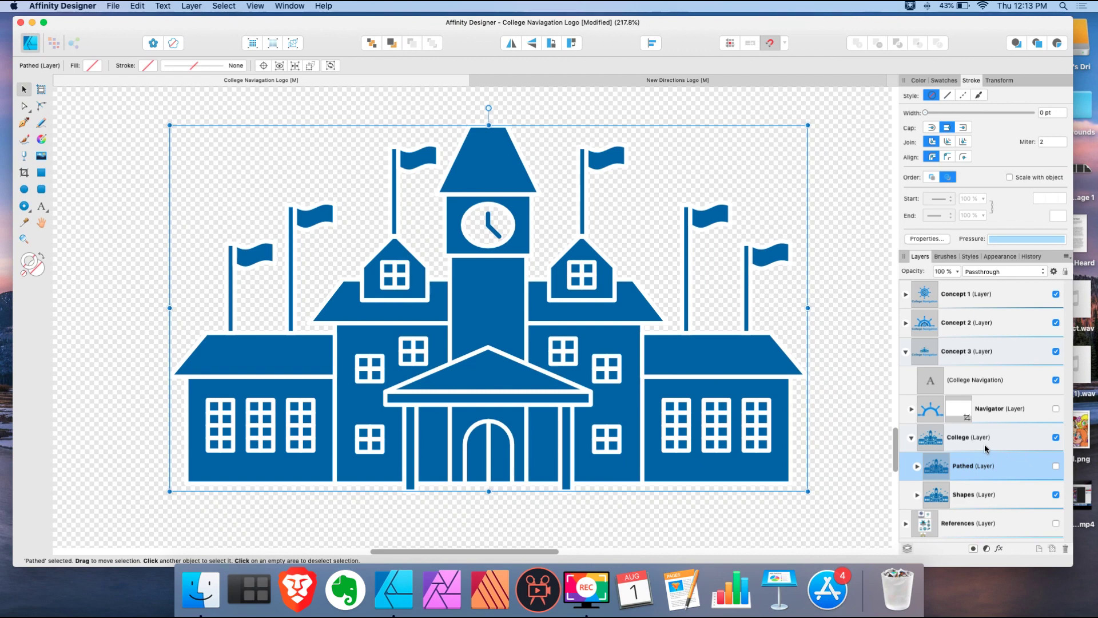
pyautogui.press('Delete')
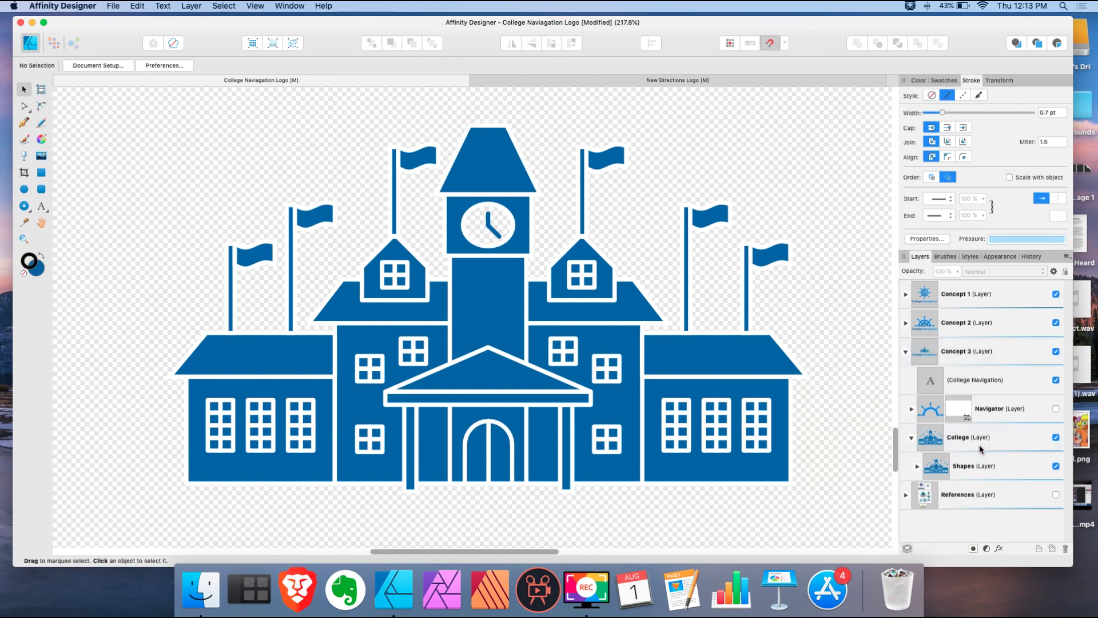
pyautogui.click(979, 465)
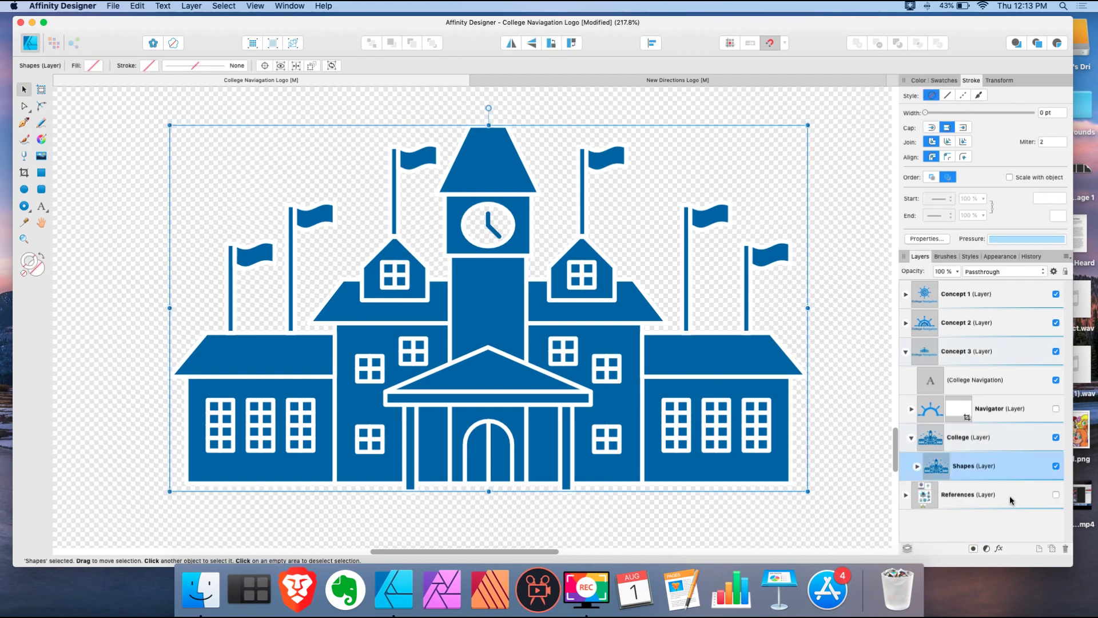
pyautogui.click(1039, 548)
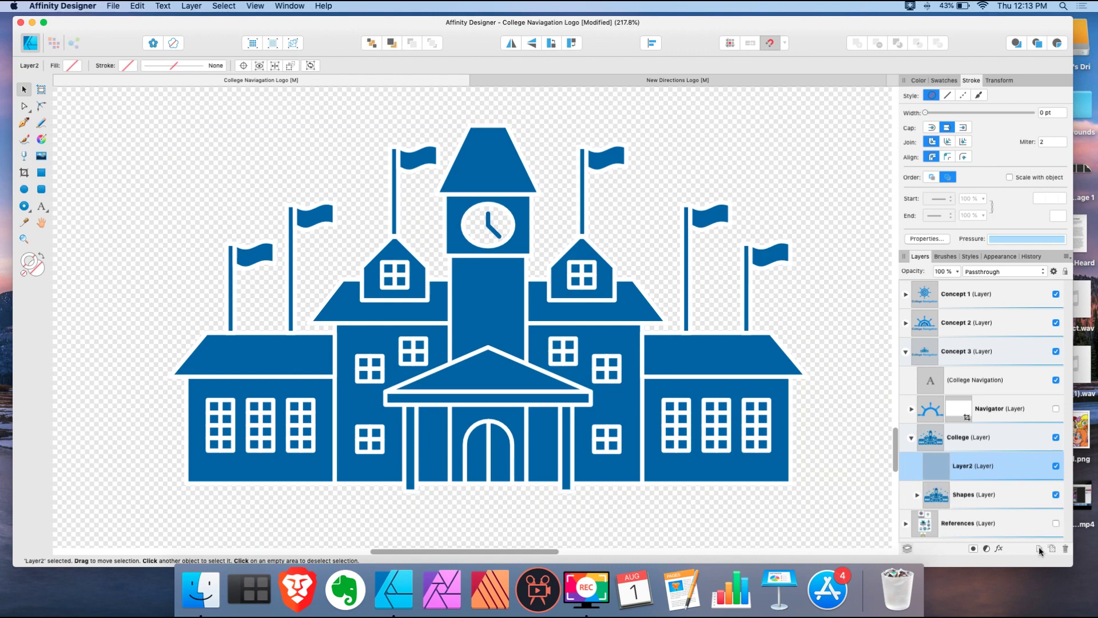
pyautogui.doubleClick(967, 468)
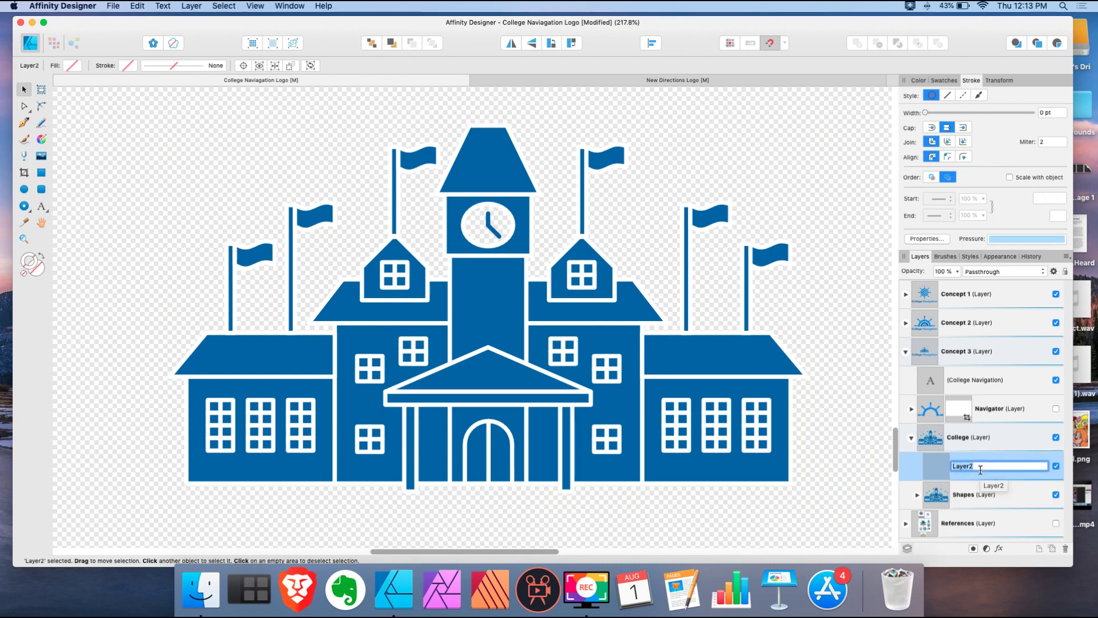
pyautogui.write('Pathed')
pyautogui.press('Return')
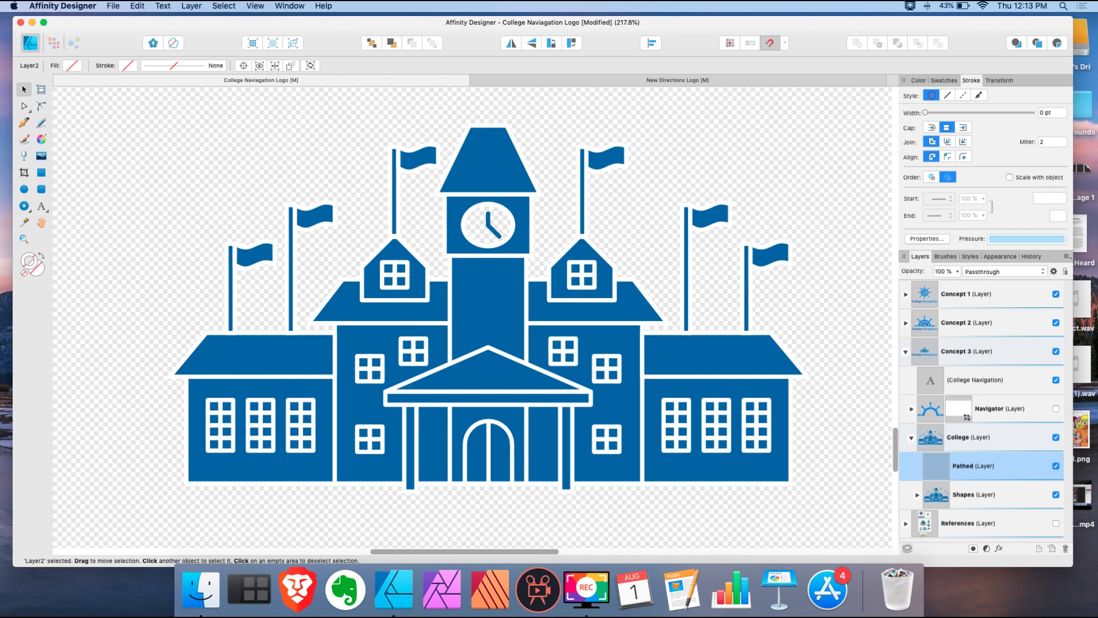
# Step: Add two empty layers and move them inside the Pathed layer
pyautogui.click(917, 496)
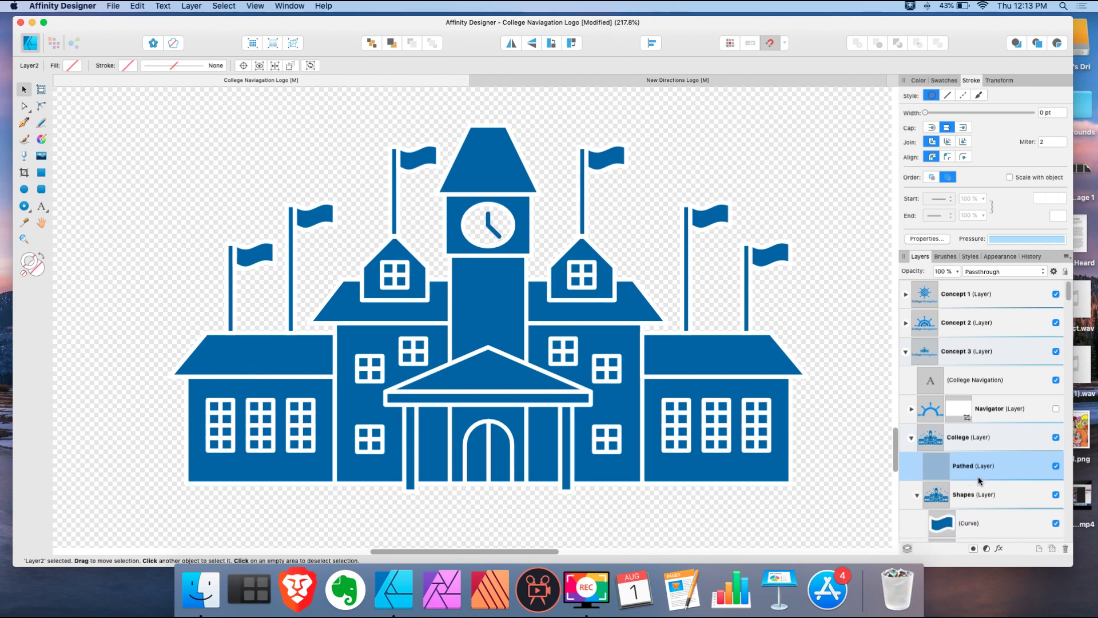
pyautogui.scroll(-3, 979, 476)
pyautogui.click(980, 470)
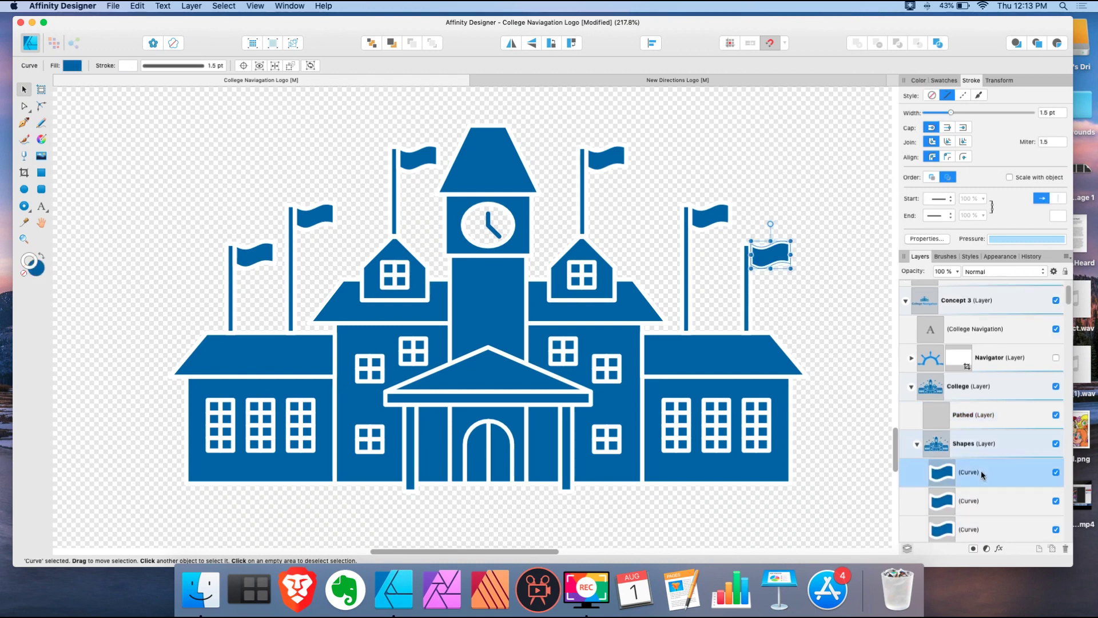
pyautogui.click(993, 412)
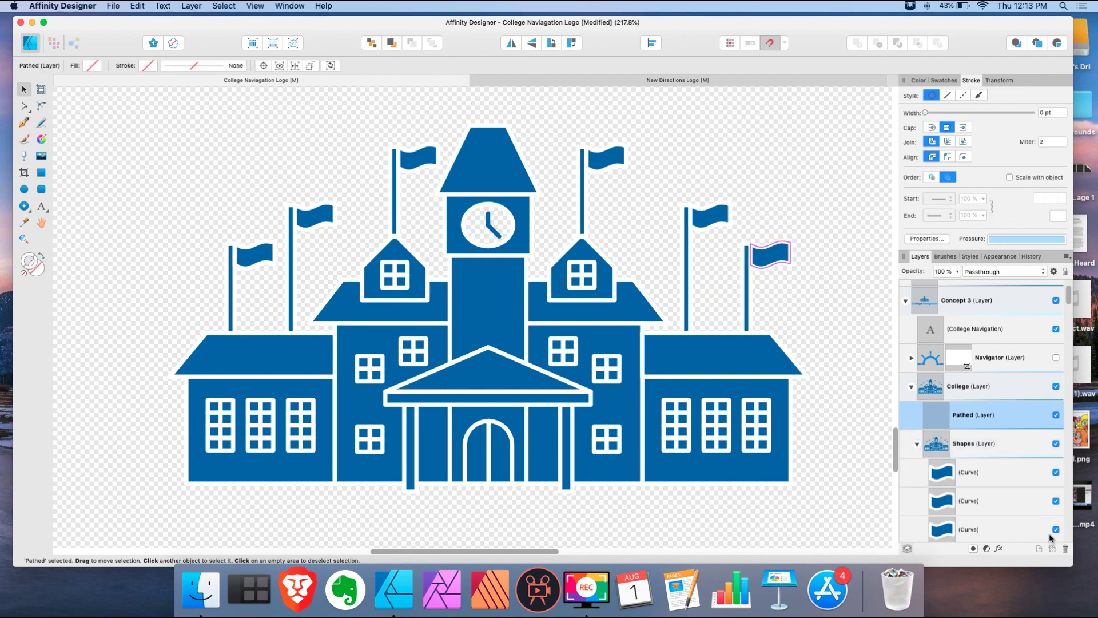
pyautogui.click(1041, 548)
pyautogui.click(1041, 547)
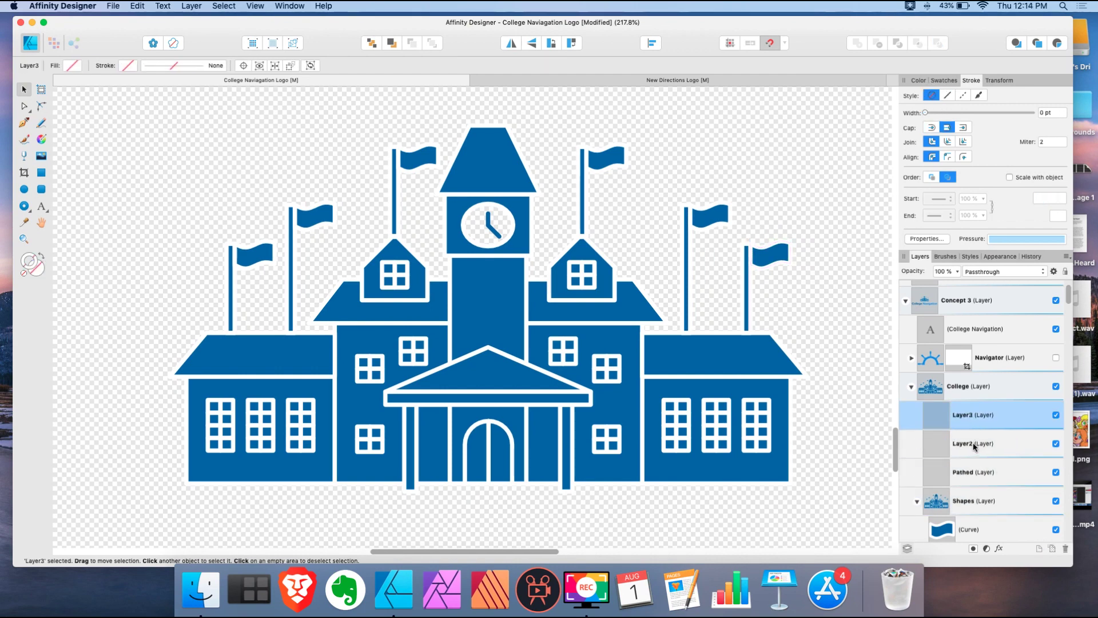
pyautogui.keyDown('shift'); pyautogui.click(973, 441); pyautogui.keyUp('shift')
pyautogui.moveTo(973, 442); pyautogui.dragTo(996, 473)
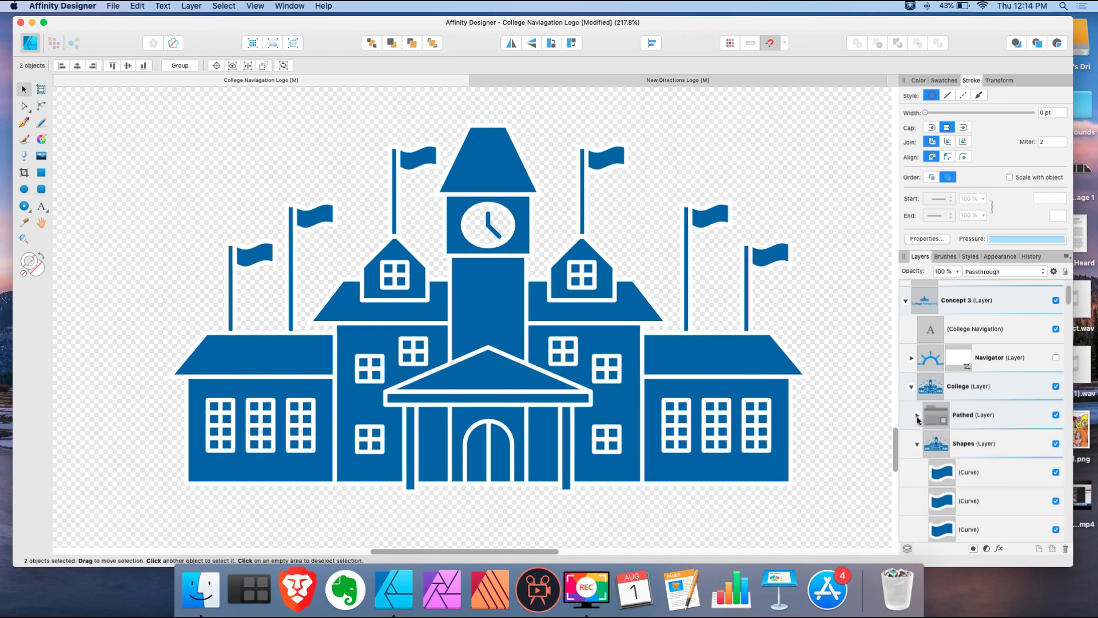
# Step: Rename the upper sublayer 'Strokes' and the lower one 'Fills'
pyautogui.doubleClick(973, 442)
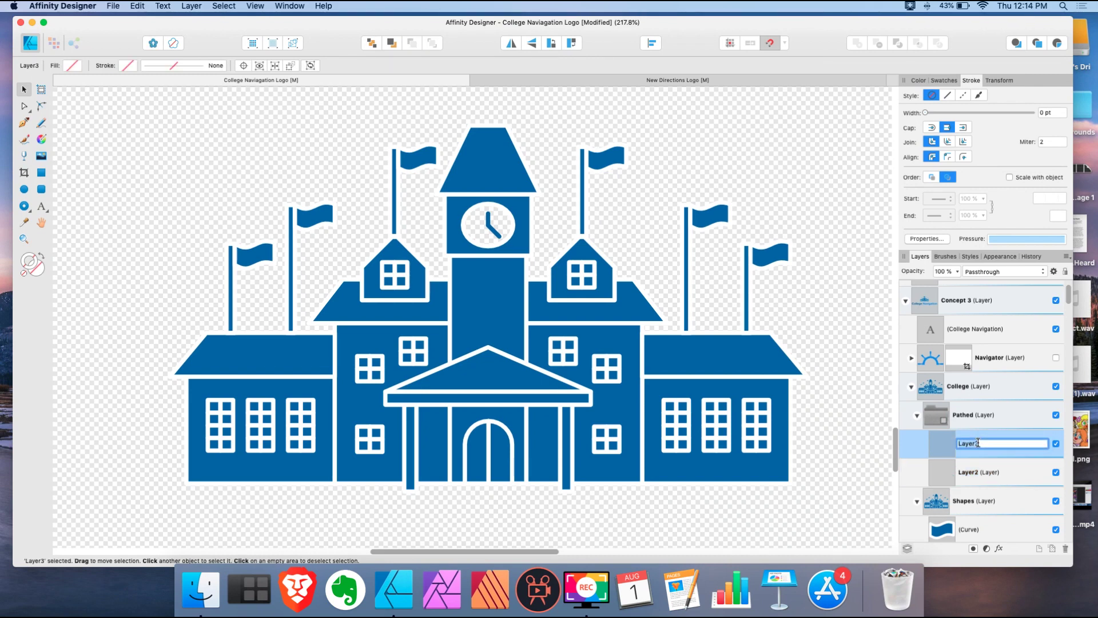
pyautogui.write('Strokes')
pyautogui.press('Return')
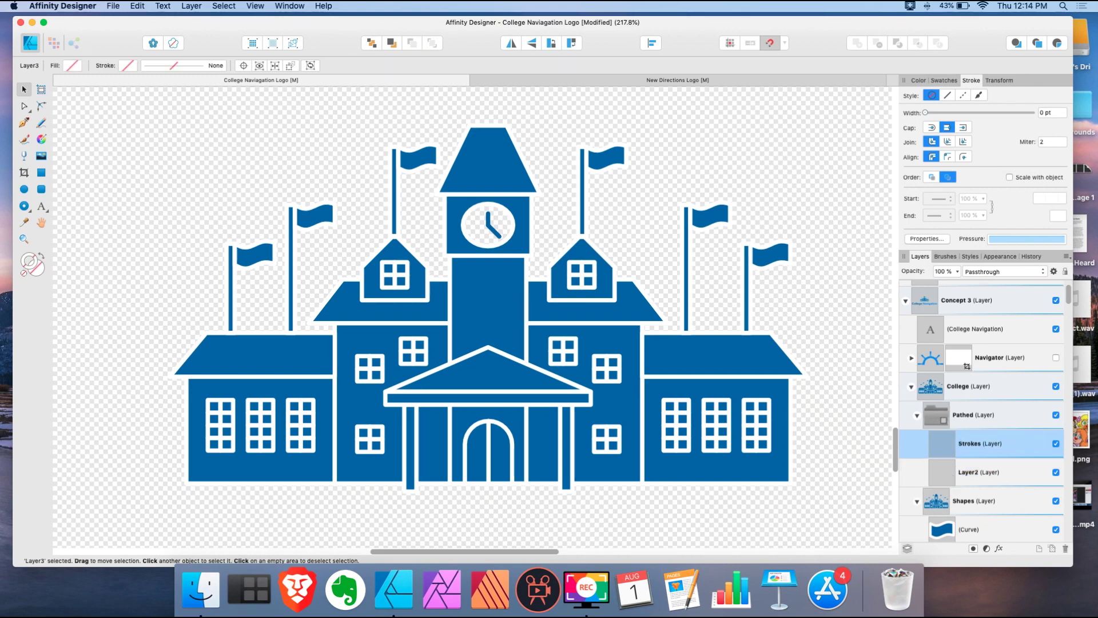
pyautogui.doubleClick(971, 474)
pyautogui.write('Fills')
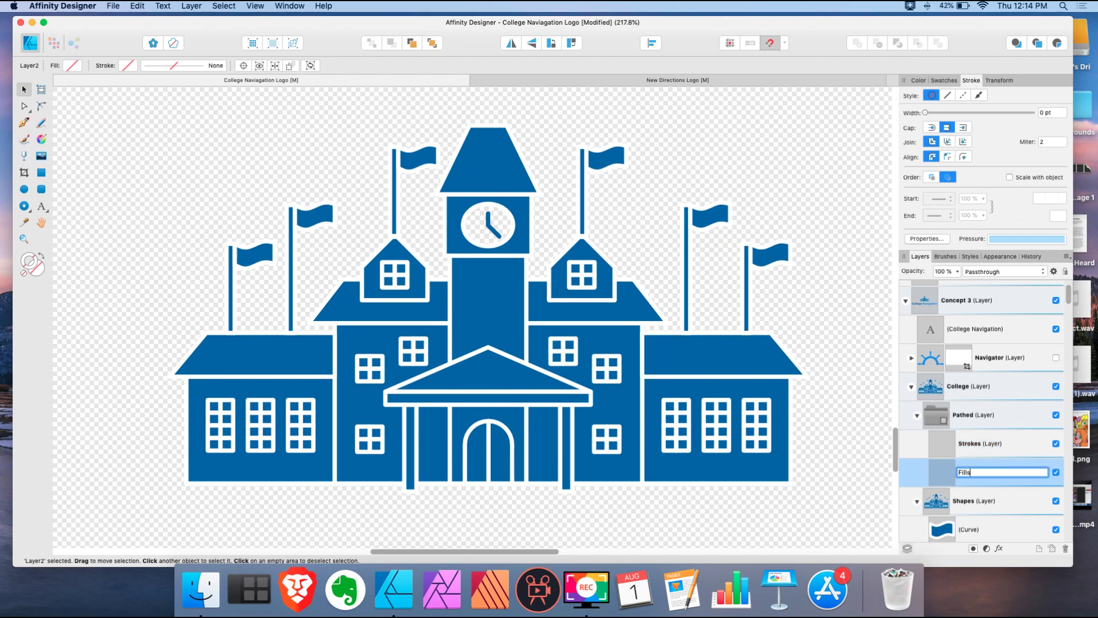
pyautogui.press('Return')
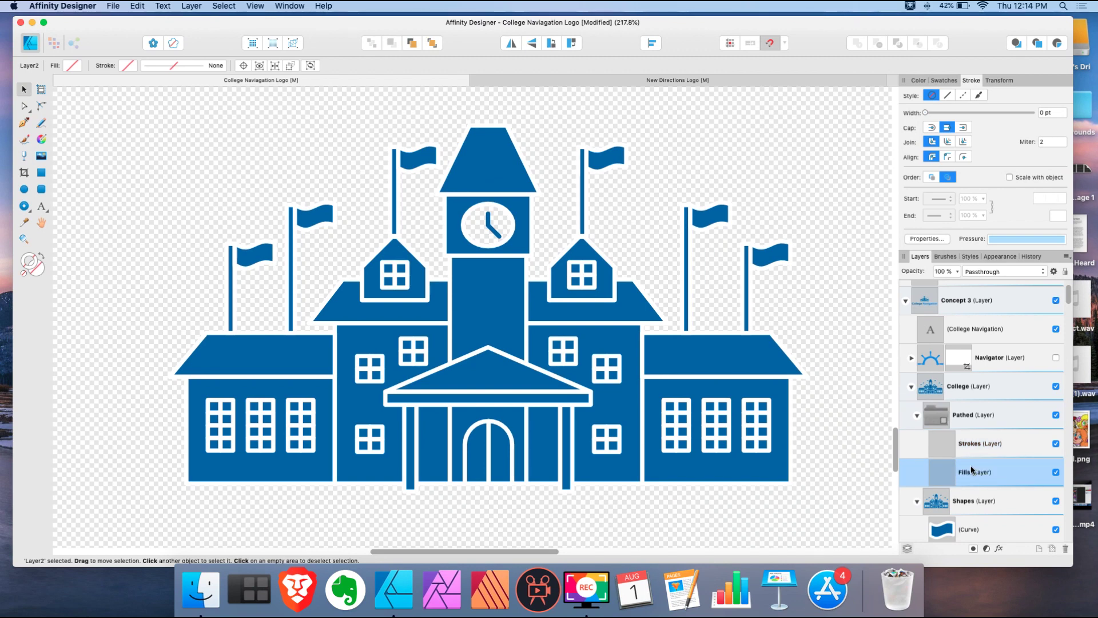
pyautogui.scroll(-1, 983, 465)
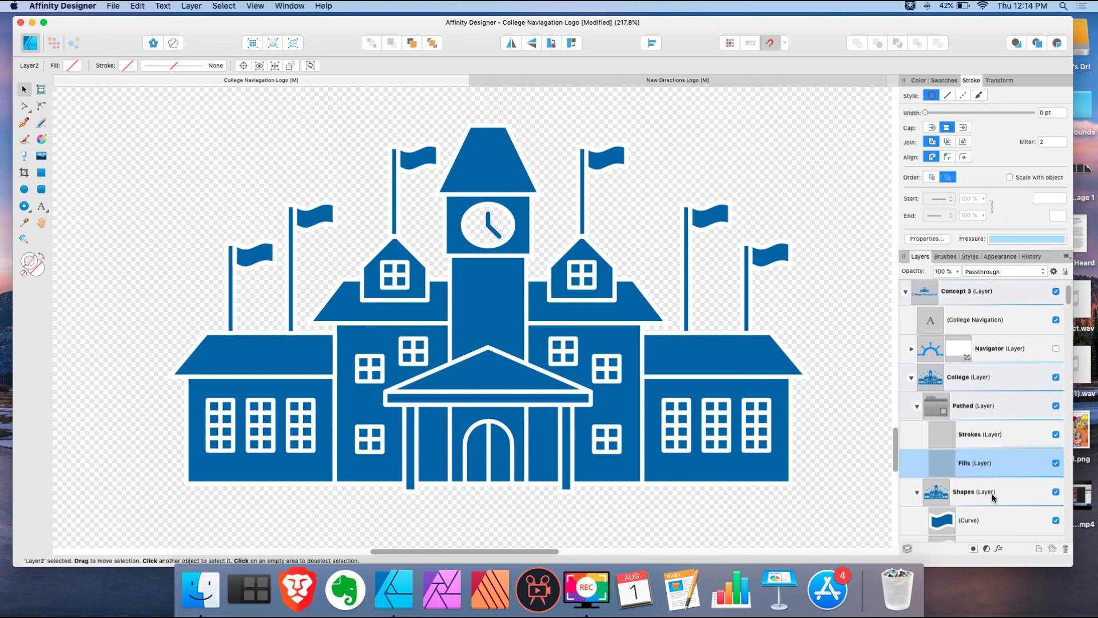
# Step: Select all 111 shapes from the first flag curve to the last rectangle, then collapse and hide Shapes
pyautogui.click(995, 520)
pyautogui.scroll(-10, 996, 475)
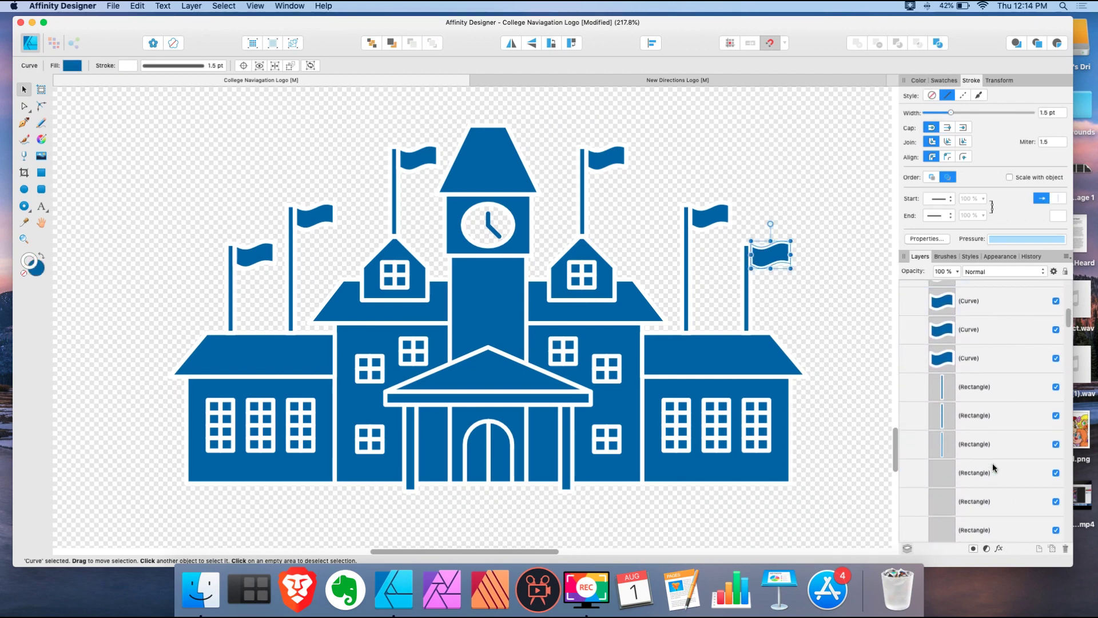
pyautogui.scroll(-3, 993, 462)
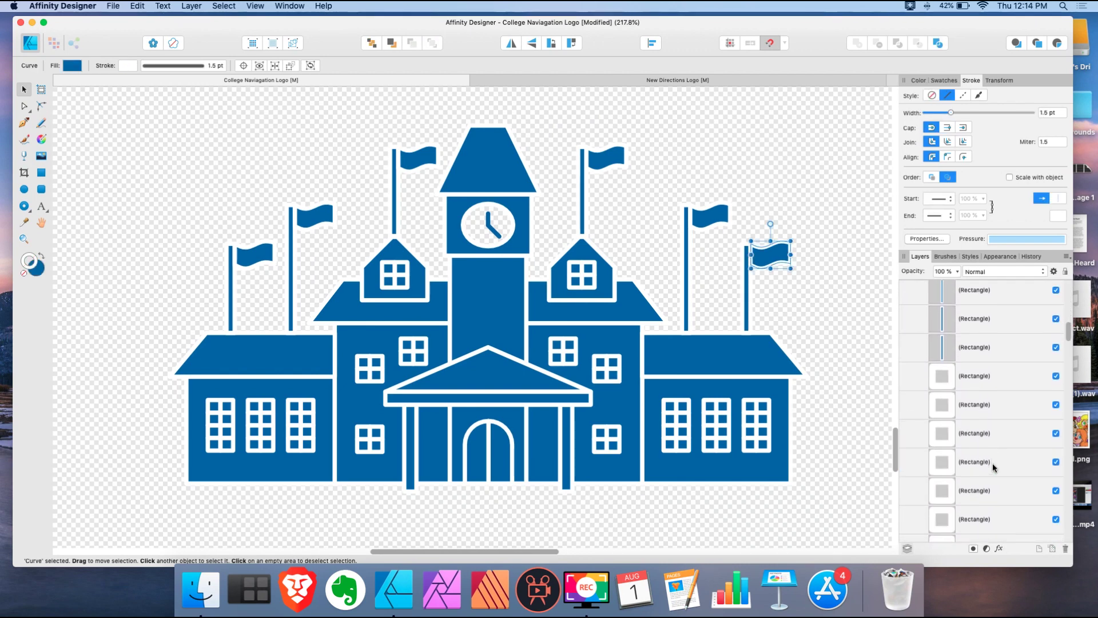
pyautogui.scroll(-6, 993, 462)
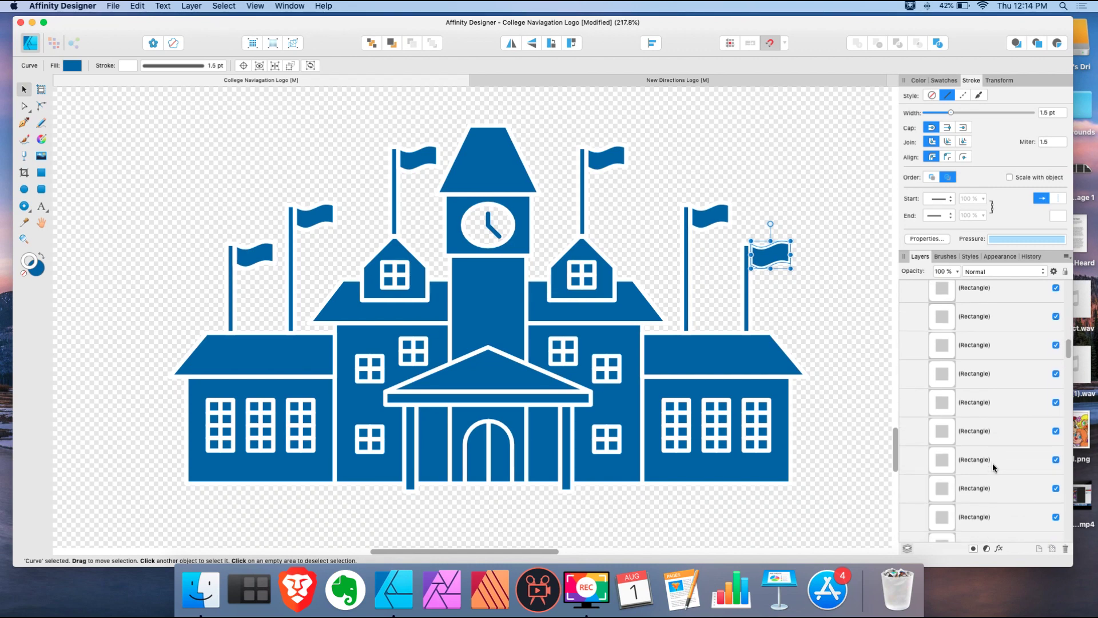
pyautogui.scroll(-10, 992, 462)
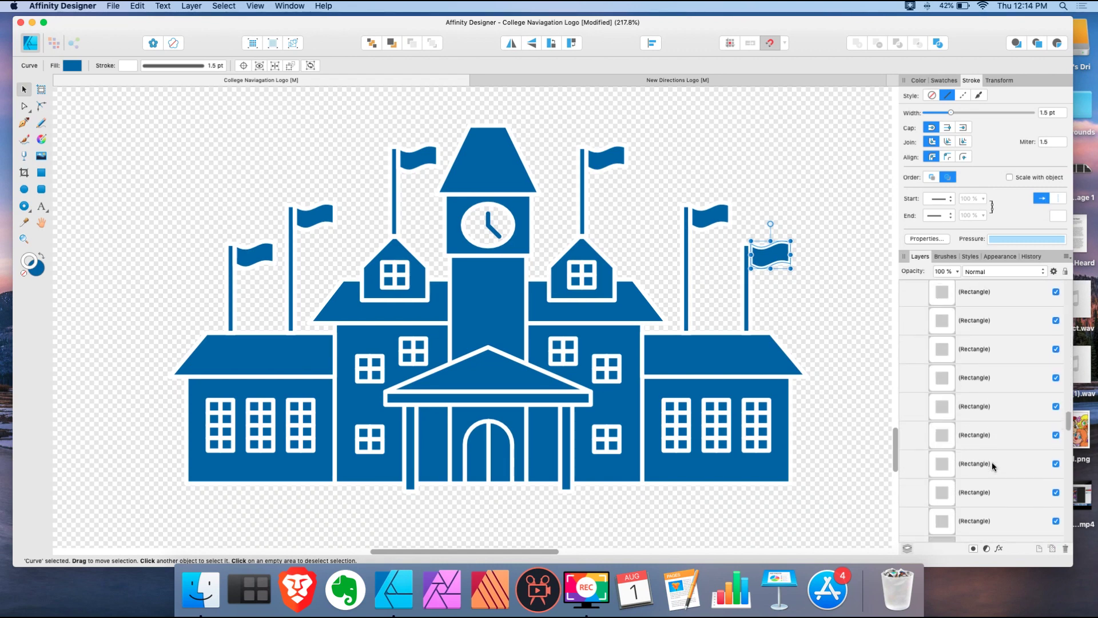
pyautogui.scroll(-10, 992, 463)
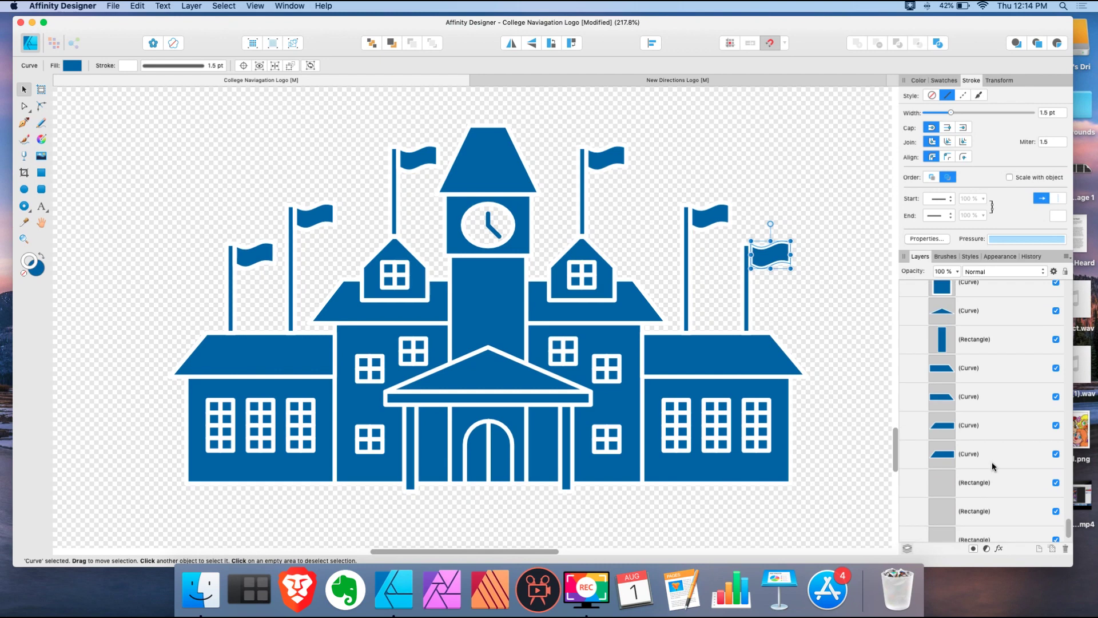
pyautogui.keyDown('shift'); pyautogui.click(979, 498); pyautogui.keyUp('shift')
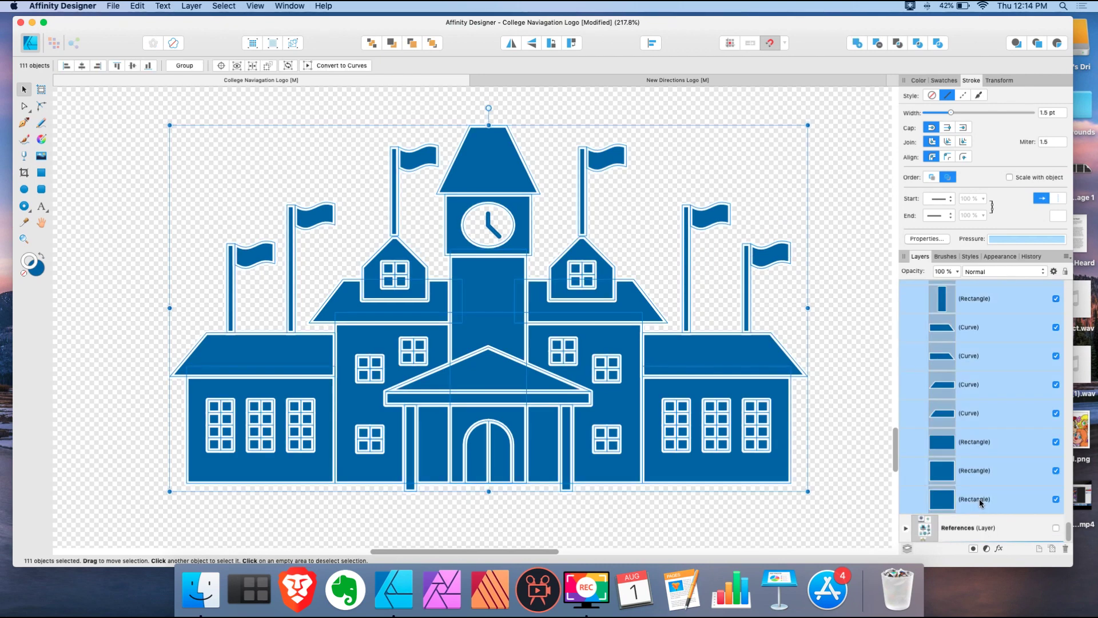
pyautogui.scroll(15, 978, 493)
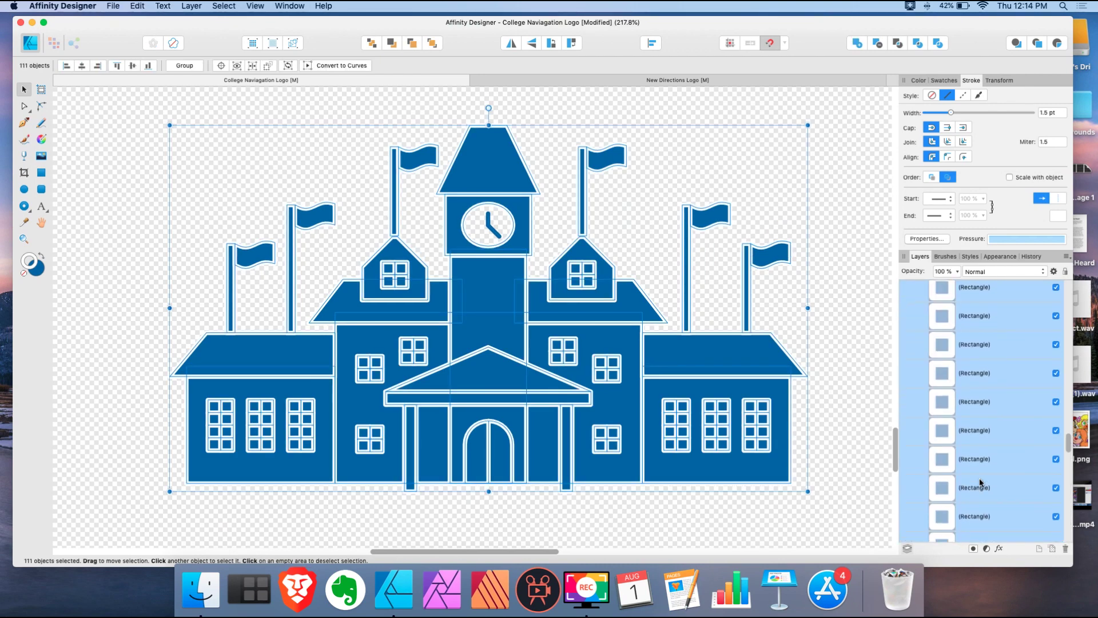
pyautogui.scroll(3, 980, 483)
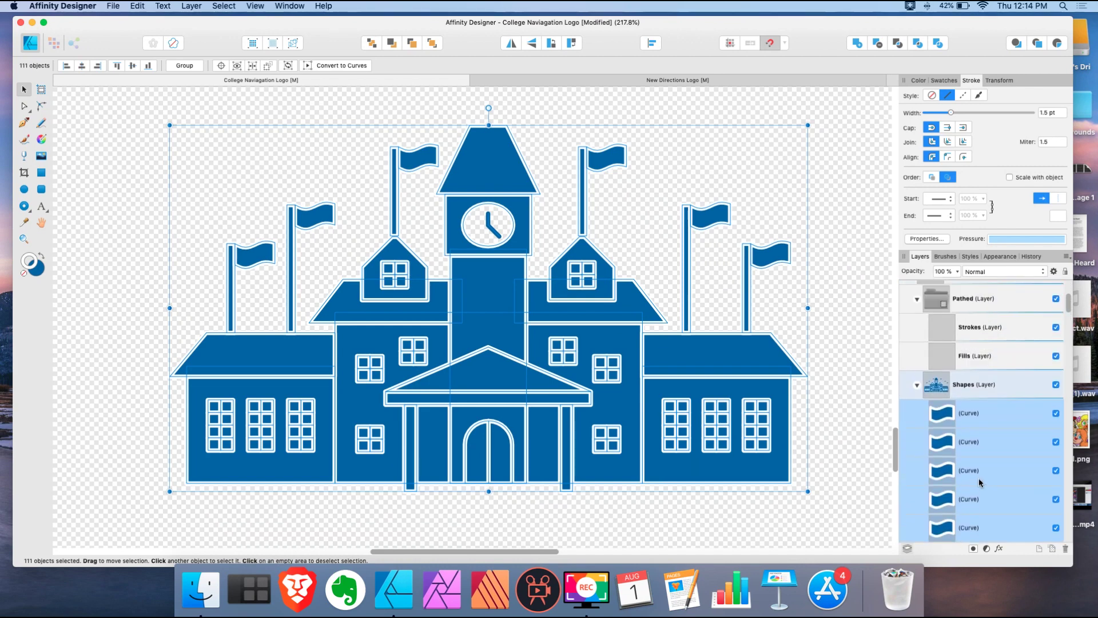
pyautogui.click(917, 384)
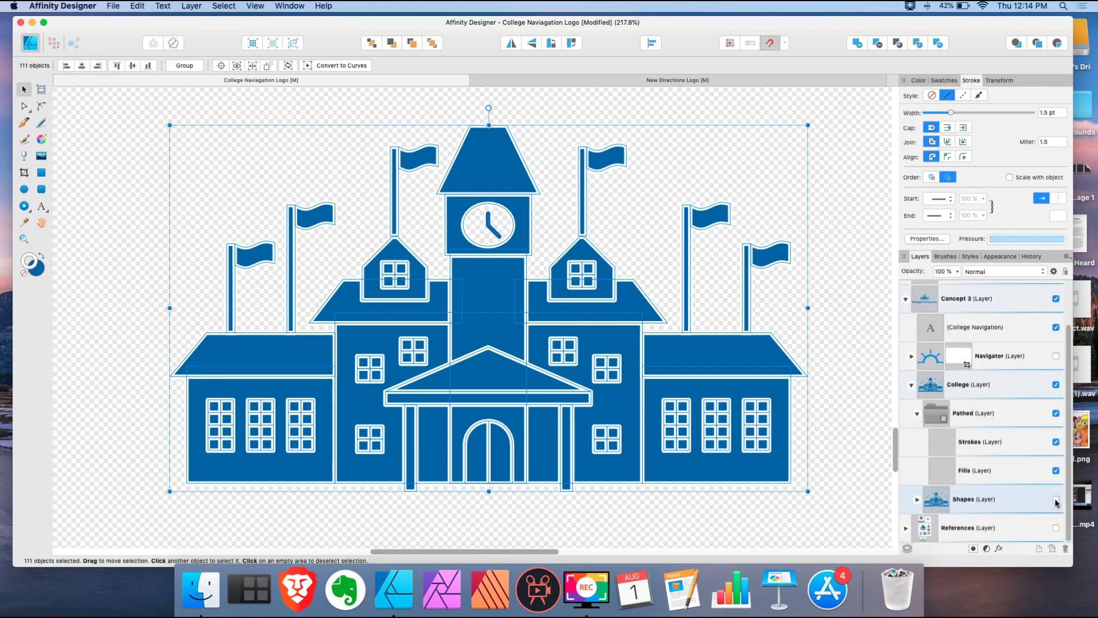
pyautogui.click(1056, 499)
# Step: Paste the building into the Strokes layer and set its fill to None, leaving white outlines
pyautogui.click(980, 442)
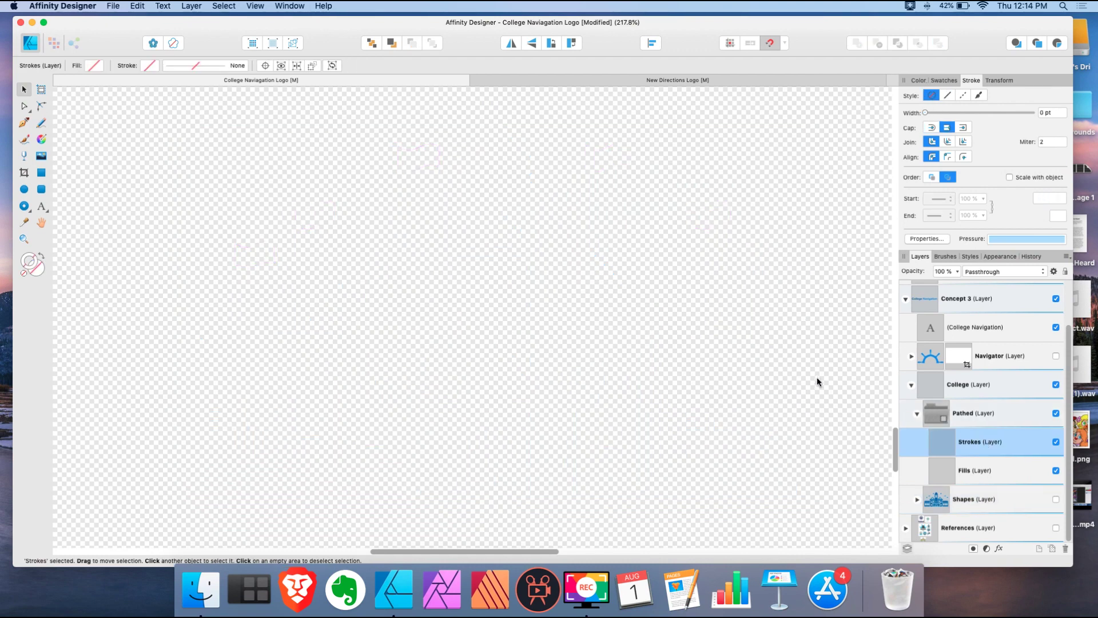
pyautogui.press('super+v')
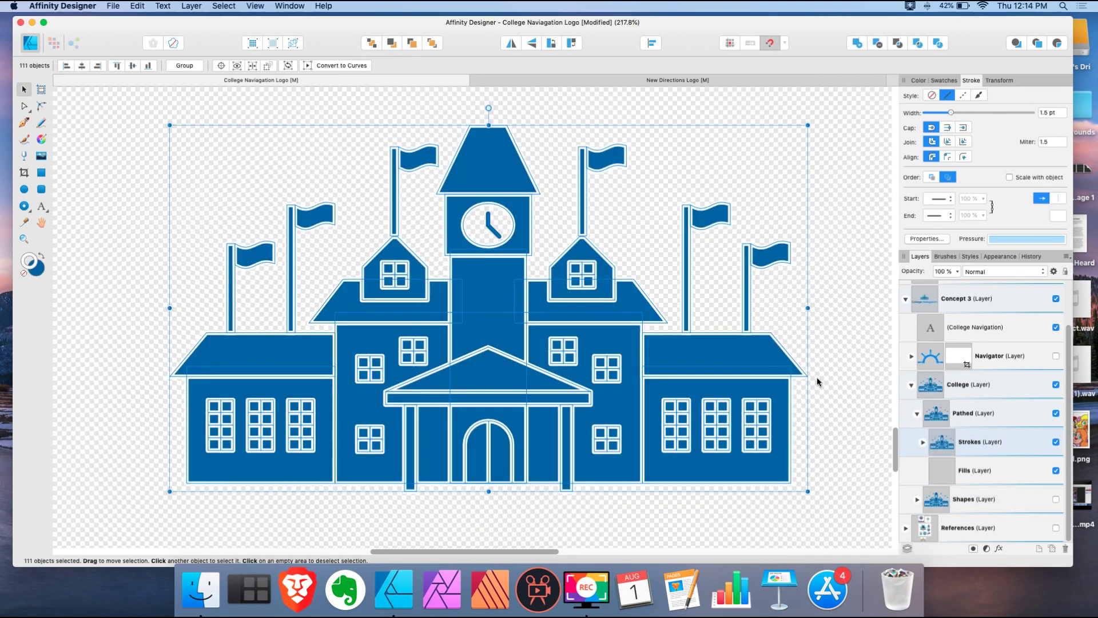
pyautogui.click(24, 274)
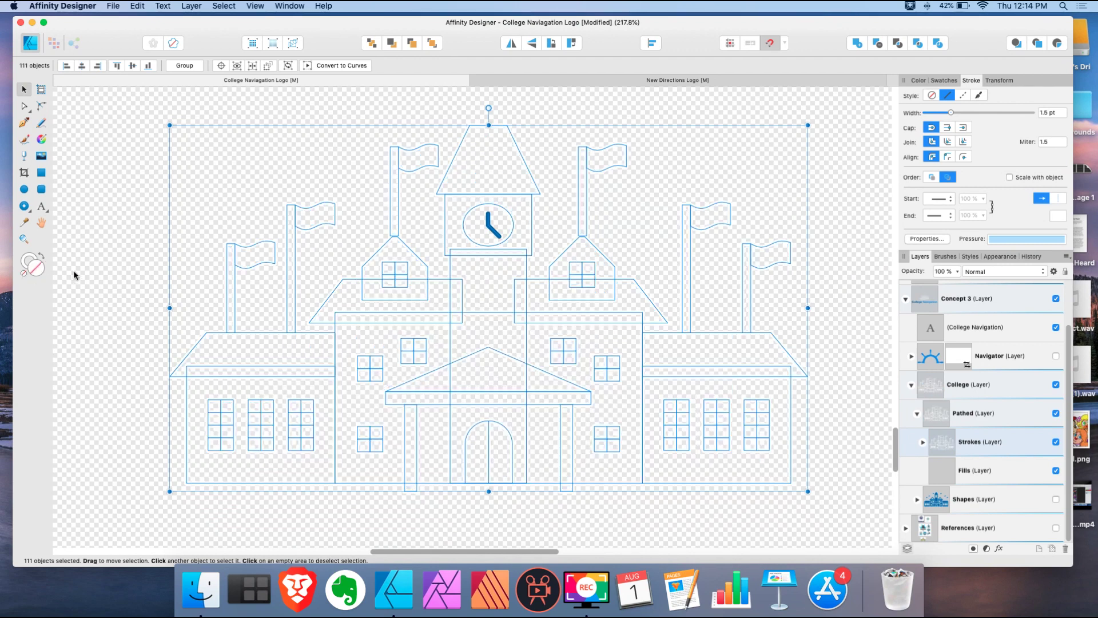
pyautogui.click(258, 287)
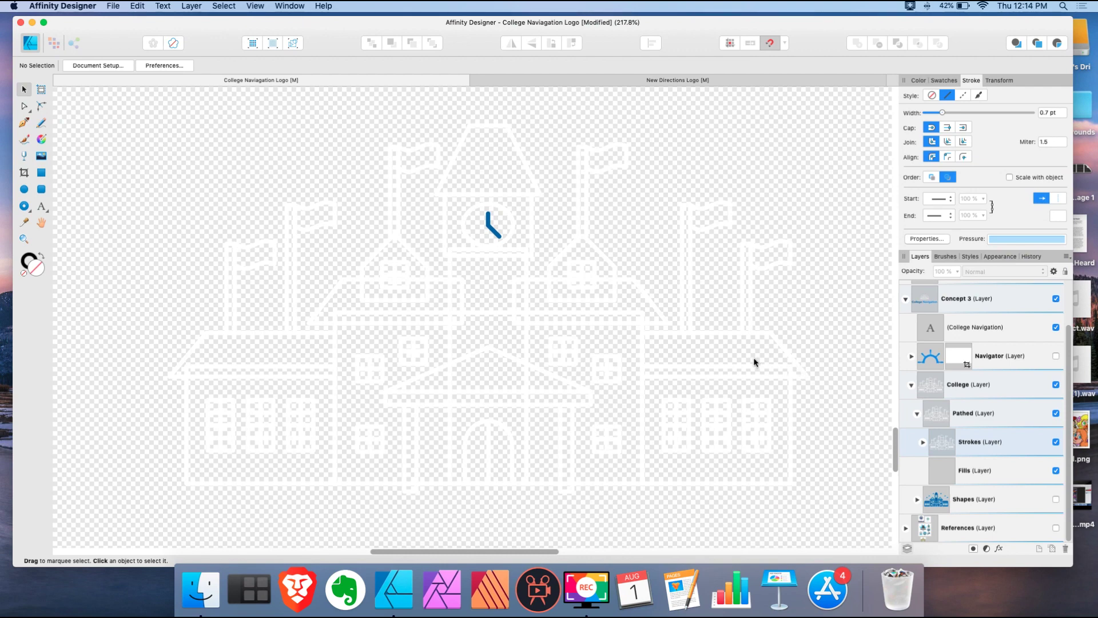
# Step: Paste the building into Fills, merge it with the Add boolean into one silhouette, and re-show Strokes
pyautogui.click(1056, 442)
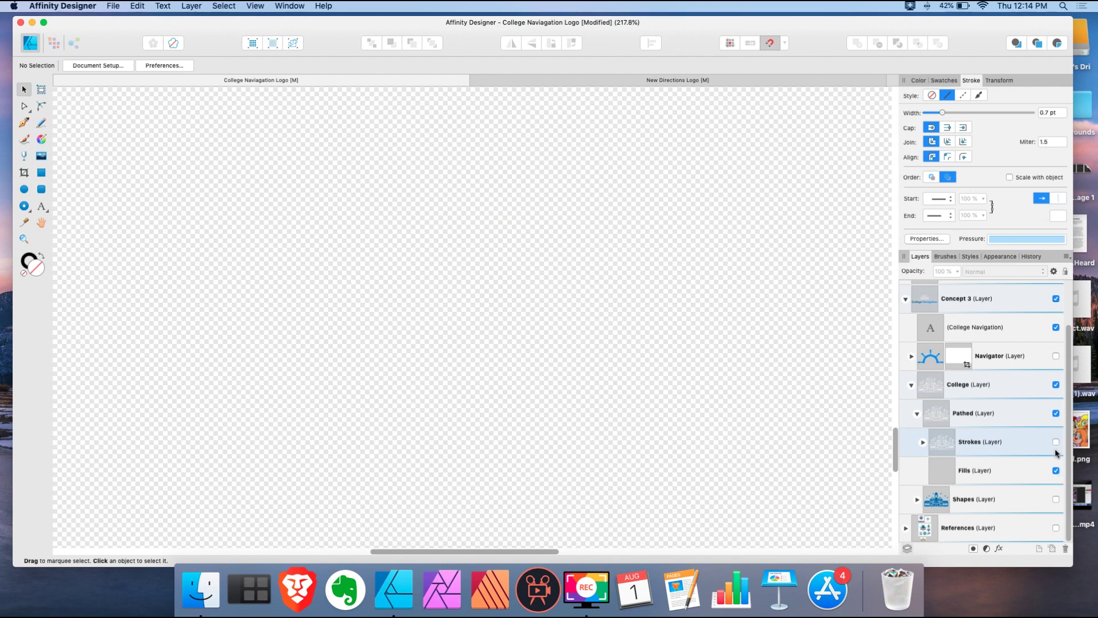
pyautogui.click(1011, 471)
pyautogui.press('super+c')
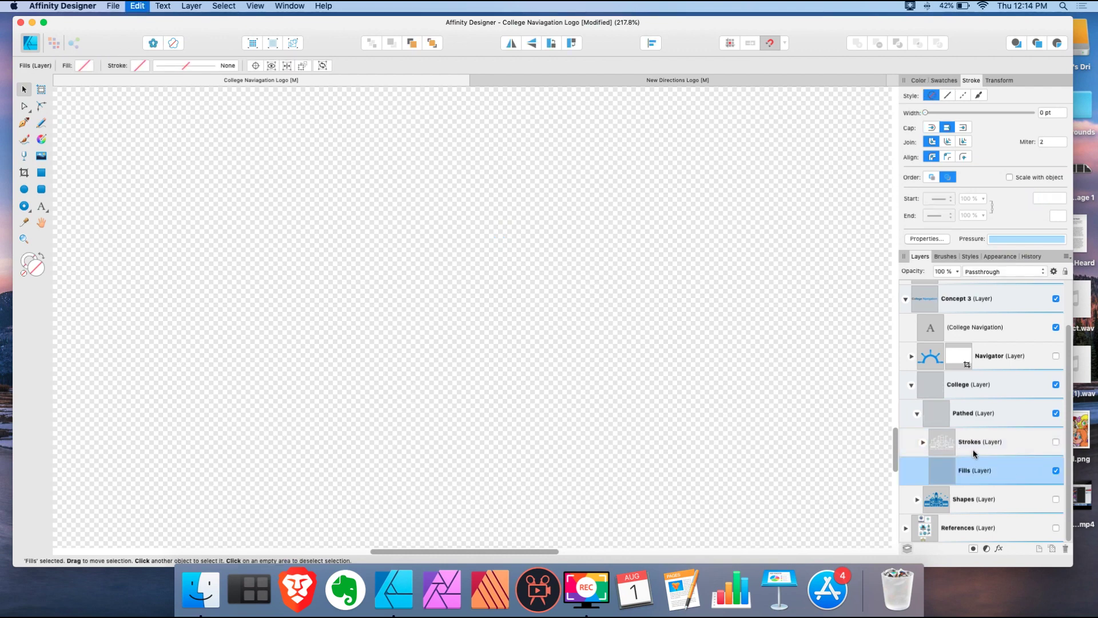
pyautogui.press('super+v')
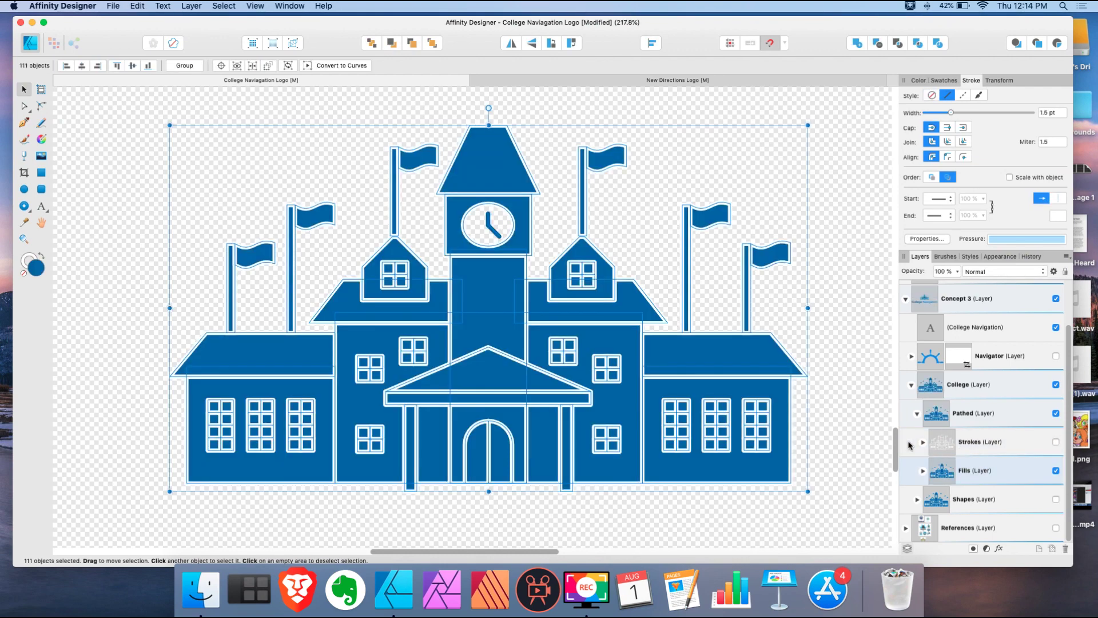
pyautogui.click(857, 45)
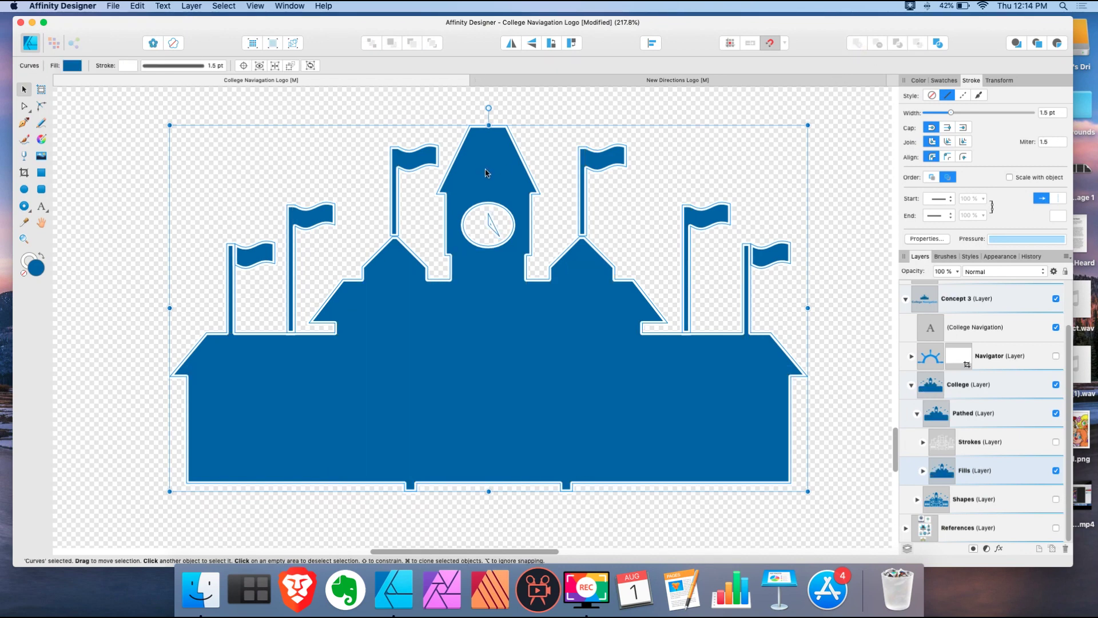
pyautogui.click(560, 184)
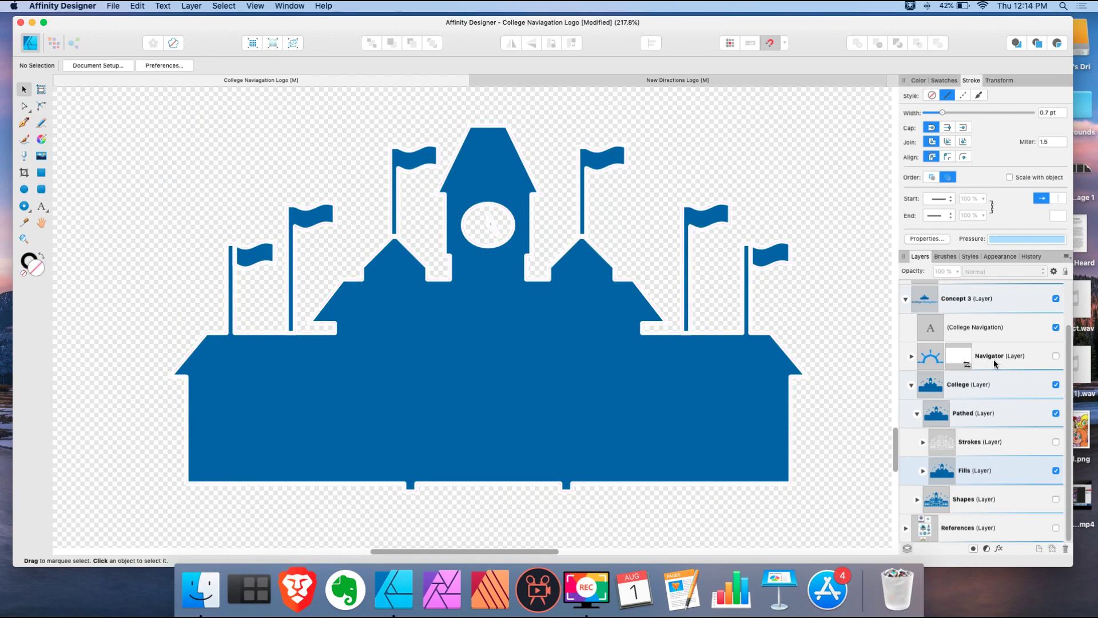
pyautogui.click(1056, 442)
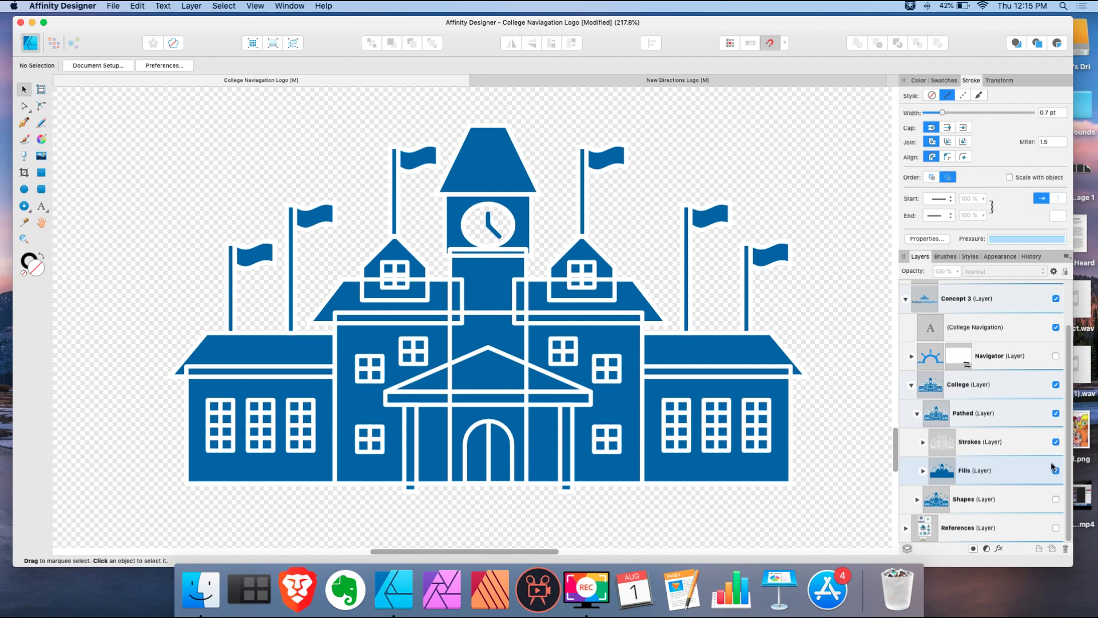
pyautogui.click(1004, 440)
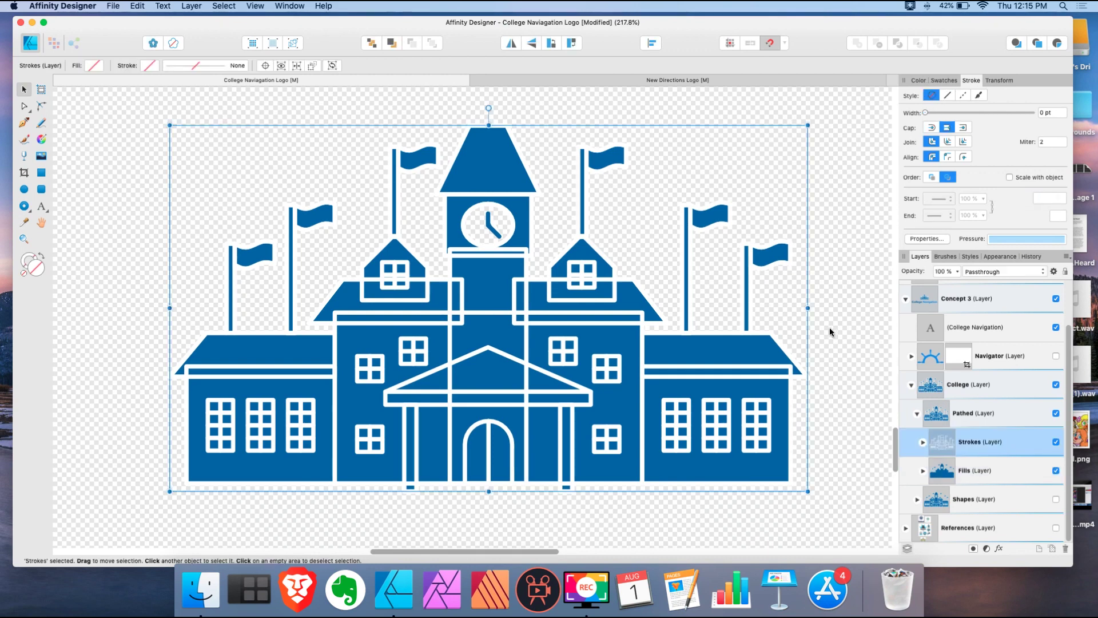
# Step: Lower the top edge of the tower's outline rectangle
pyautogui.click(450, 275)
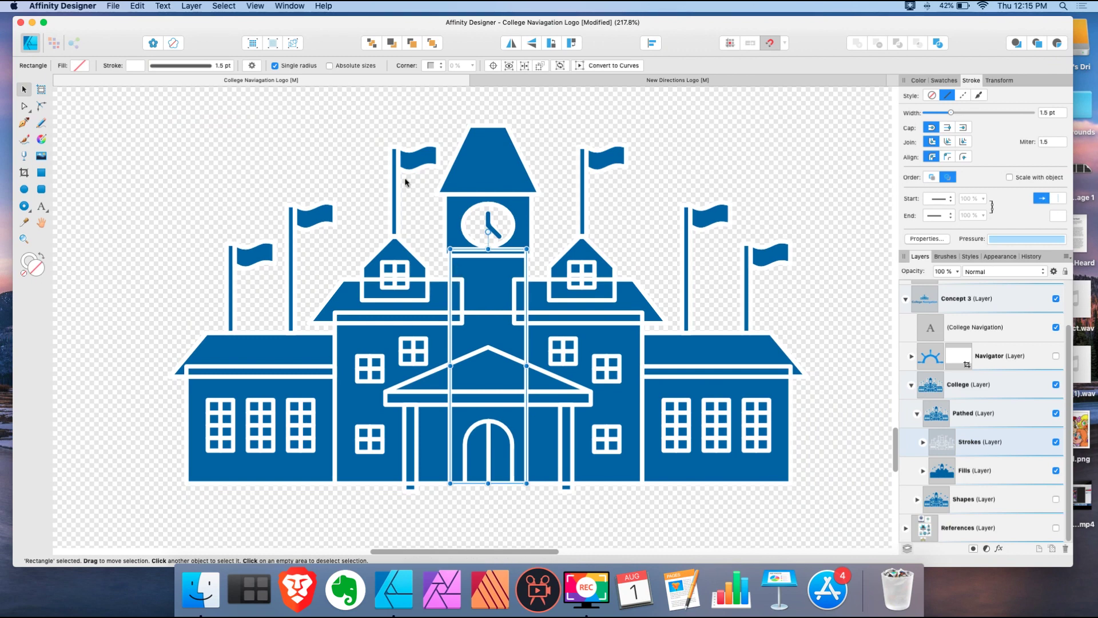
pyautogui.scroll(5, 485, 247)
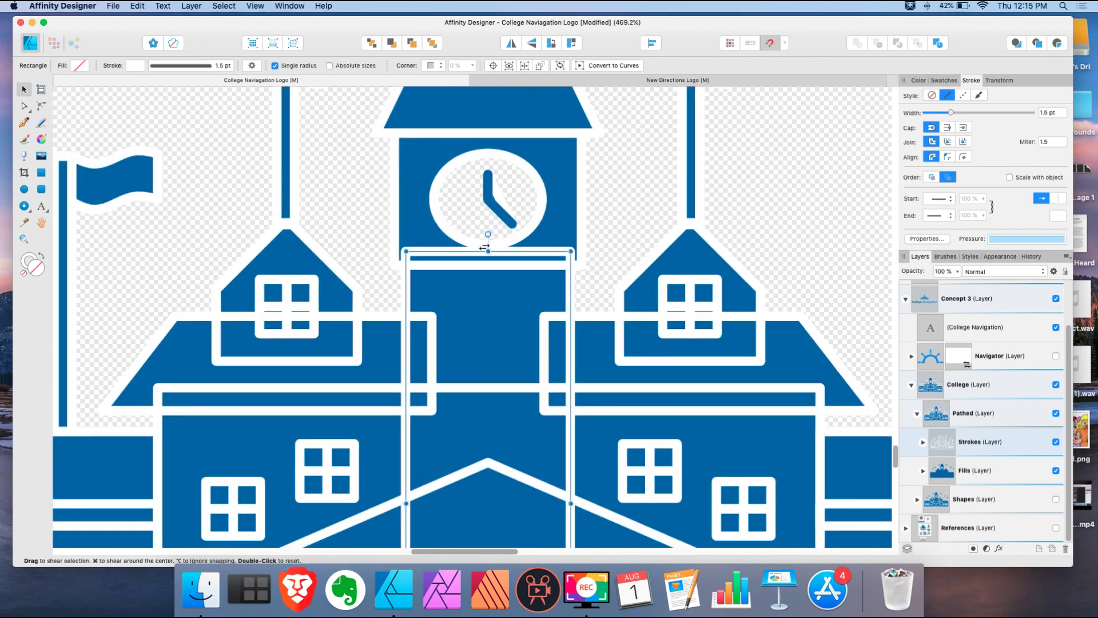
pyautogui.moveTo(488, 251); pyautogui.dragTo(487, 269)
pyautogui.scroll(-5, 421, 367)
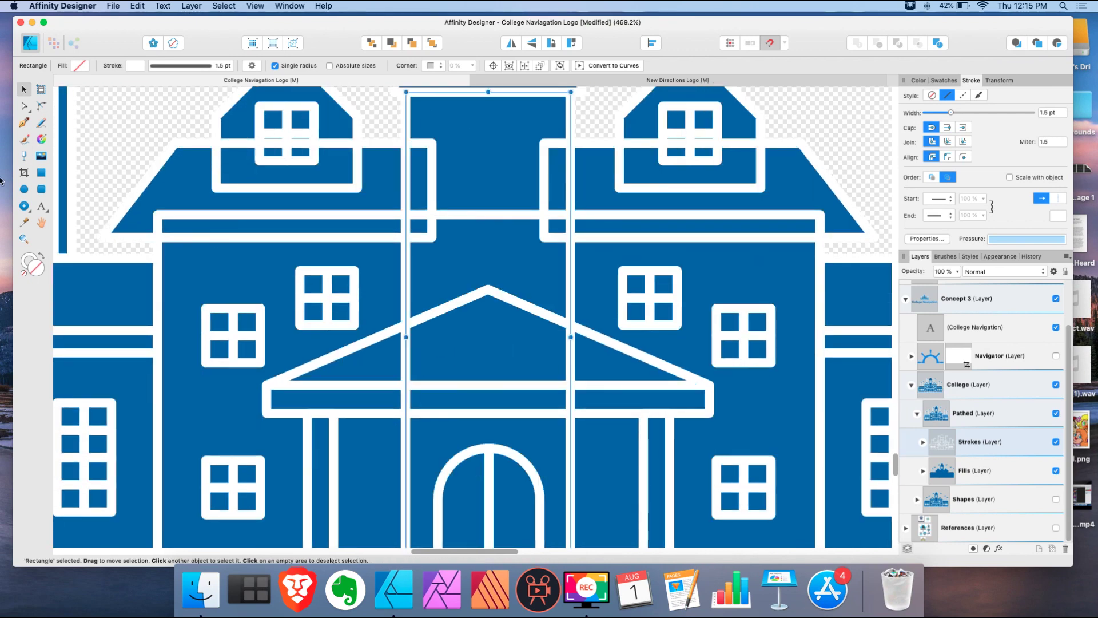
# Step: Convert the tower rectangle to curves, add four side nodes, and break the path at them
pyautogui.click(23, 108)
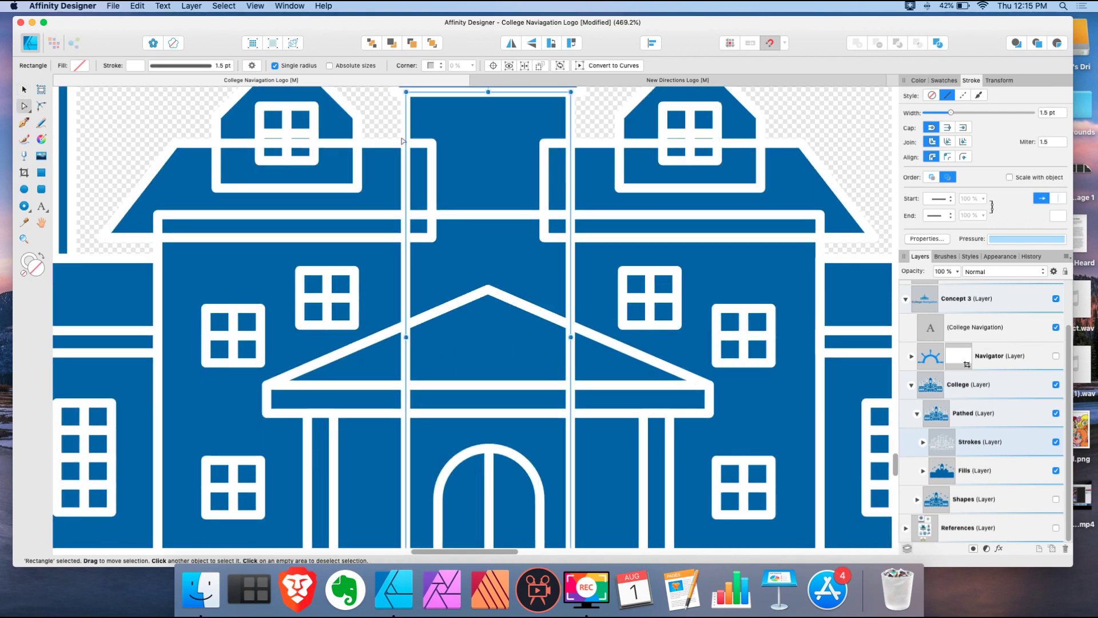
pyautogui.click(614, 66)
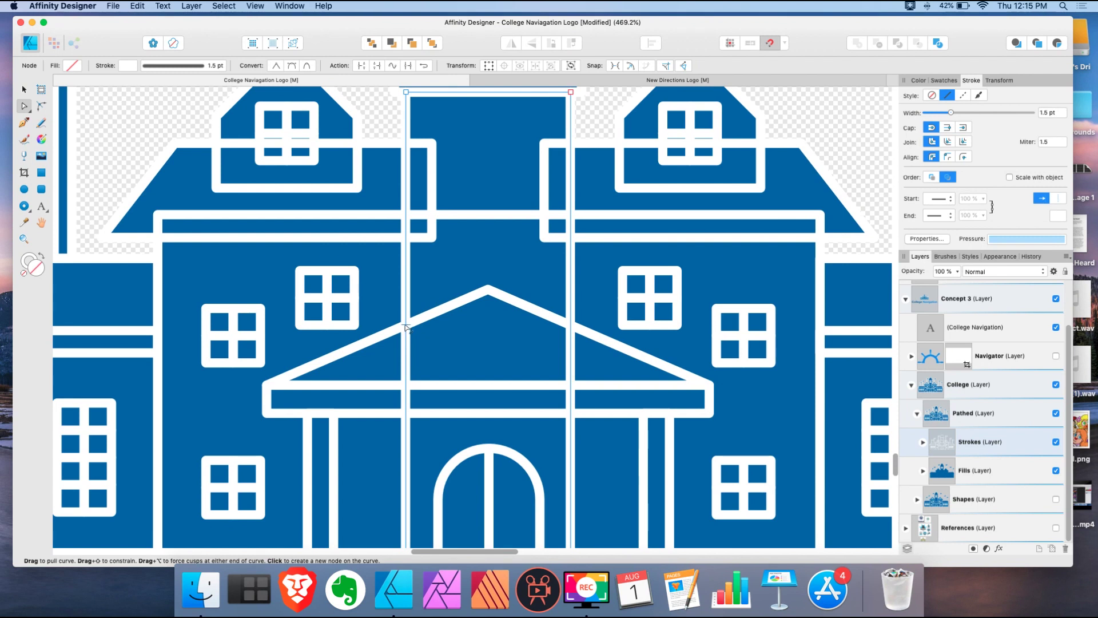
pyautogui.click(406, 324)
pyautogui.click(570, 414)
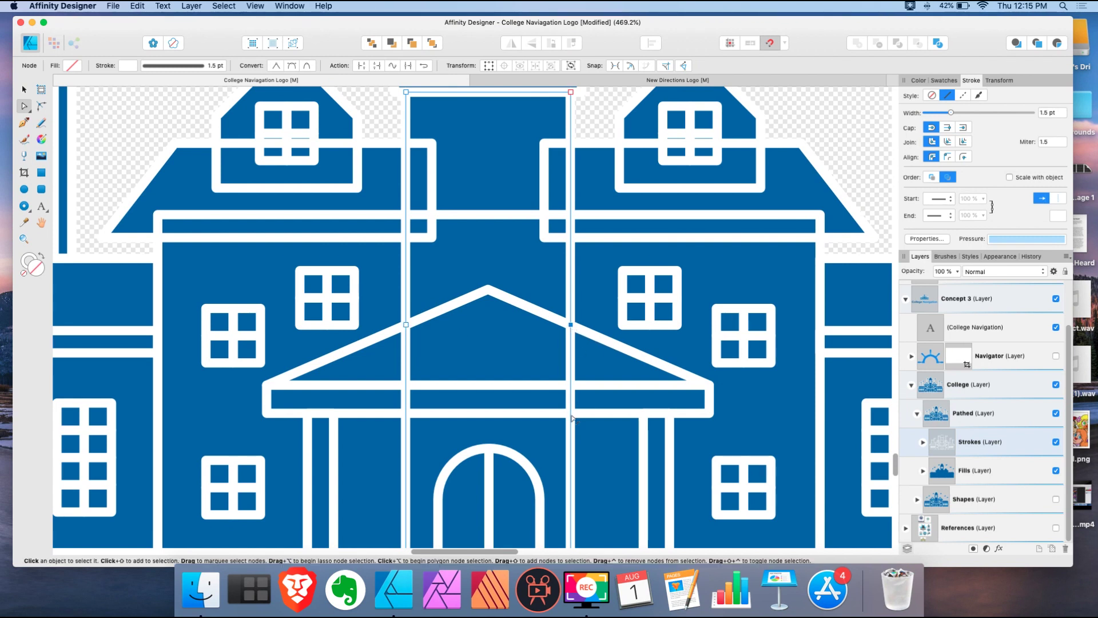
pyautogui.click(406, 414)
pyautogui.moveTo(369, 299); pyautogui.dragTo(615, 439)
pyautogui.click(360, 65)
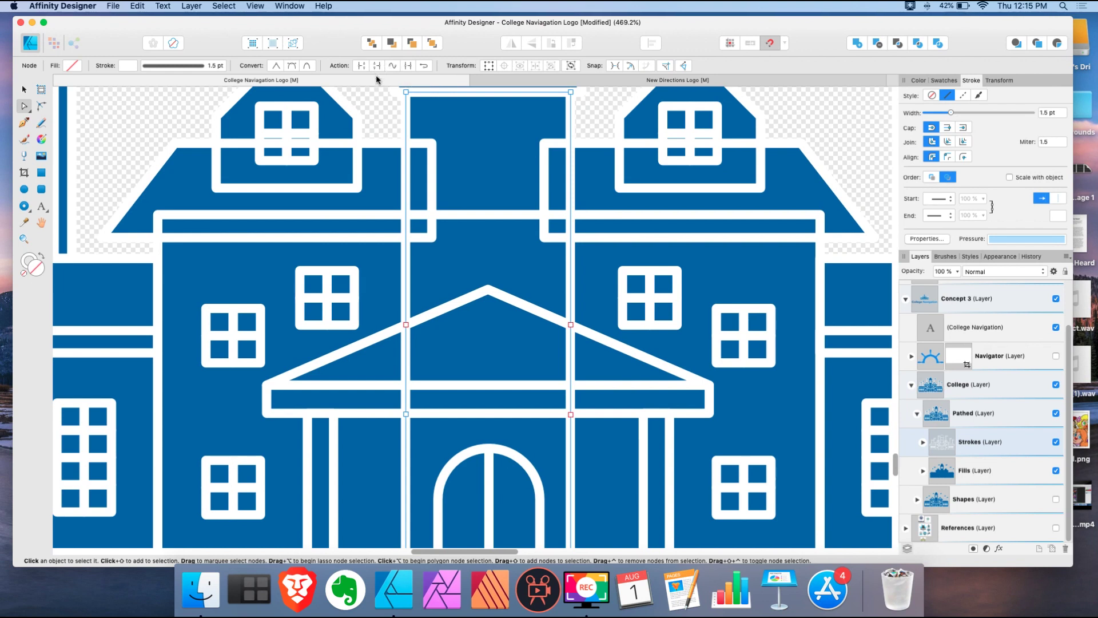
pyautogui.press('Delete')
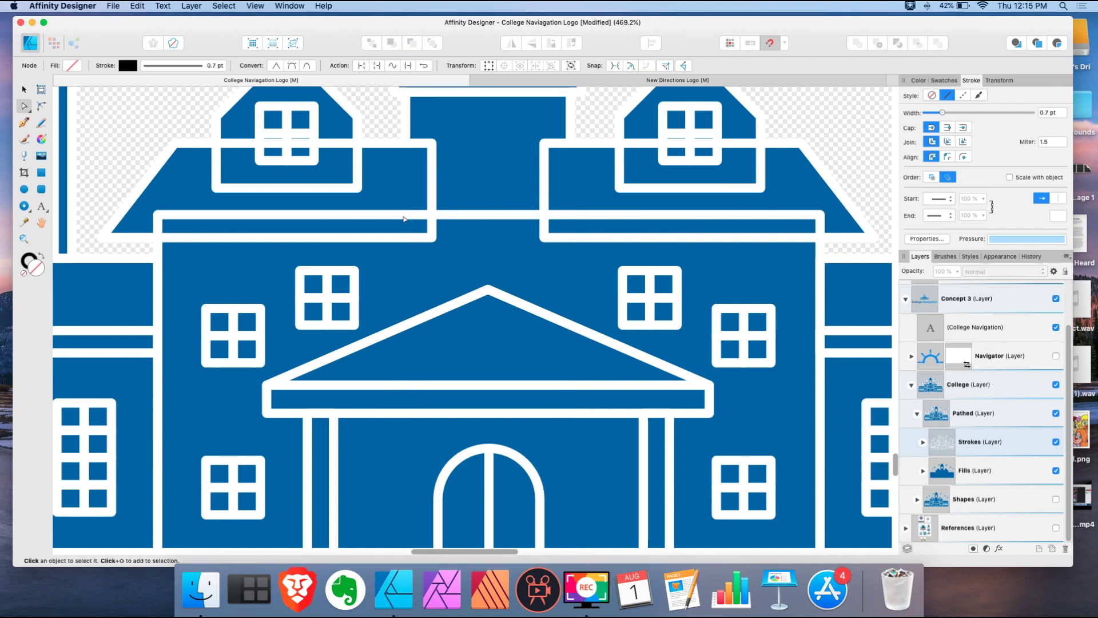
pyautogui.press('super+z')
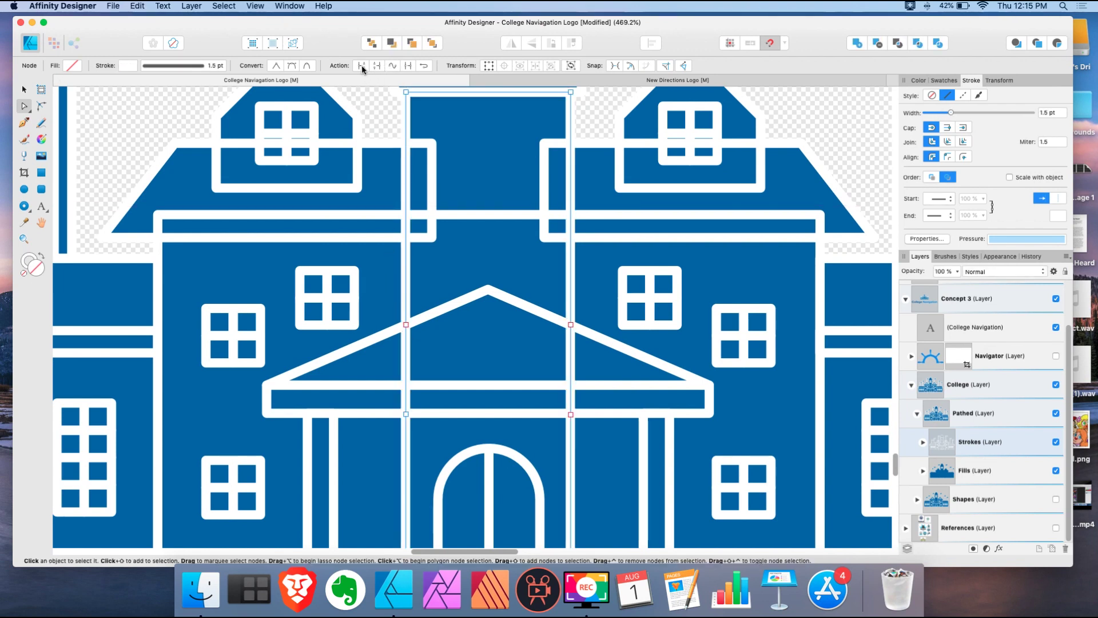
# Step: Delete the two vertical line segments running through the tower
pyautogui.click(417, 348)
pyautogui.keyDown('shift'); pyautogui.click(570, 359); pyautogui.keyUp('shift')
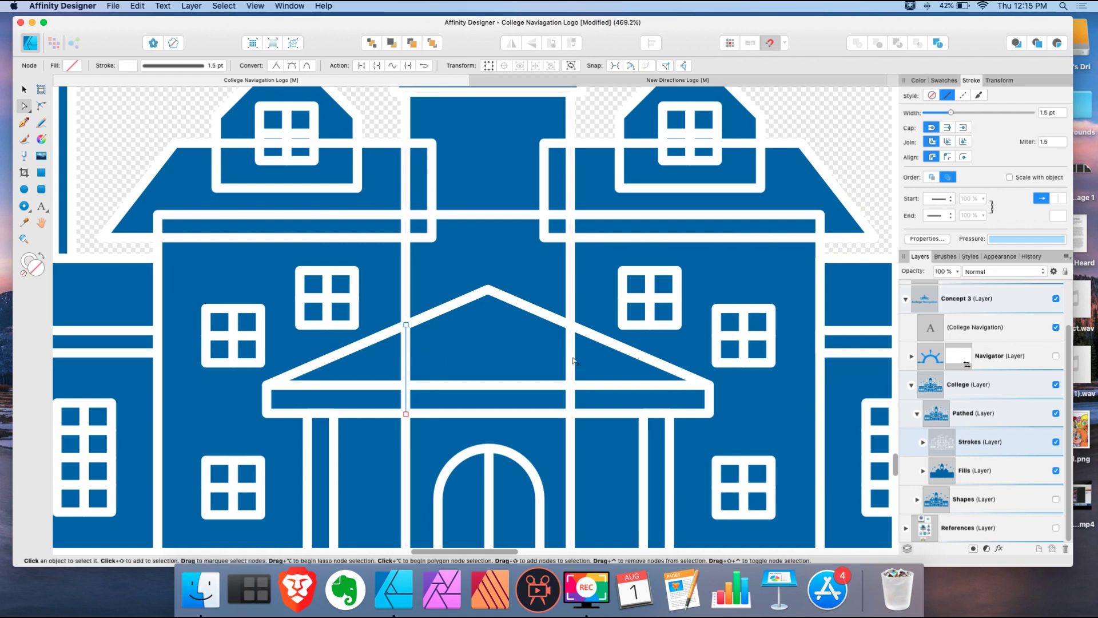
pyautogui.press('Delete')
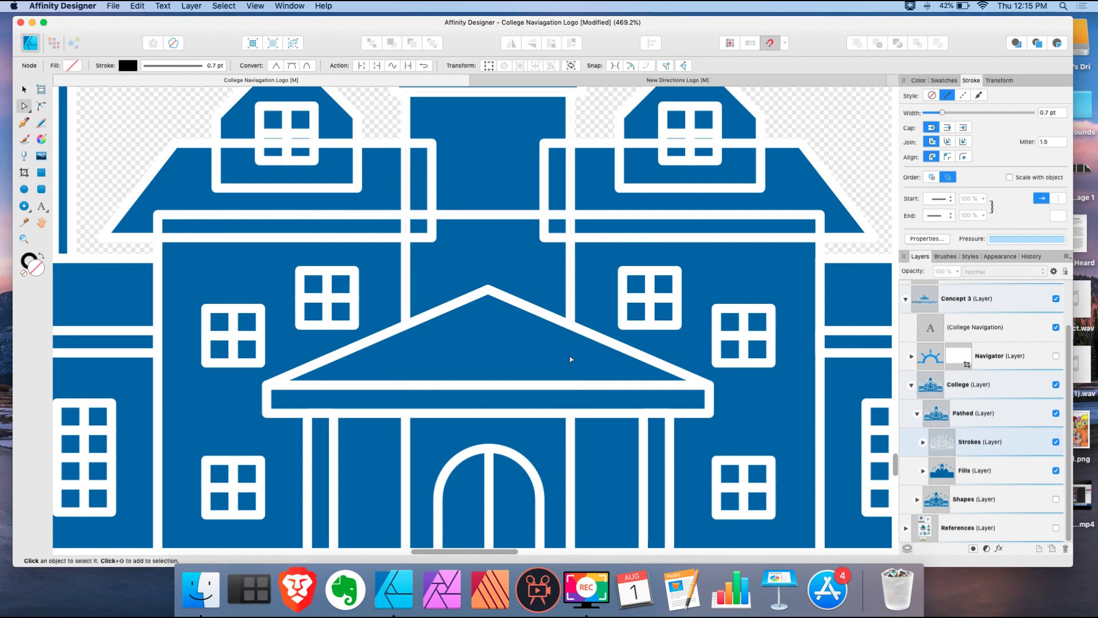
pyautogui.scroll(-5, 459, 352)
pyautogui.scroll(5, 456, 350)
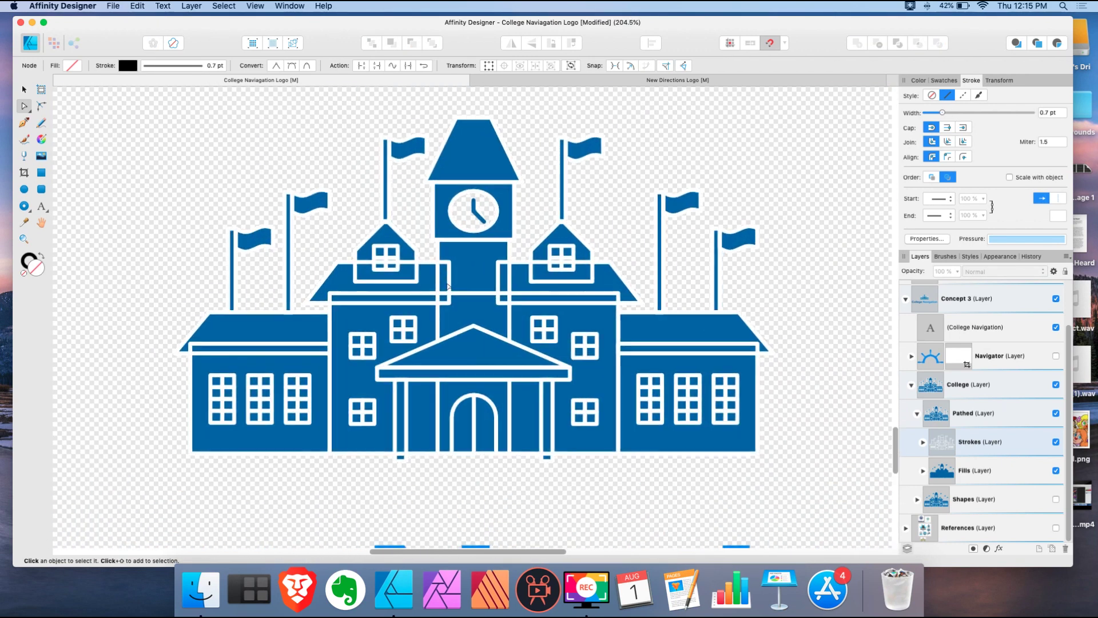
# Step: Narrow the left and right roof outlines so they stop at the tower's sides
pyautogui.click(417, 260)
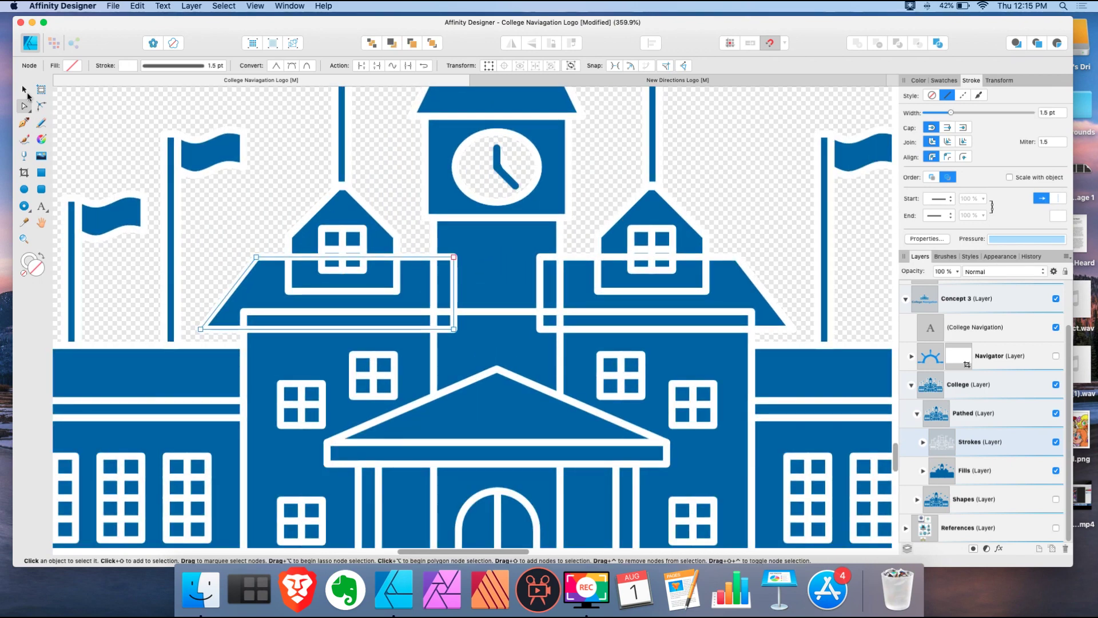
pyautogui.click(28, 93)
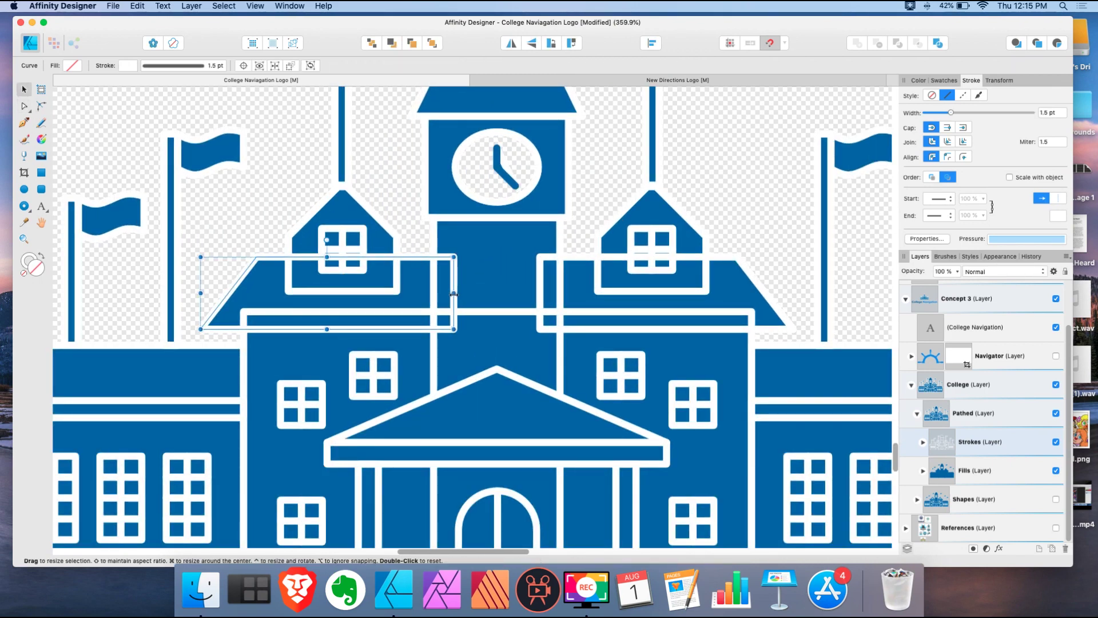
pyautogui.moveTo(453, 293); pyautogui.dragTo(434, 293)
pyautogui.click(540, 293)
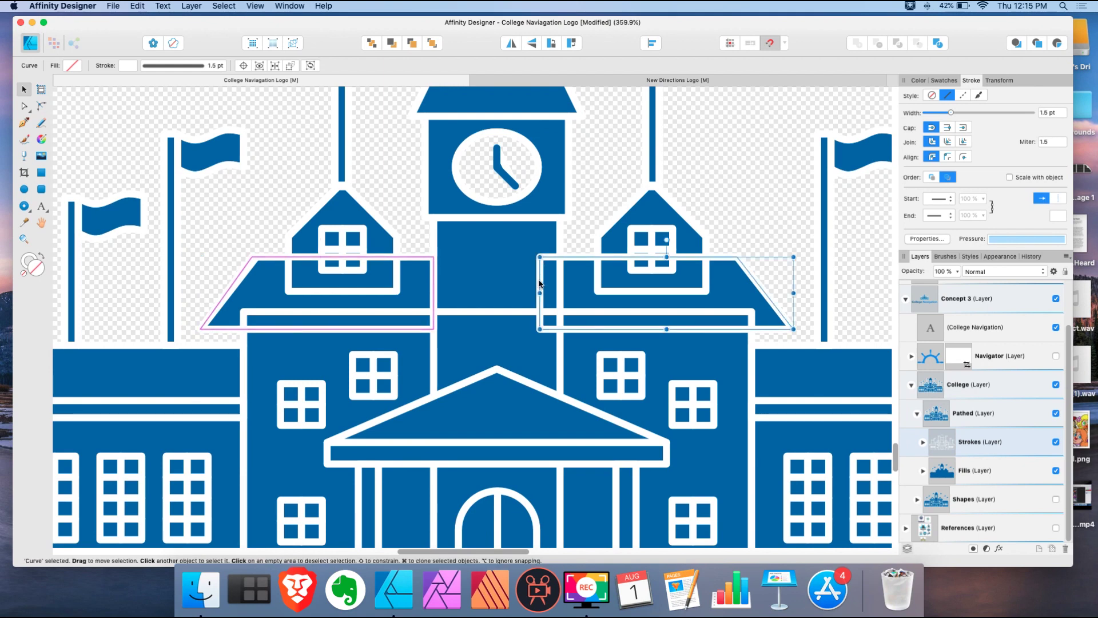
pyautogui.moveTo(538, 293); pyautogui.dragTo(565, 298)
pyautogui.scroll(-5, 502, 314)
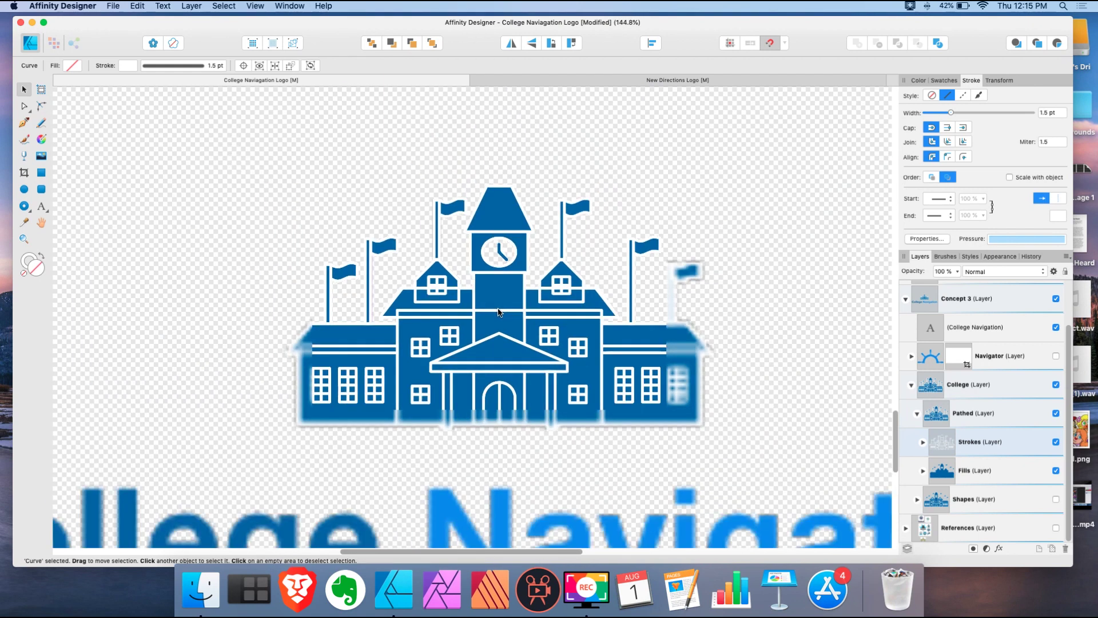
pyautogui.scroll(2, 499, 312)
pyautogui.scroll(1, 498, 312)
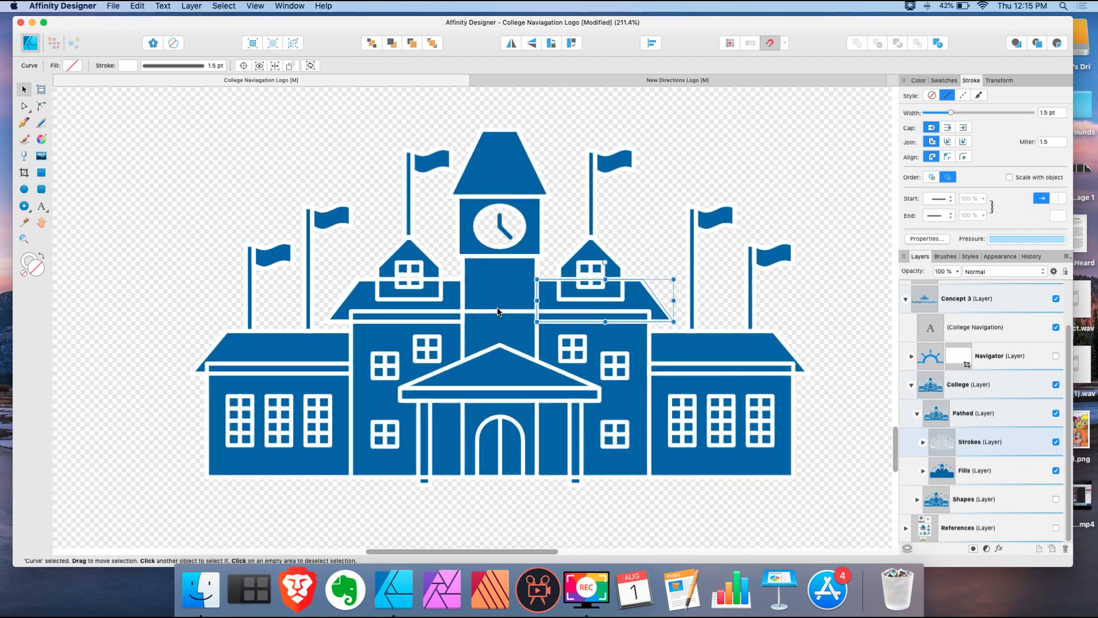
# Step: Set the Strokes layer's blend mode to Erase so its outlines cut through the blue silhouette
pyautogui.press('Escape')
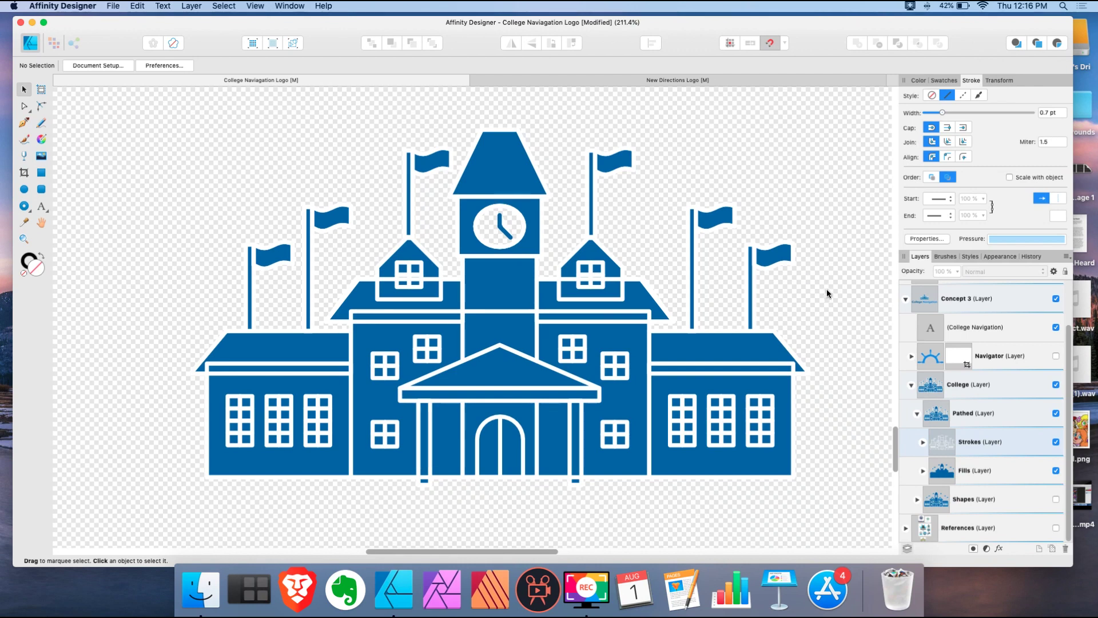
pyautogui.click(999, 447)
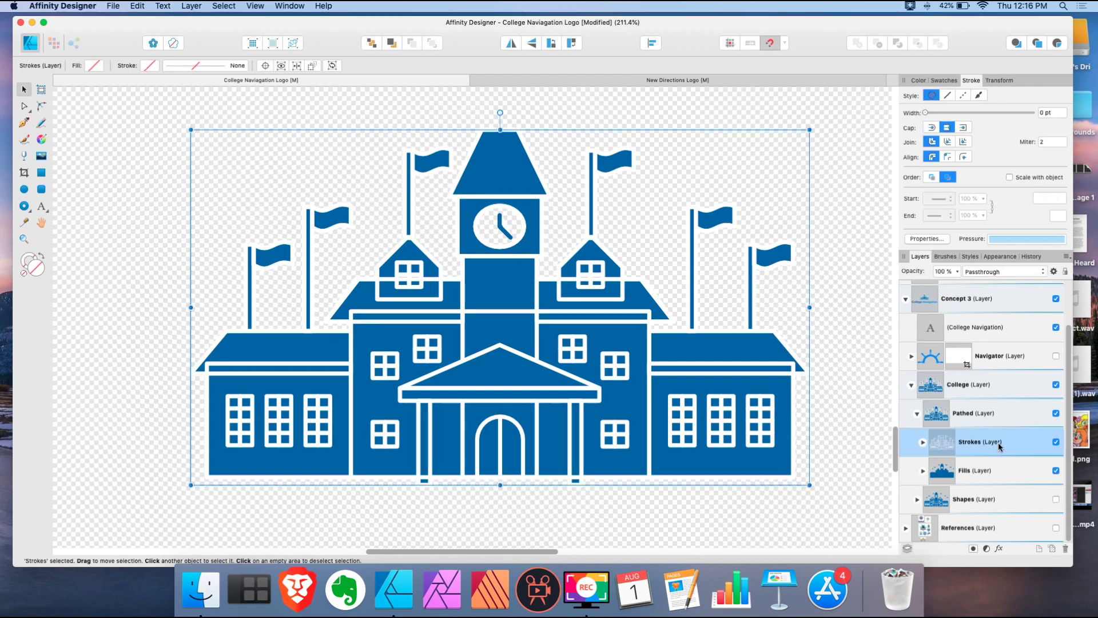
pyautogui.click(1042, 273)
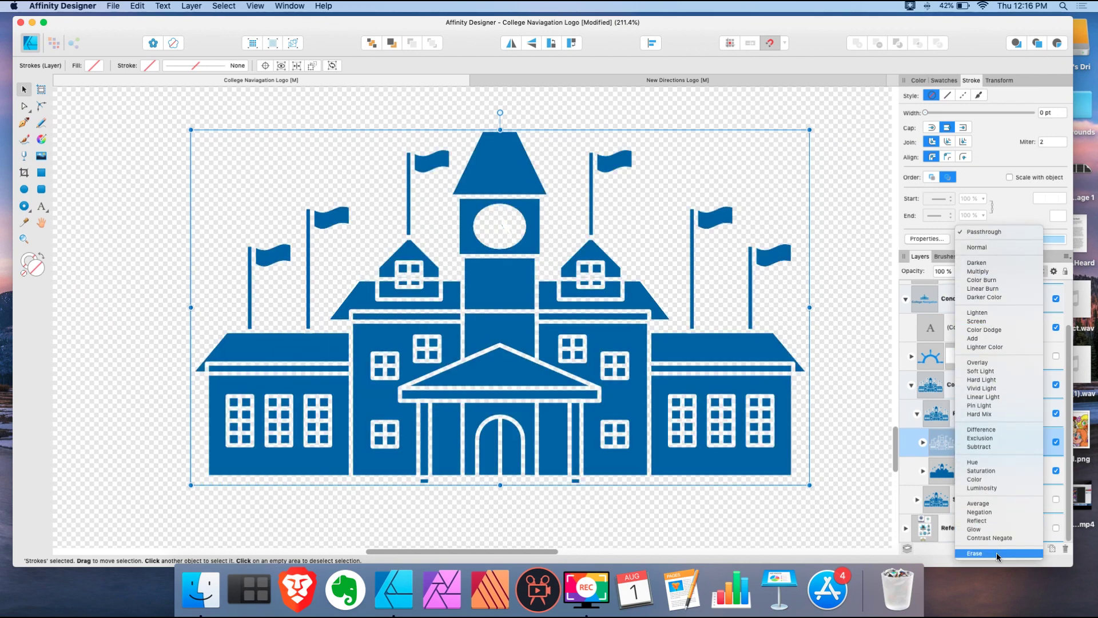
pyautogui.click(996, 552)
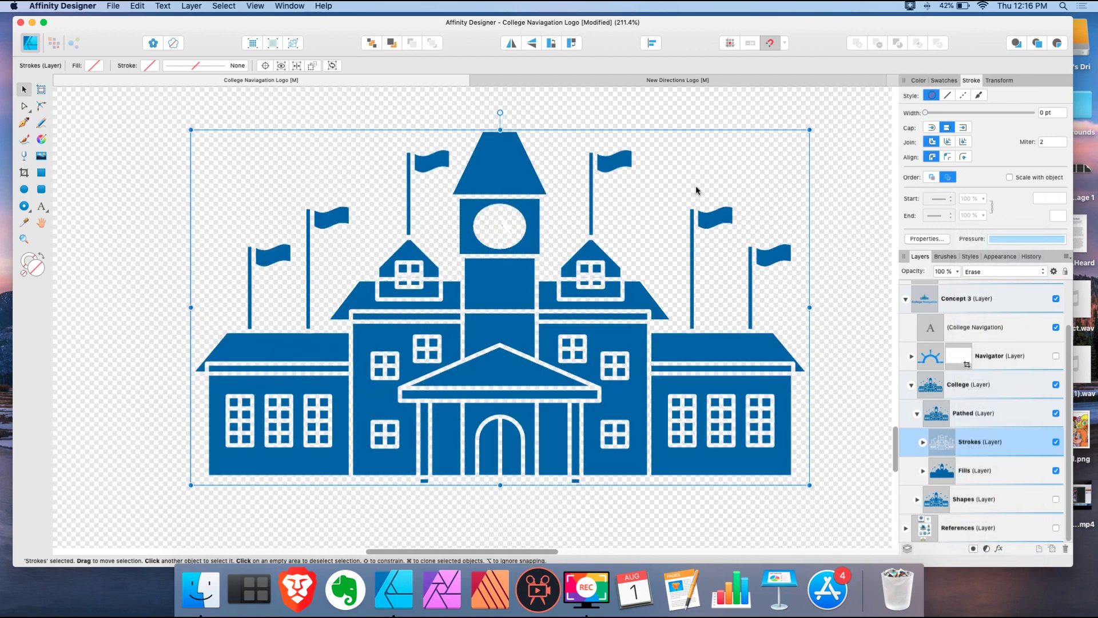
pyautogui.click(506, 228)
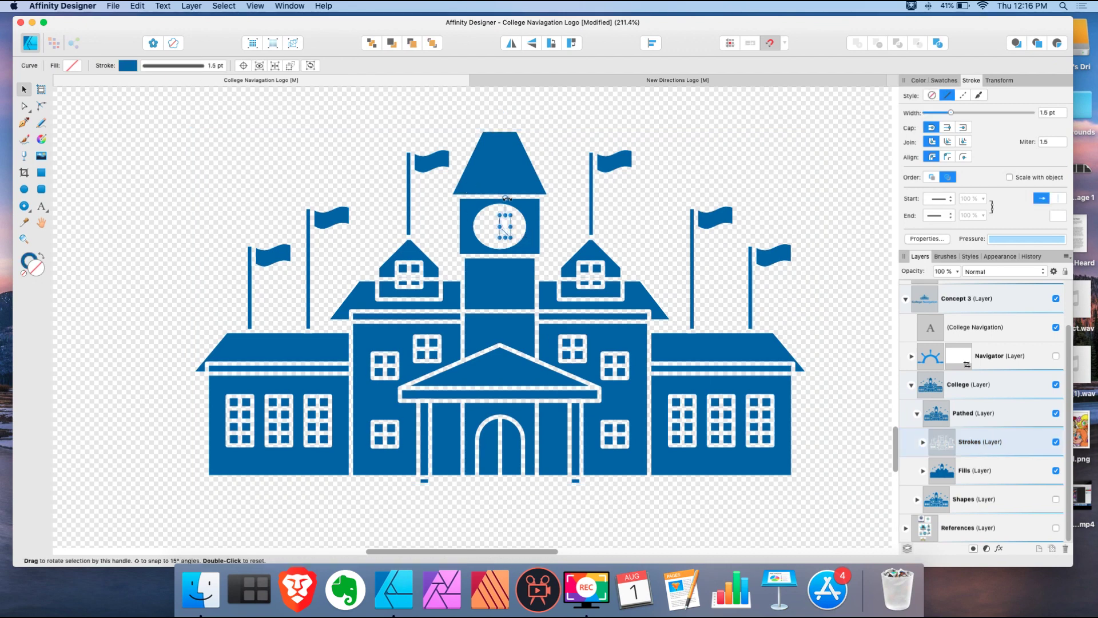
# Step: Drag the clock-hand curve out of Strokes to sit above it inside Pathed, then deselect
pyautogui.click(923, 443)
pyautogui.click(922, 442)
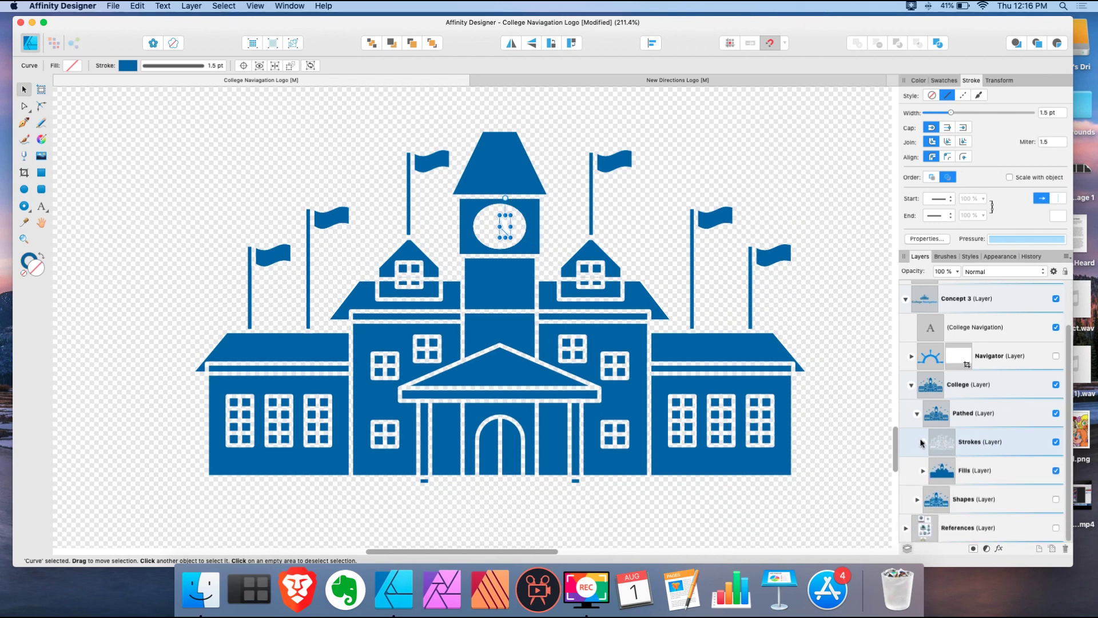
pyautogui.click(990, 444)
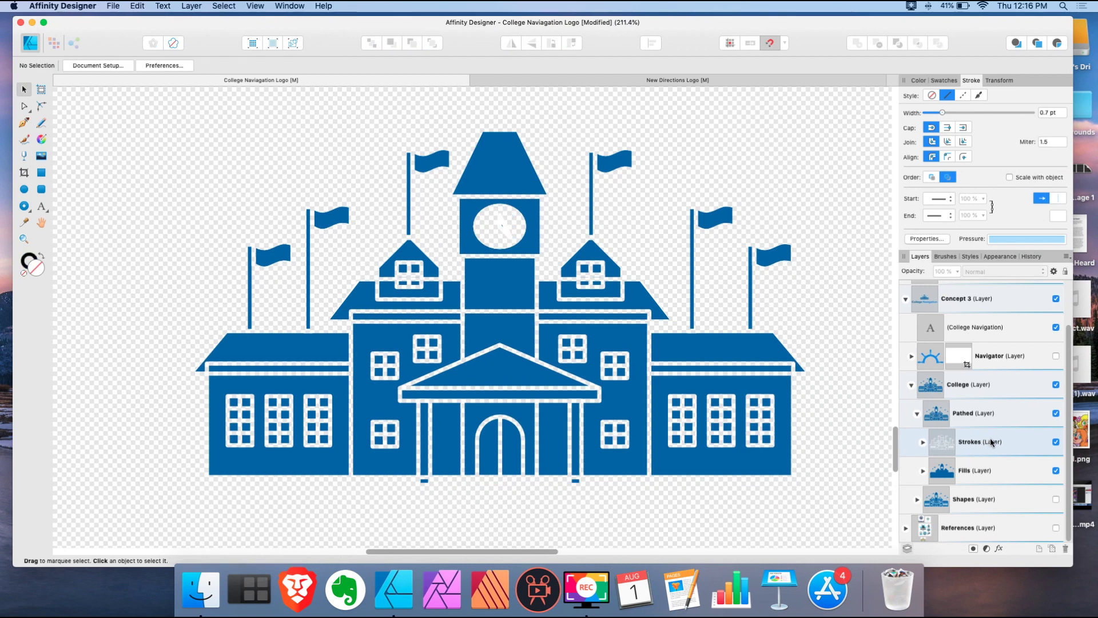
pyautogui.click(951, 452)
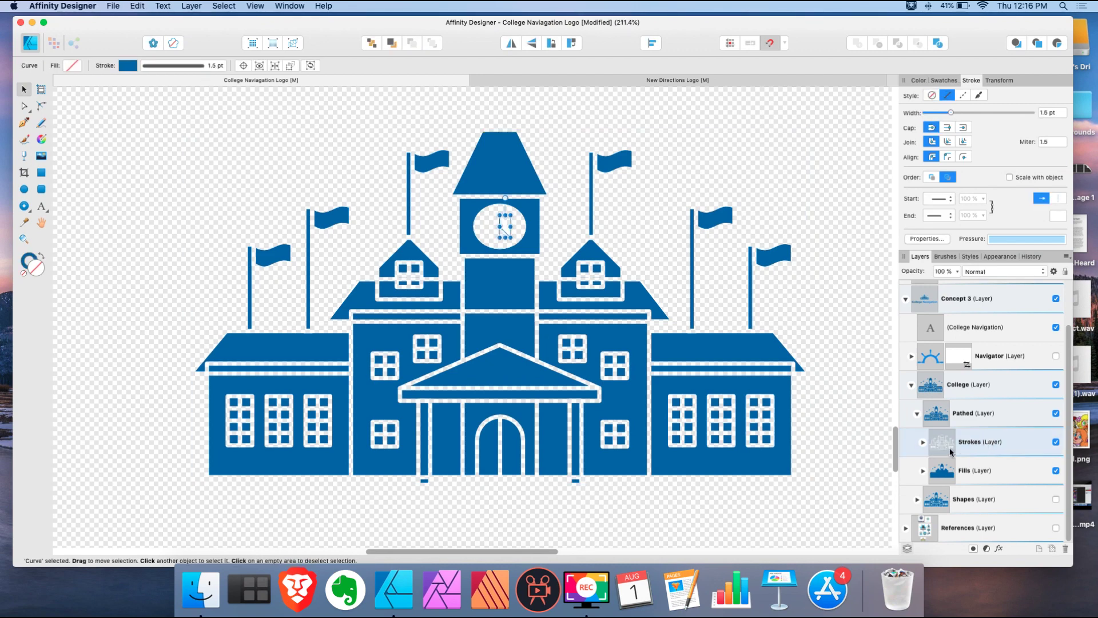
pyautogui.click(922, 444)
pyautogui.moveTo(954, 469); pyautogui.dragTo(962, 427)
pyautogui.click(923, 471)
pyautogui.click(812, 350)
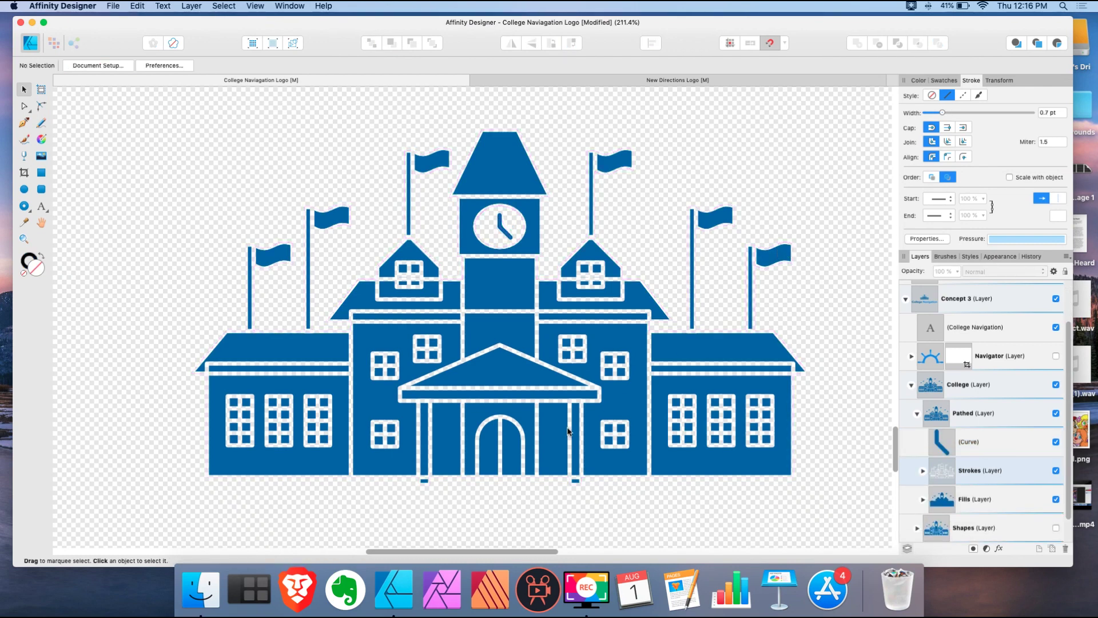
# Step: Inspect the nodes of the building's fills artwork, then deselect it
pyautogui.click(575, 447)
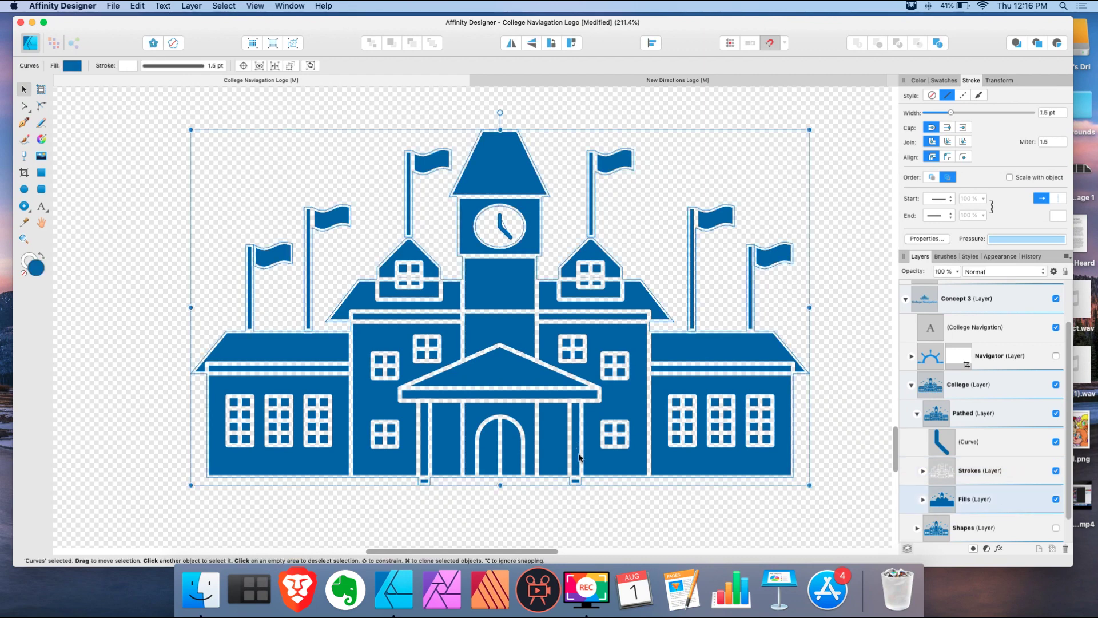
pyautogui.press('a')
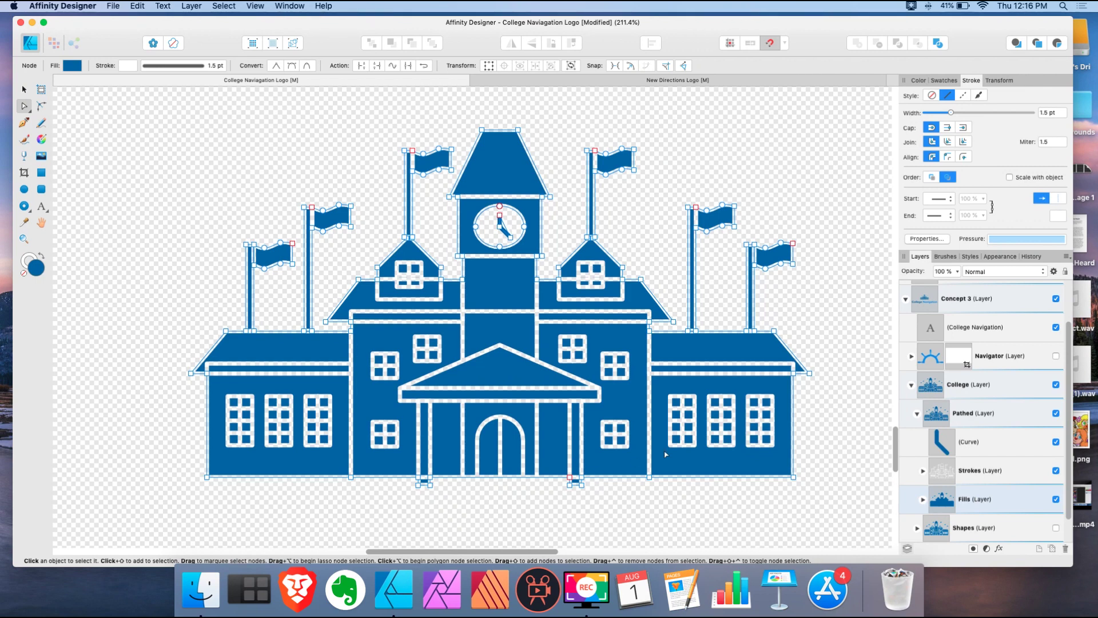
pyautogui.press('super+d')
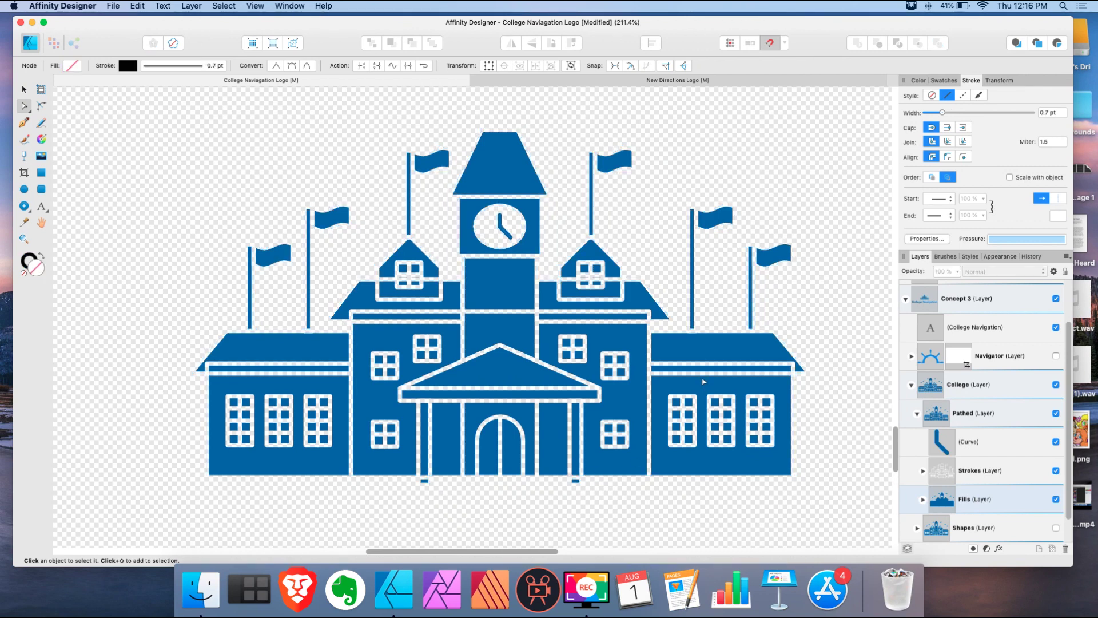